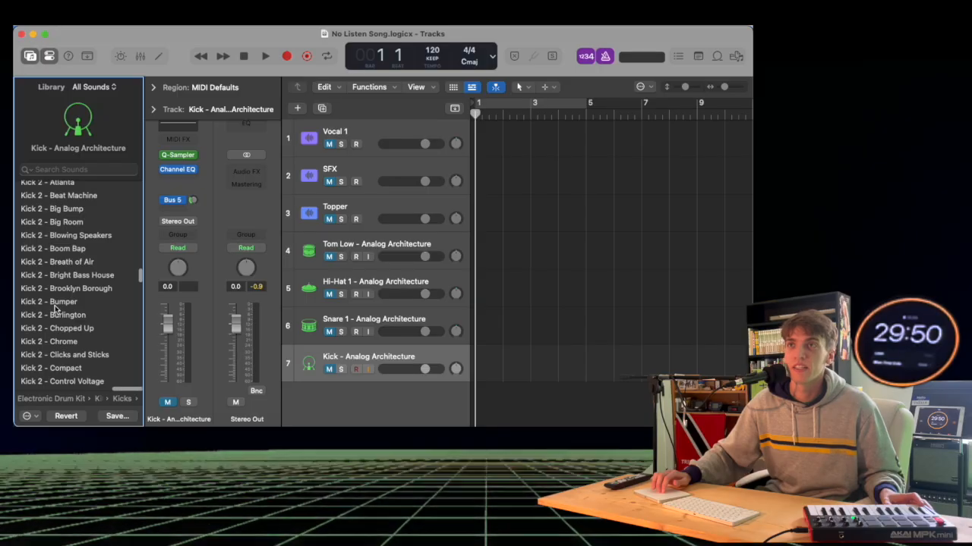
Step: Load the Kick 2 – Bumper sound onto the kick track
scroll(54, 305, "down", 5)
scroll(54, 305, "up", 3)
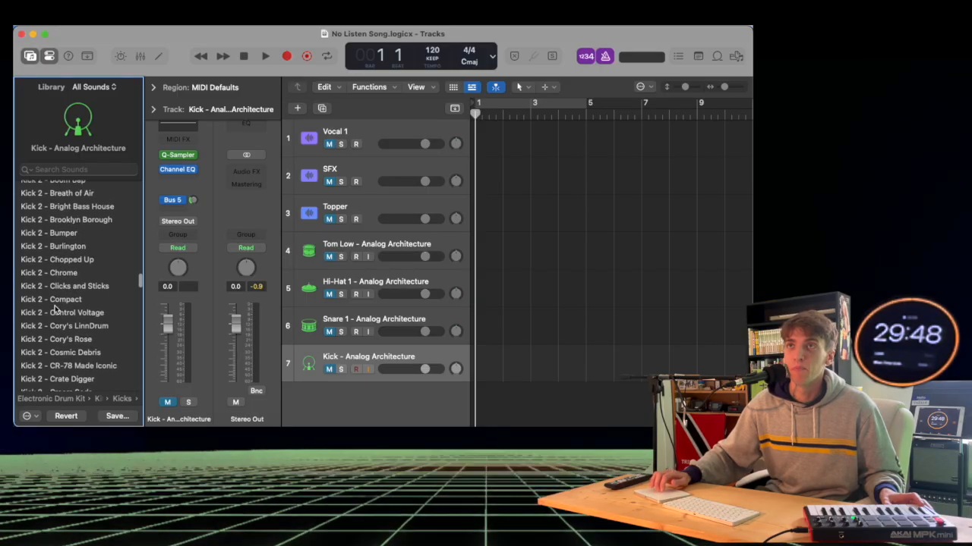
left_click(77, 233)
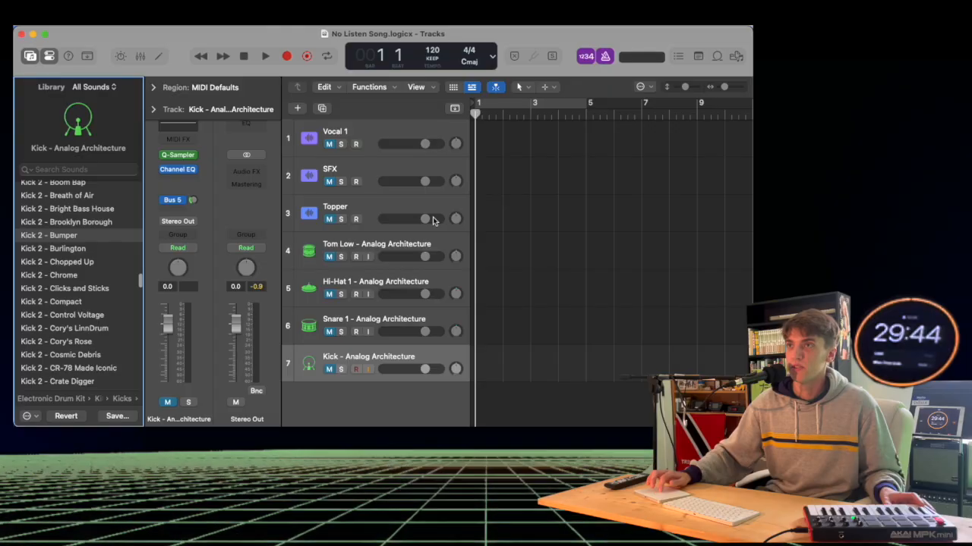
Step: Set the project tempo to 130
double_click(432, 50)
type("130")
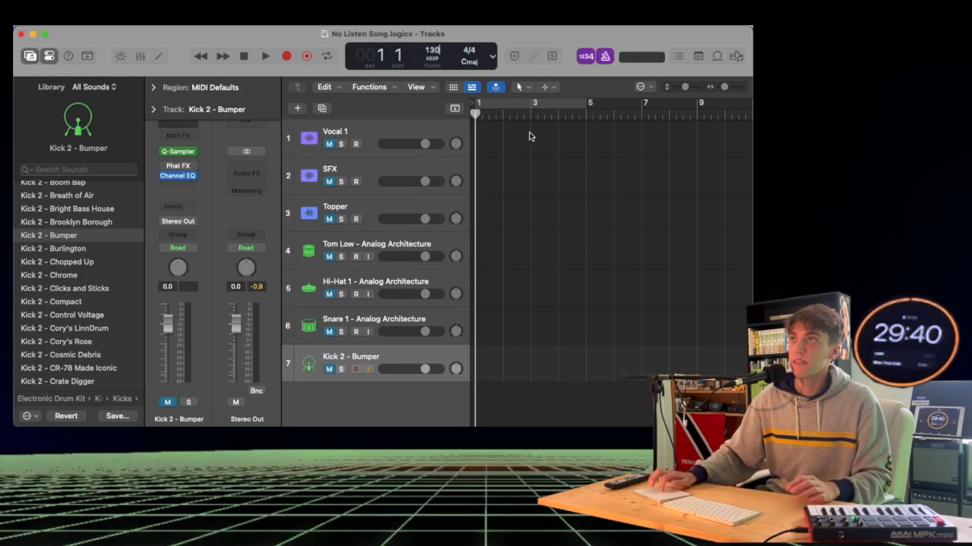
key("Return")
Step: Record a four-bar kick pattern from bar 1, and select all its notes in the Piano Roll
key("r")
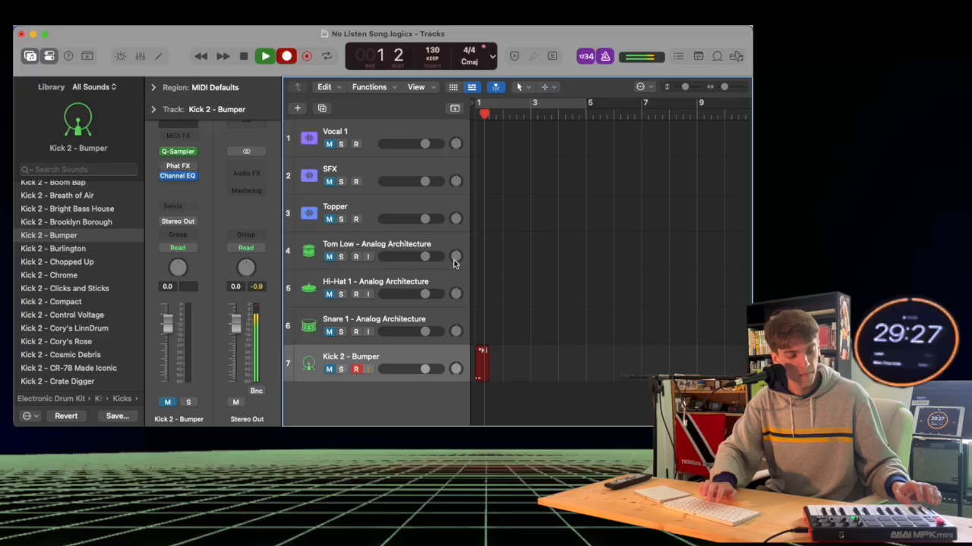
key("space")
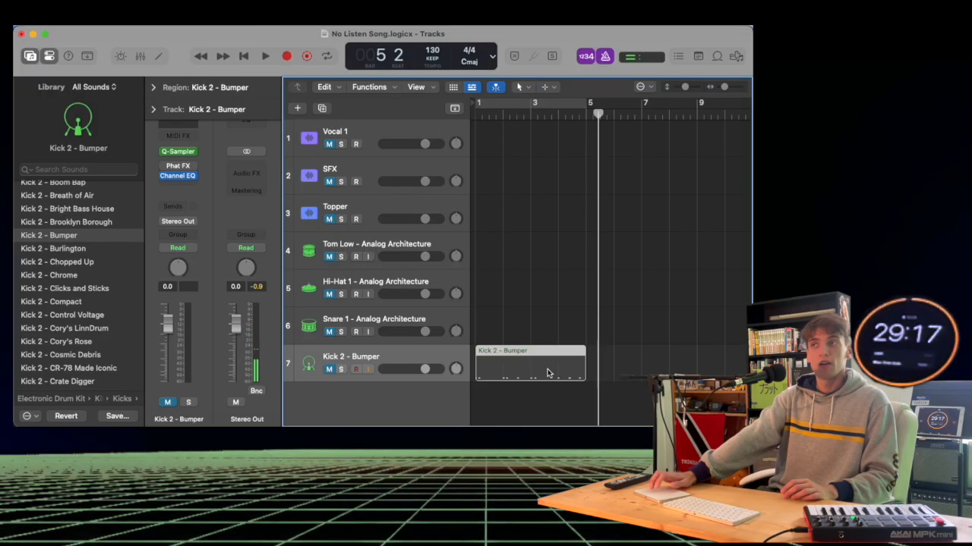
double_click(548, 372)
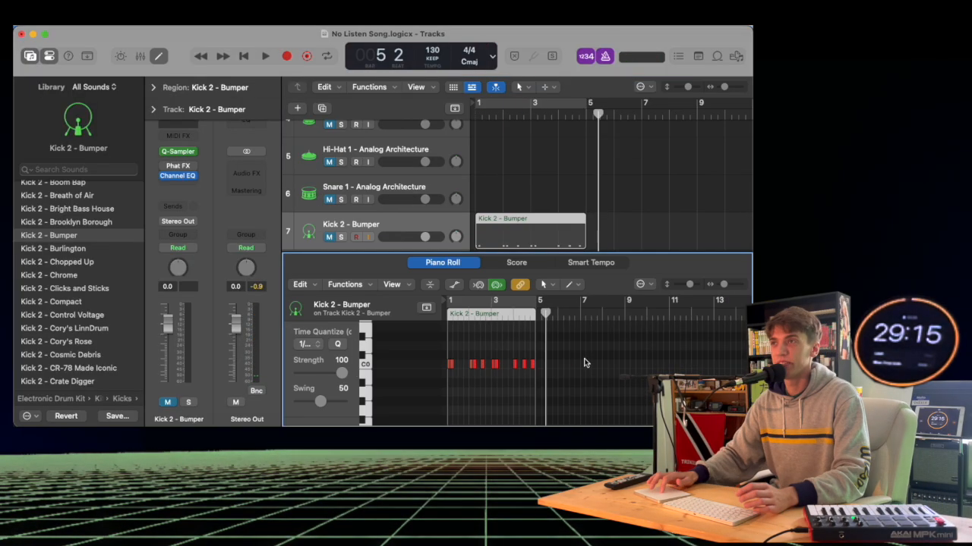
left_click_drag(422, 342, 419, 341)
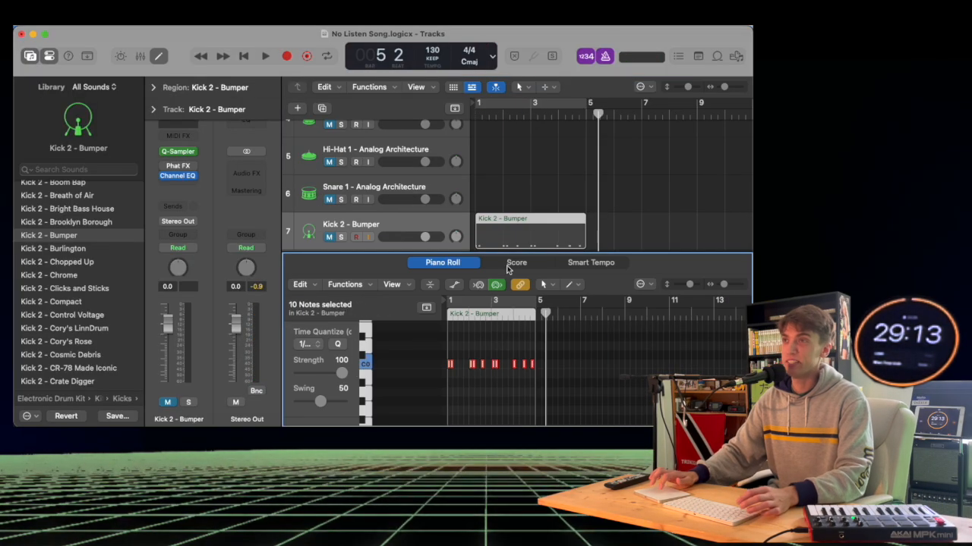
scroll(501, 378, "up", 5)
scroll(501, 379, "left", 5)
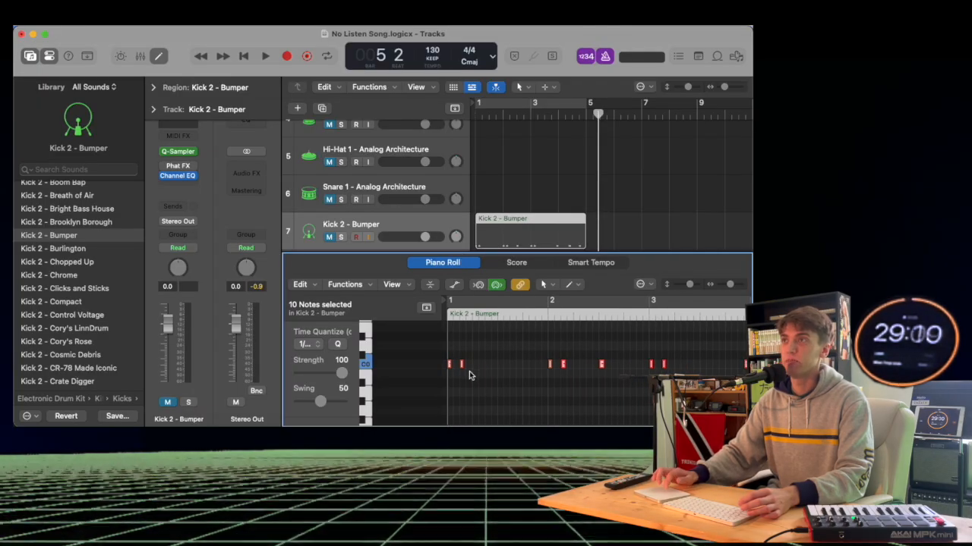
key("e")
Step: Load Snare 2 – Roland TR-808 onto the snare track and record a four-bar snare pattern from bar 1
key("Up")
left_click(68, 288)
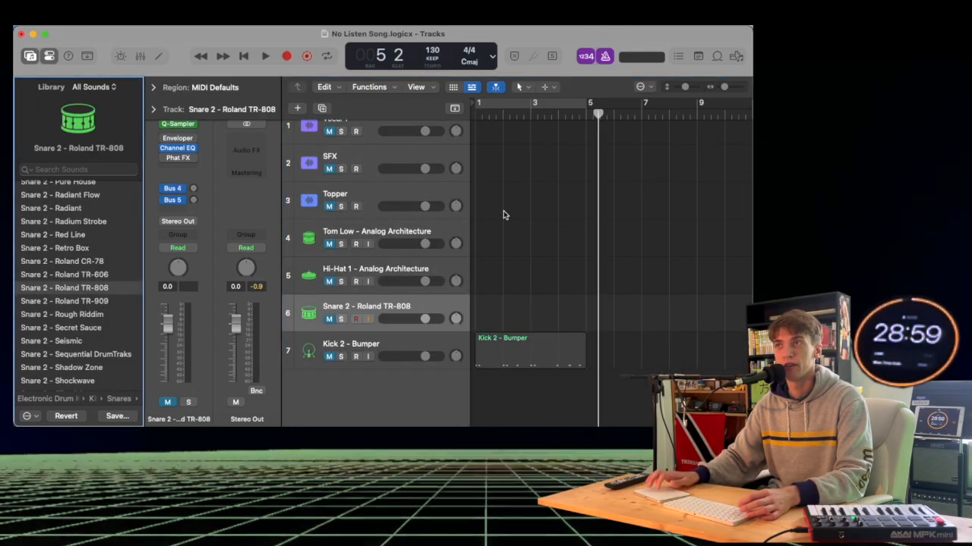
left_click(482, 120)
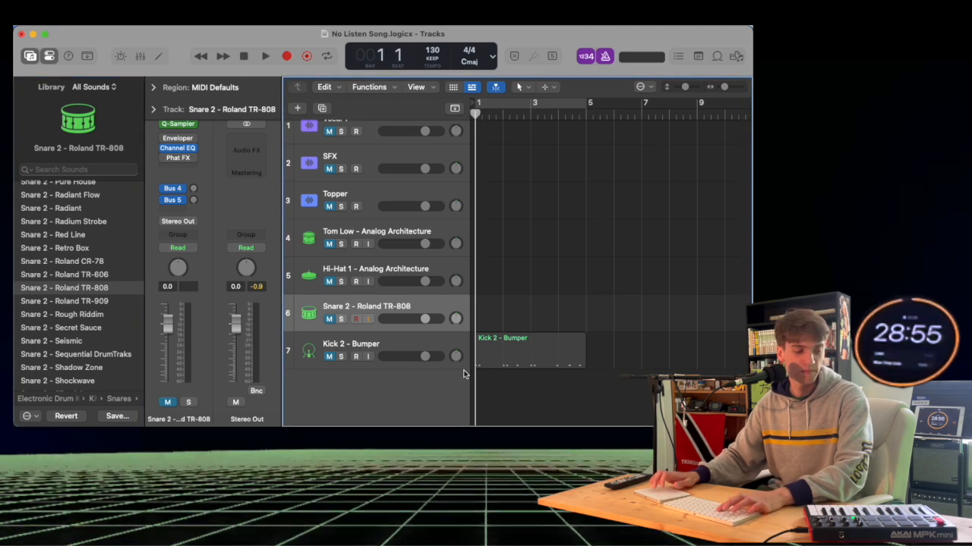
key("r")
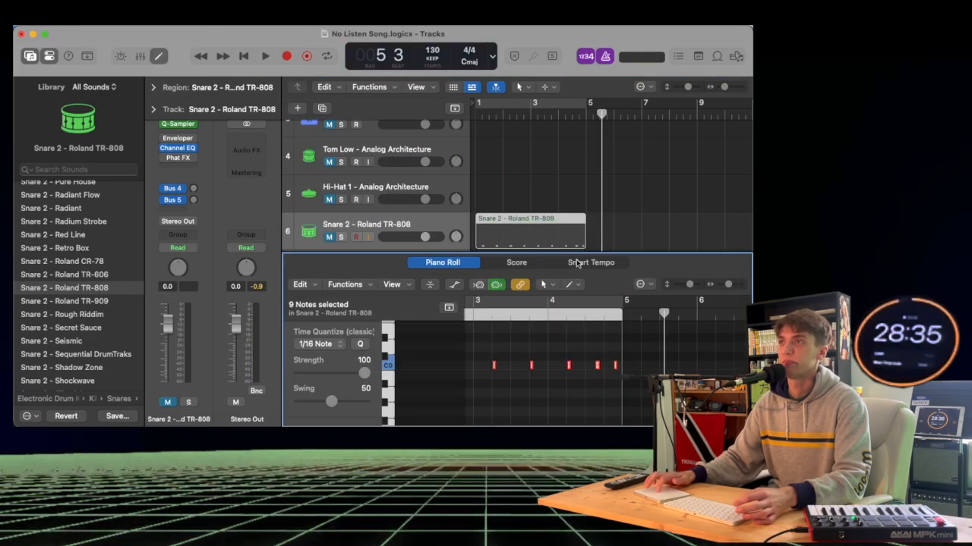
key("p")
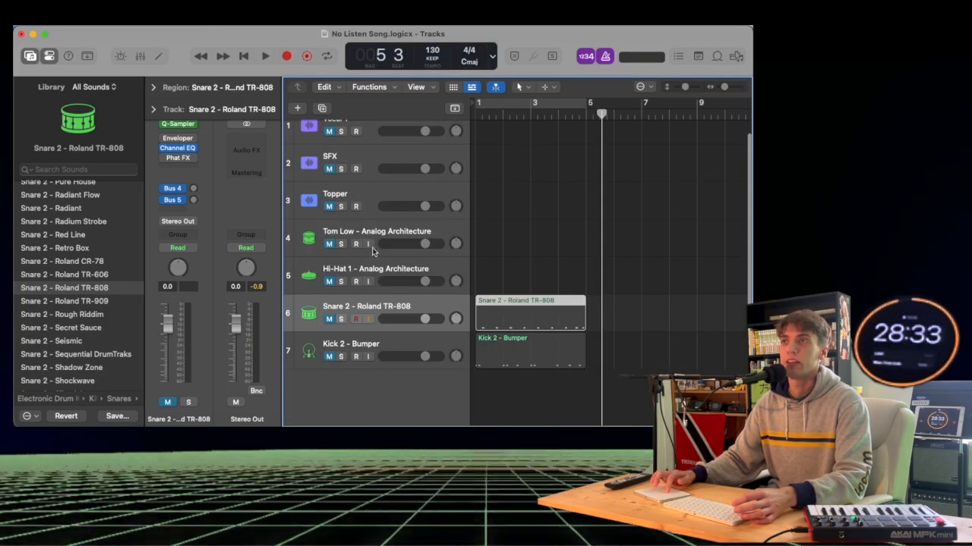
Step: Record a one-bar hi-hat pattern with the Hi-Hat Open – Arcade Frenzy sound and select its notes in the Piano Roll
left_click(322, 278)
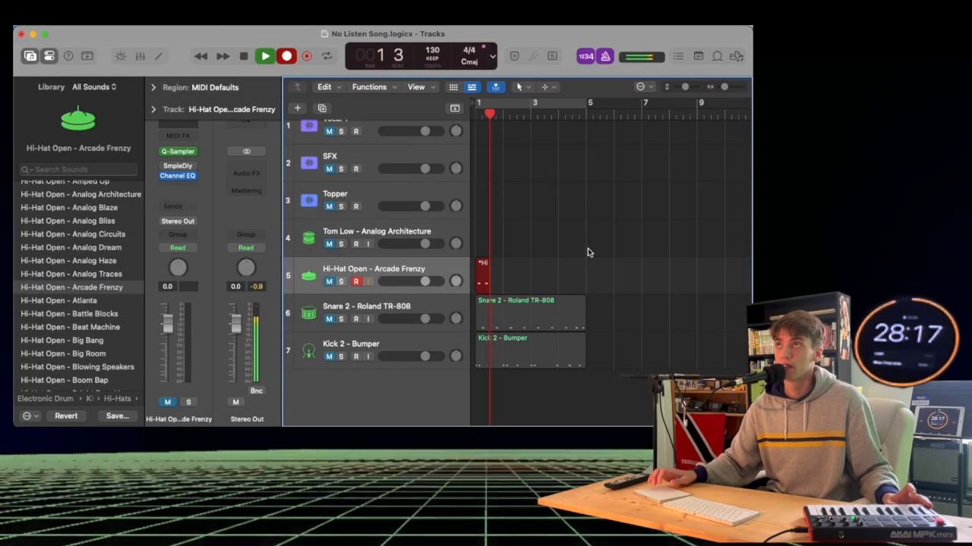
key("space")
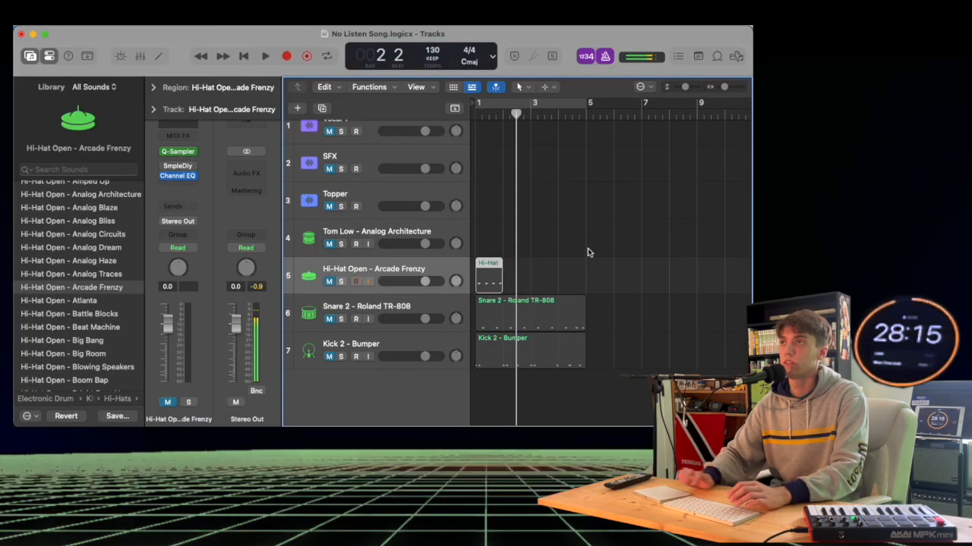
double_click(493, 280)
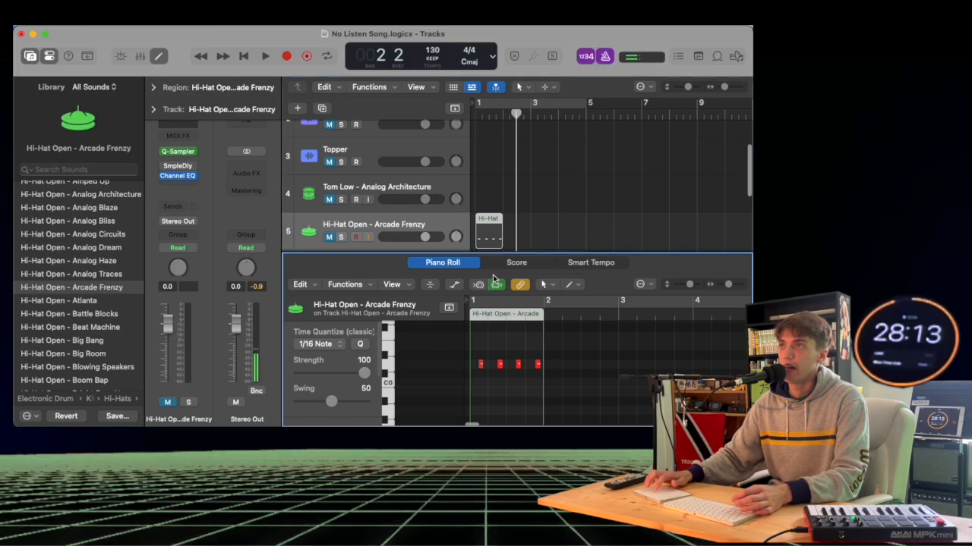
left_click_drag(603, 385, 479, 347)
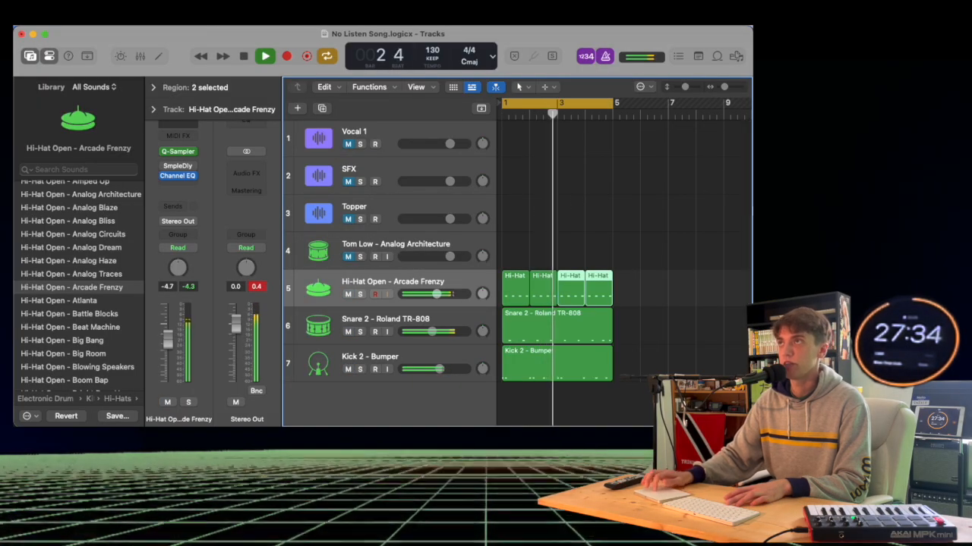
Step: Browse the artist MICHELLE's popular songs in Spotify and open the Syncopate Acoustic Live chords on Ultimate Guitar
mouse_move(734, 142)
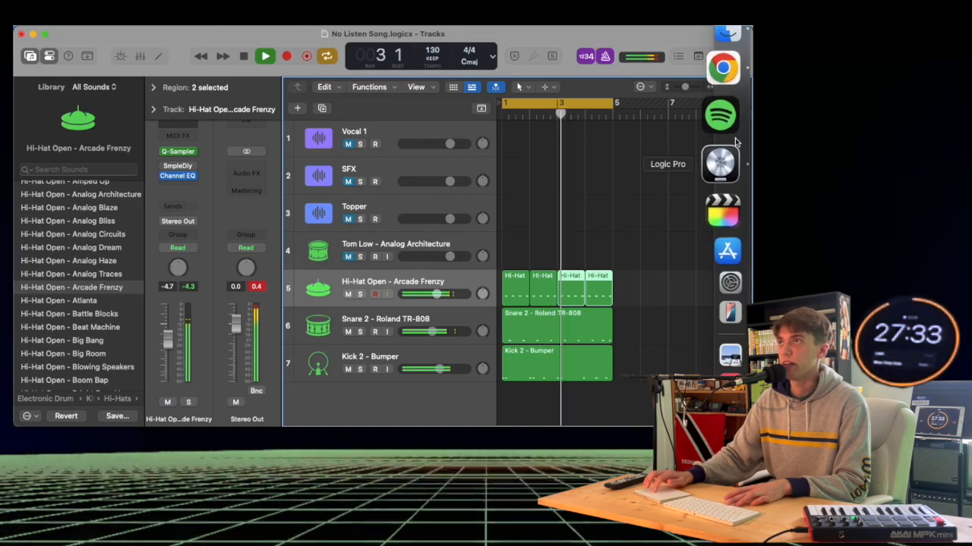
key("space")
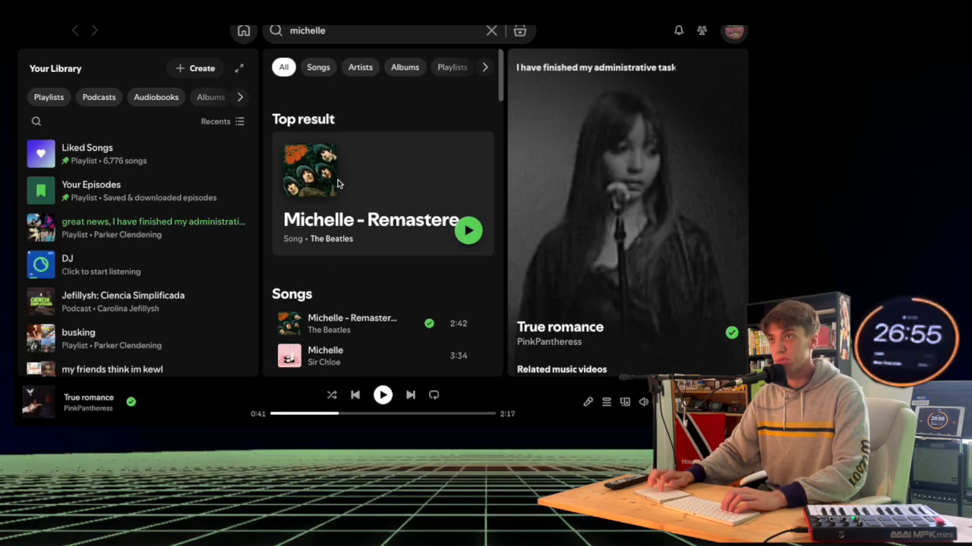
scroll(338, 190, "down", 5)
scroll(351, 297, "down", 4)
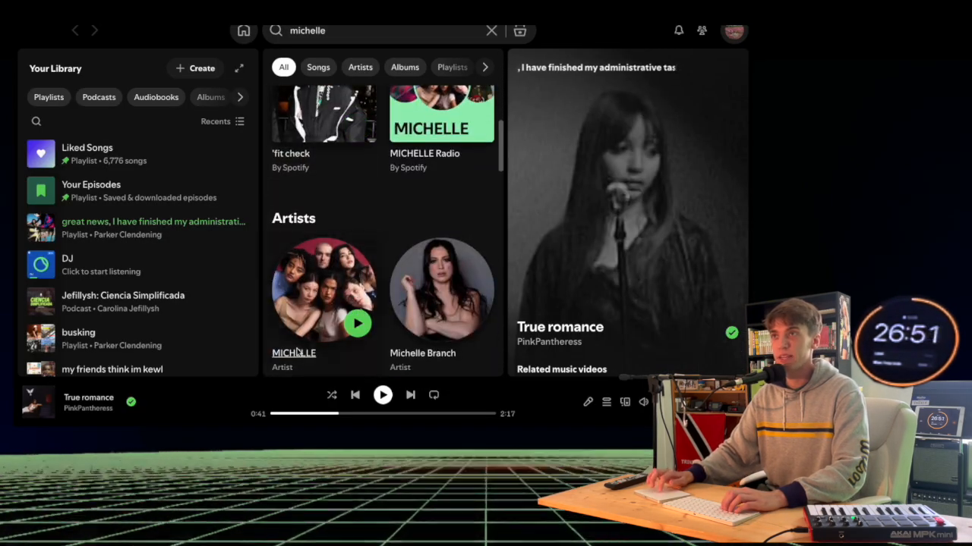
left_click(296, 353)
scroll(297, 312, "down", 3)
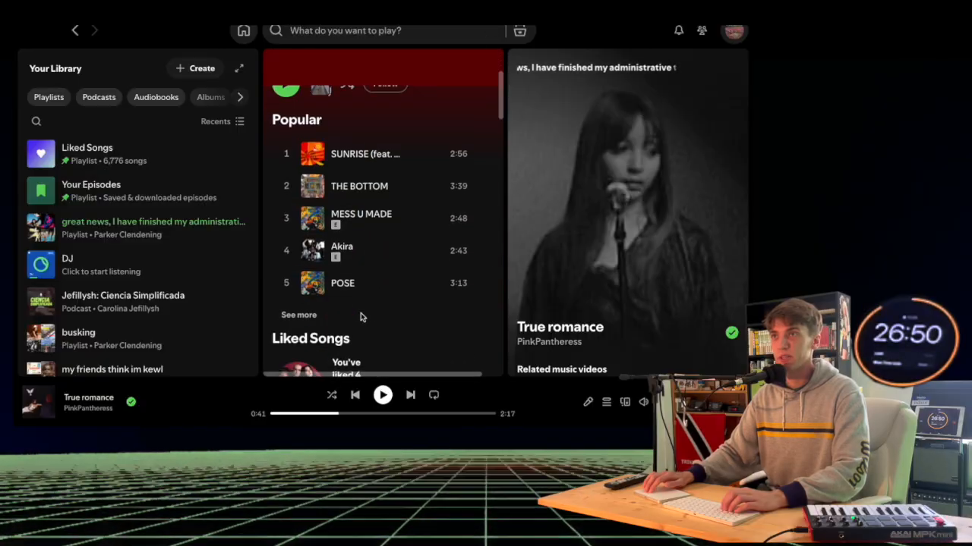
left_click(298, 313)
scroll(403, 320, "down", 2)
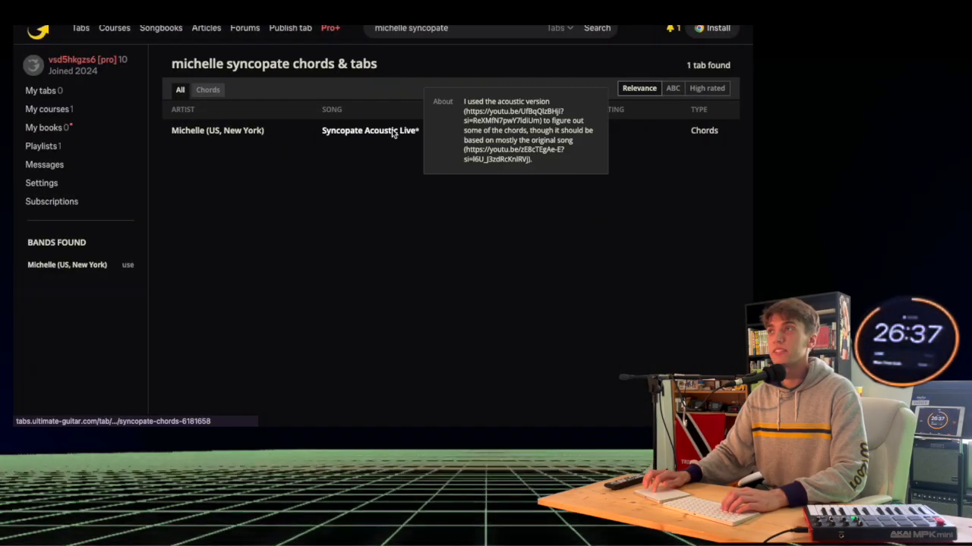
left_click(392, 132)
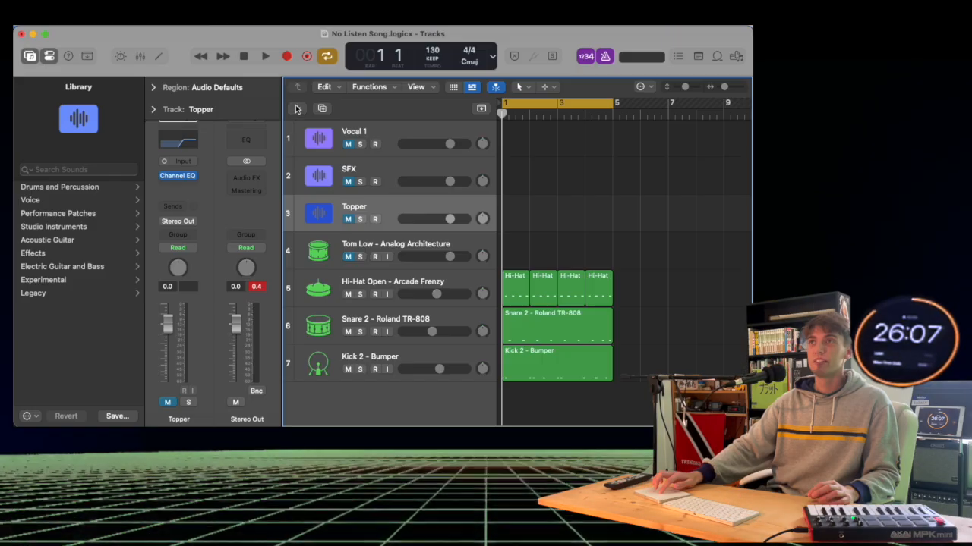
Step: Create one MIDI software instrument track and load the Medieval Lute sound from the World Stringed category
left_click(296, 110)
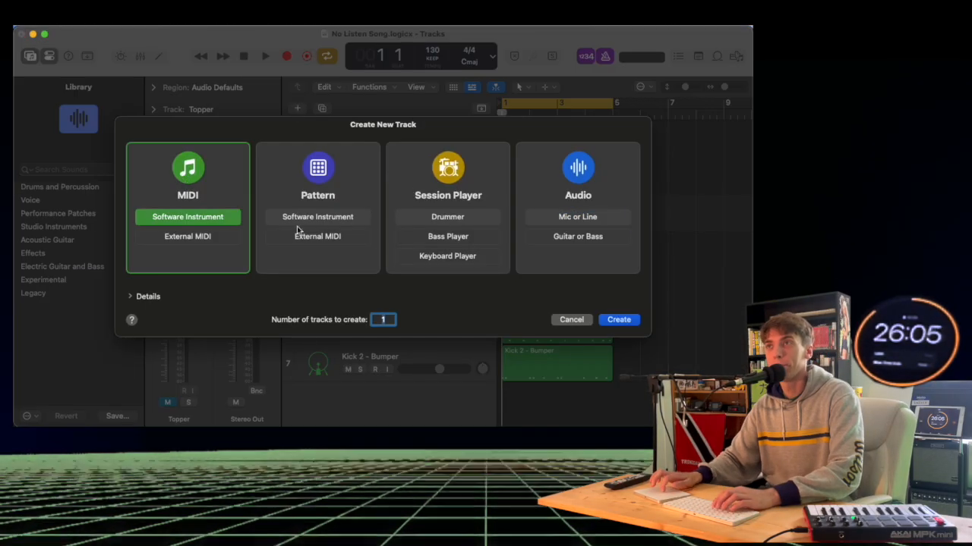
left_click(615, 320)
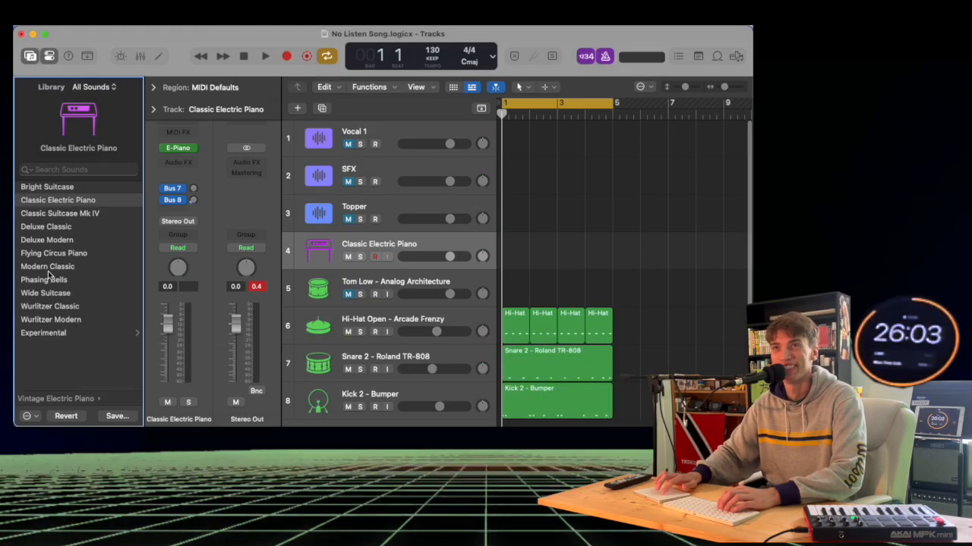
scroll(66, 271, "left", 5)
scroll(55, 298, "down", 4)
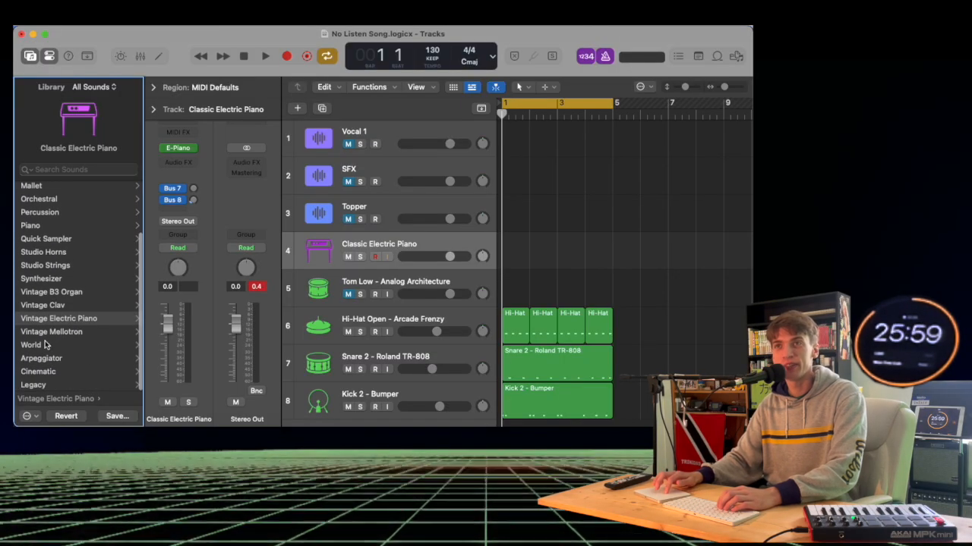
left_click(45, 344)
left_click(70, 212)
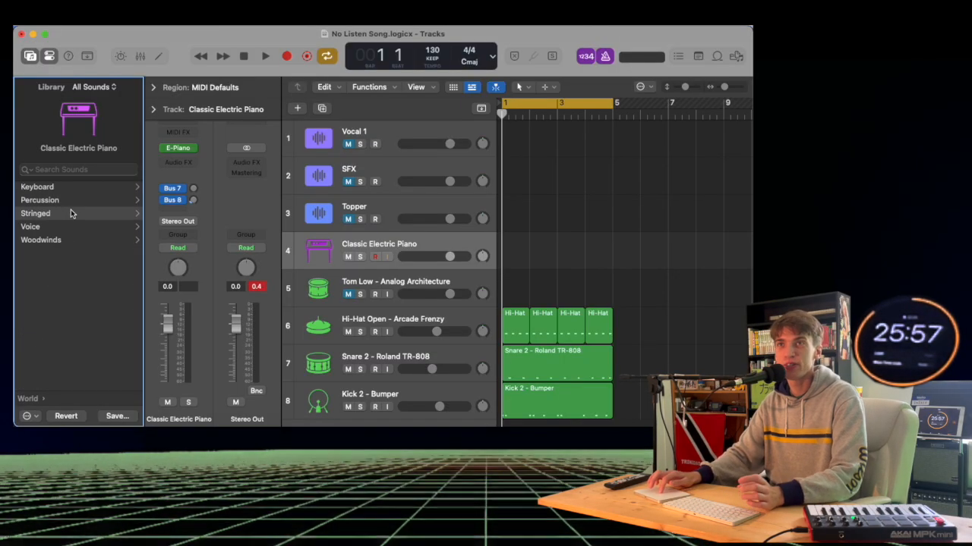
scroll(68, 309, "down", 3)
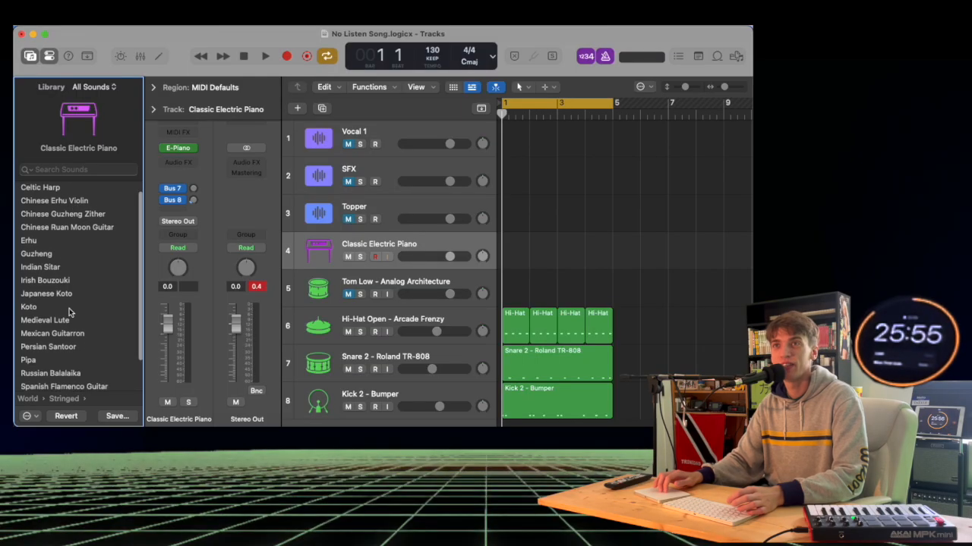
left_click(56, 291)
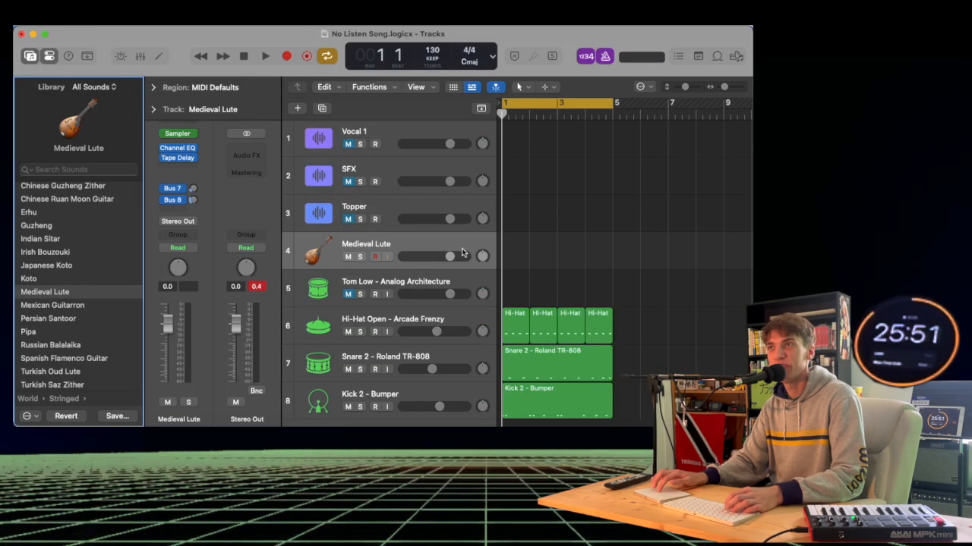
Step: Lower the Medieval Lute track's volume to -5.9
left_click_drag(457, 255, 418, 255)
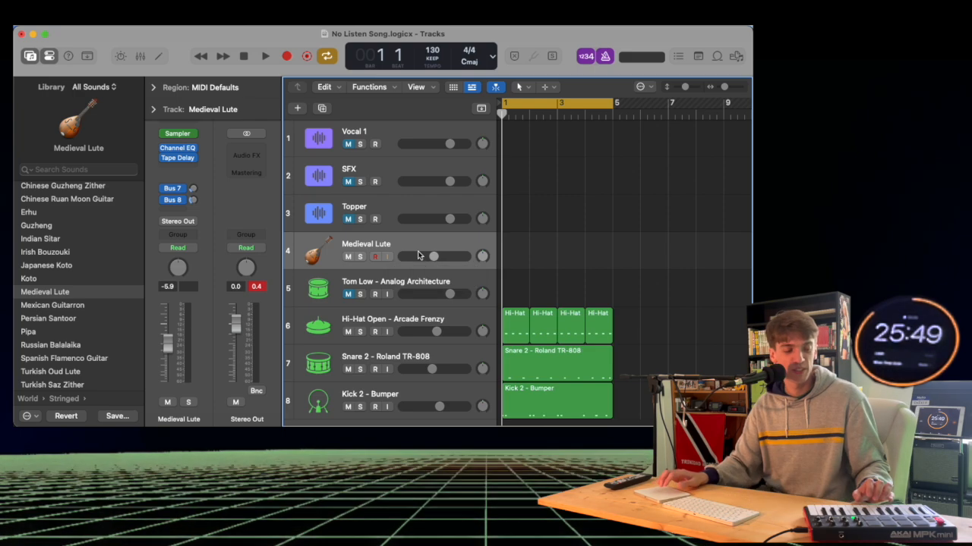
key("ctrl+Right")
key("ctrl+Left")
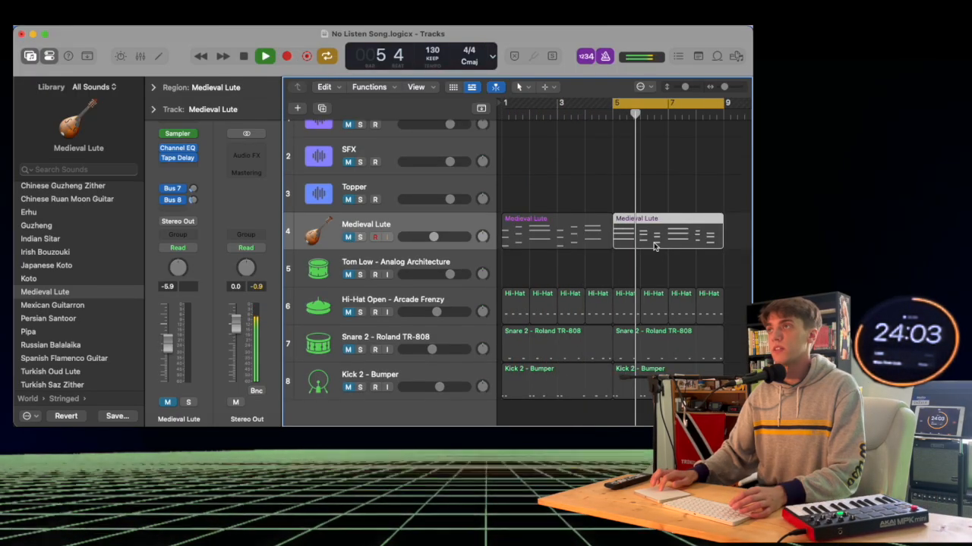
Step: Open the Medieval Lute region at bars 5 to 9 in the Piano Roll and select all its notes
double_click(642, 251)
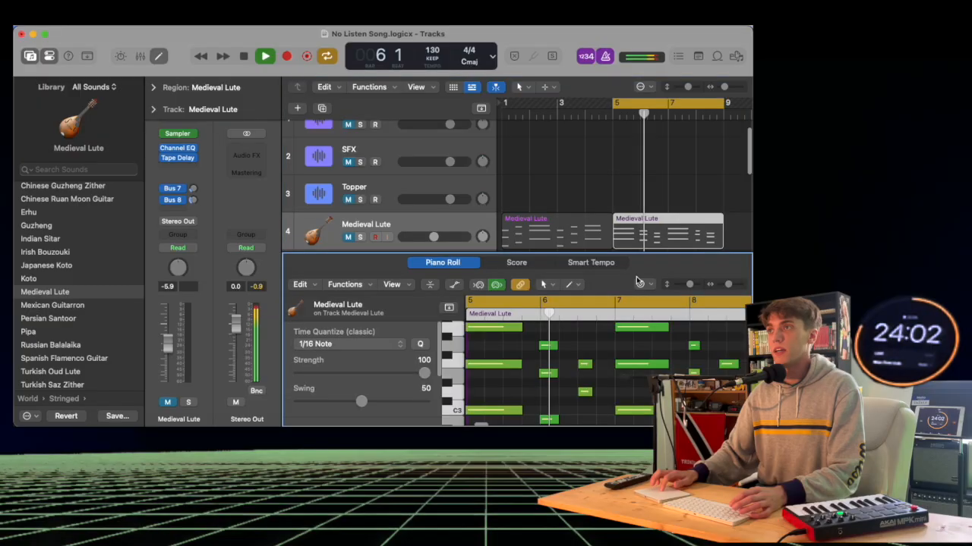
key("super+Left")
key("super+Left")
key("super+Left")
key("space")
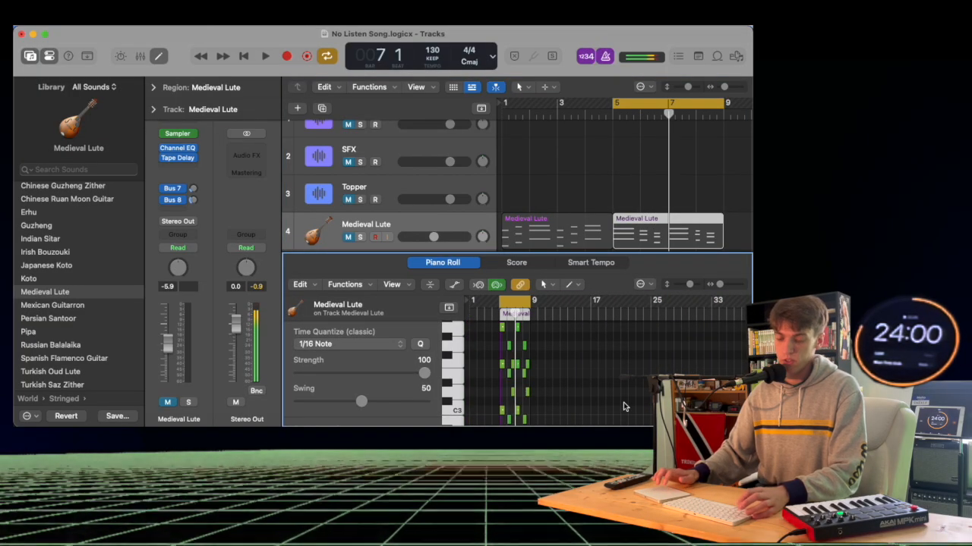
key("super+a")
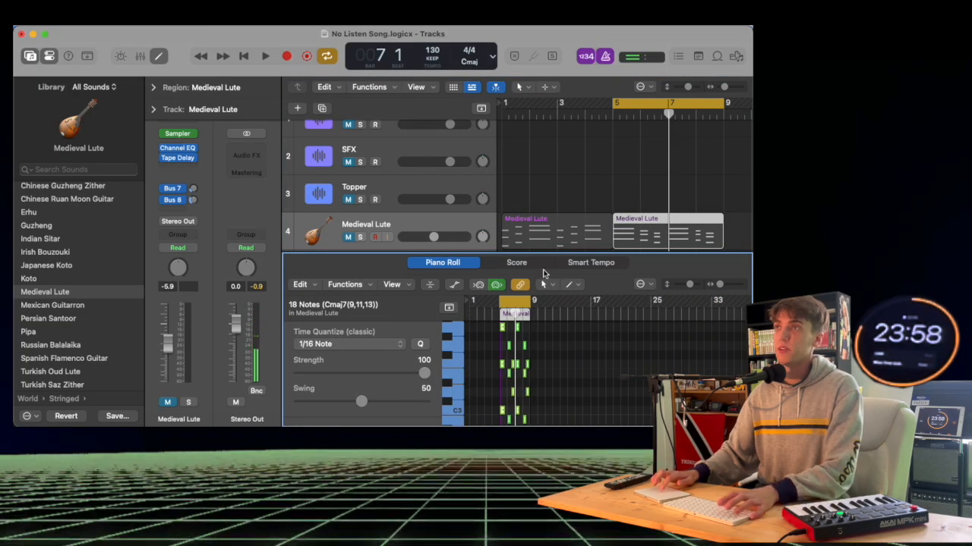
Step: Play back the looped section from bar 5 and close the Piano Roll
key("space")
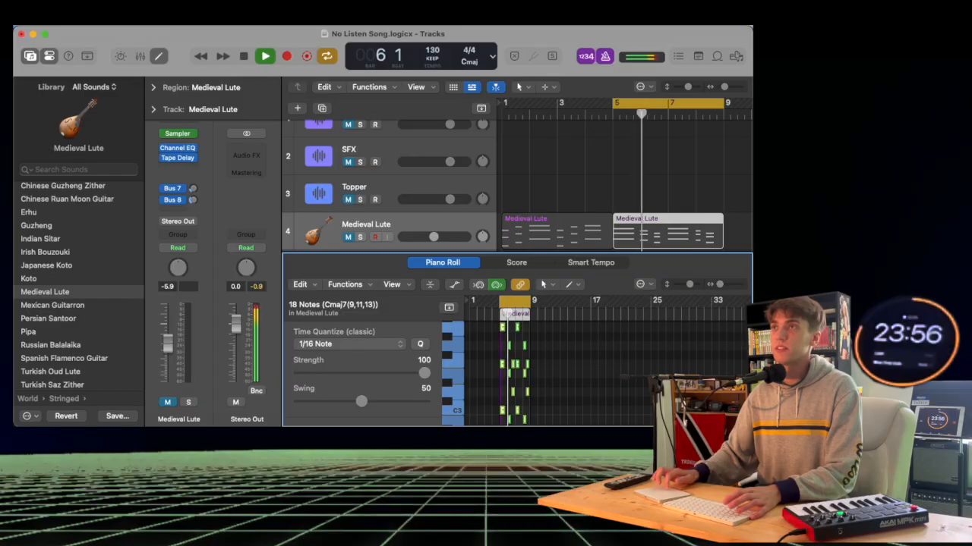
left_click_drag(375, 253, 375, 425)
key("space")
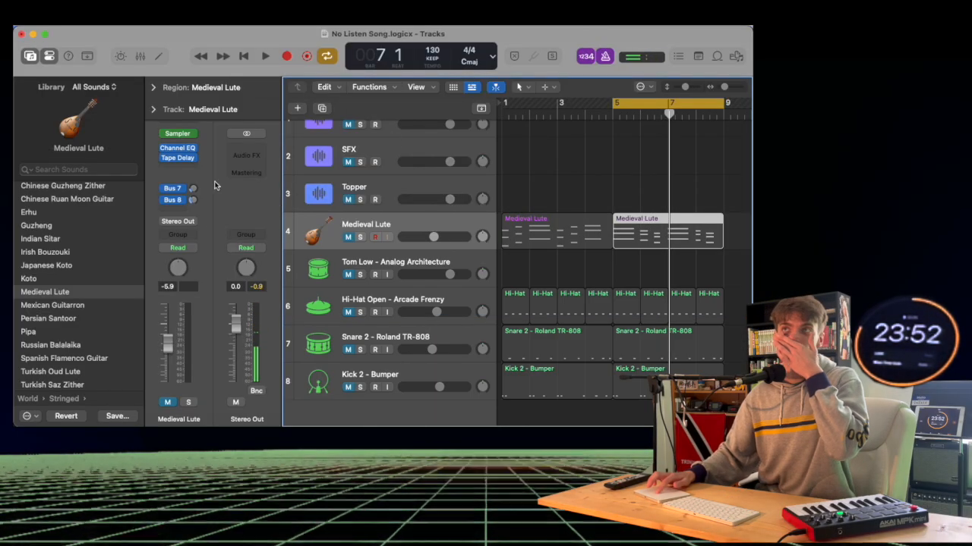
Step: Add an Arpeggiator to the Medieval Lute track with the Classic Groove 01 preset and close its window
left_click(178, 124)
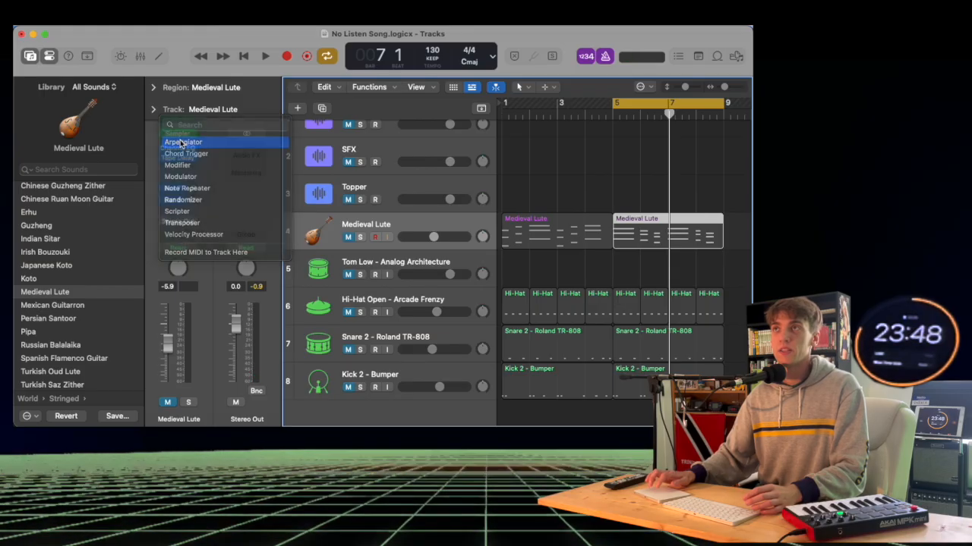
left_click(183, 143)
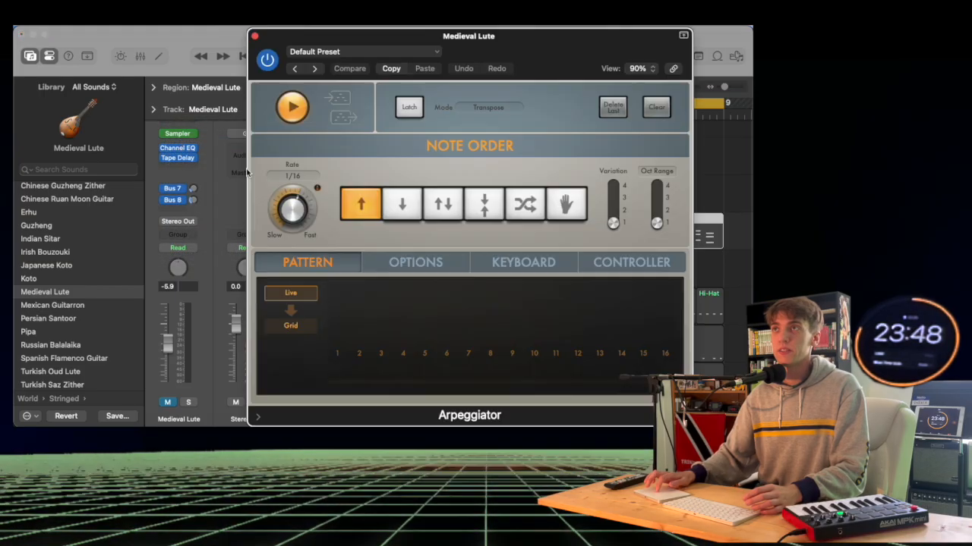
left_click(314, 51)
scroll(357, 331, "down", 3)
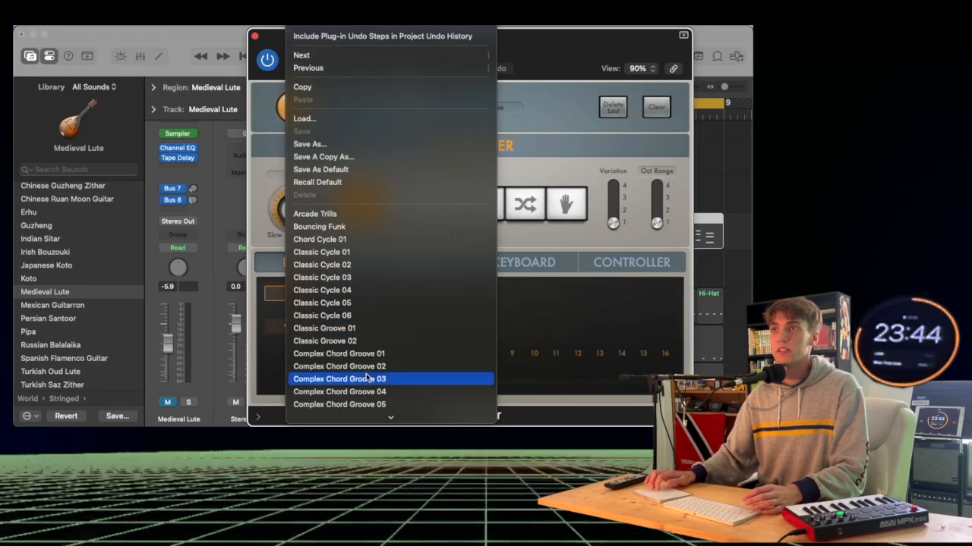
scroll(367, 377, "down", 3)
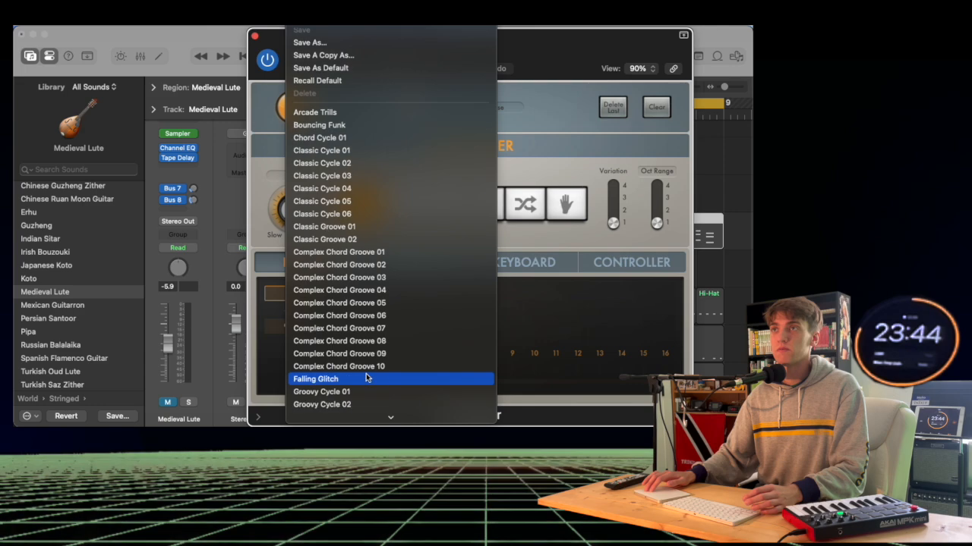
left_click(362, 219)
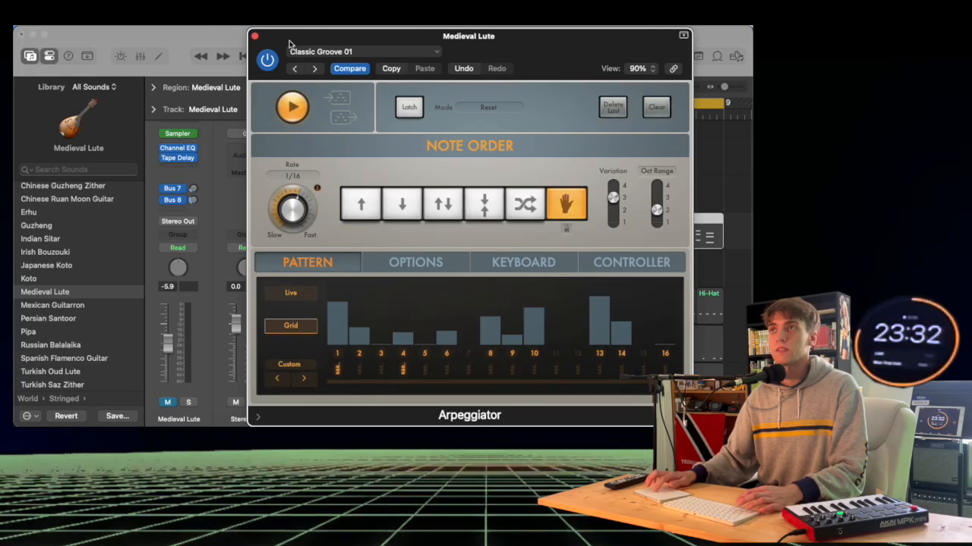
left_click(255, 37)
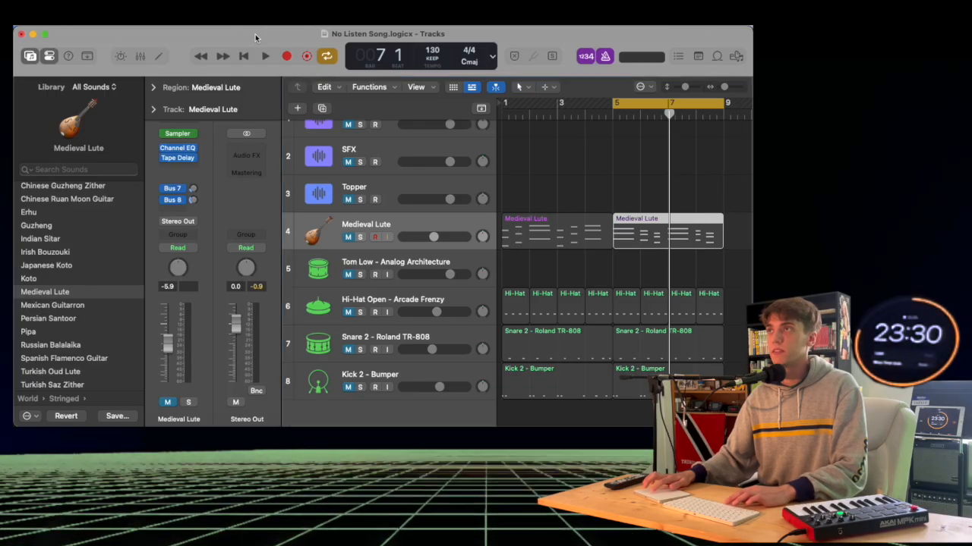
Step: Move the cycle range to bars 1 to 5, then add a muted Lo-Fi Tape Upright bass track below Topper
key("space")
left_click_drag(626, 105, 516, 105)
scroll(401, 224, "up", 2)
scroll(401, 224, "down", 2)
scroll(401, 224, "up", 2)
left_click(388, 203)
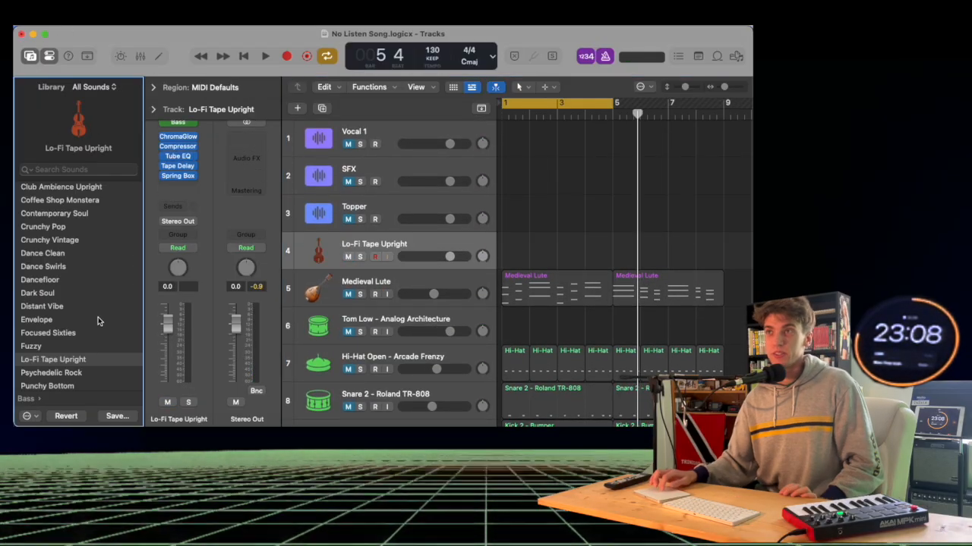
left_click(348, 257)
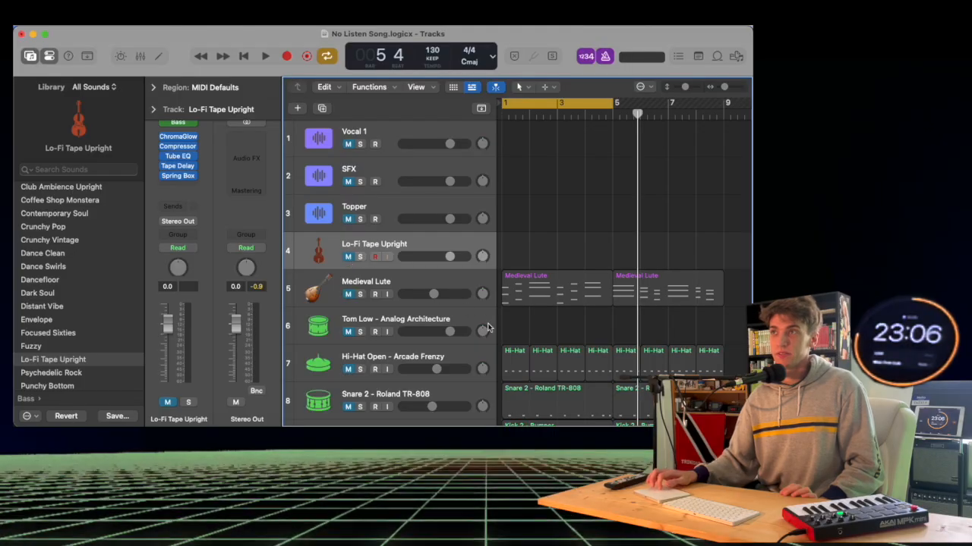
Step: Record the Lo-Fi Tape Upright bass part over bars 1 to 5 and, with the cycle shifted, bars 5 to 9
key("ctrl+Right")
key("ctrl+Left")
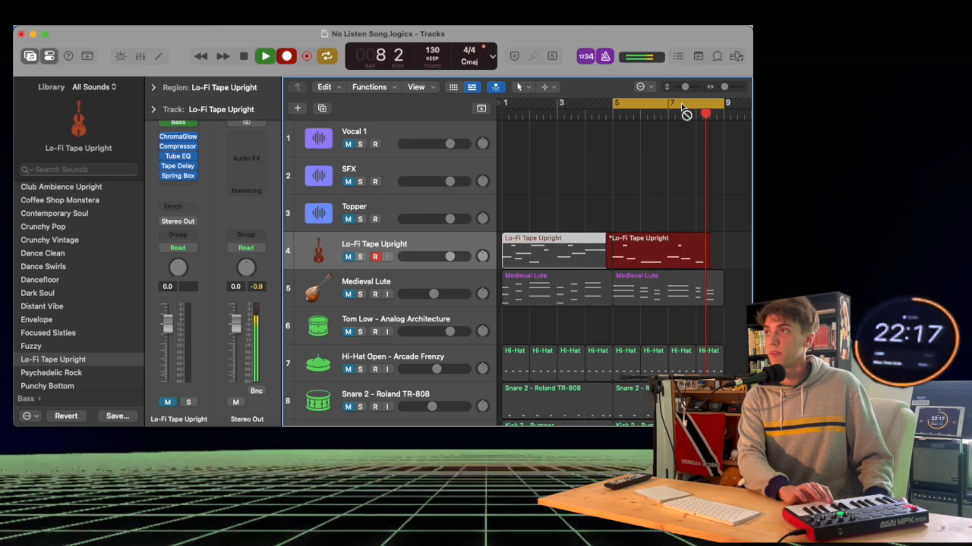
key("space")
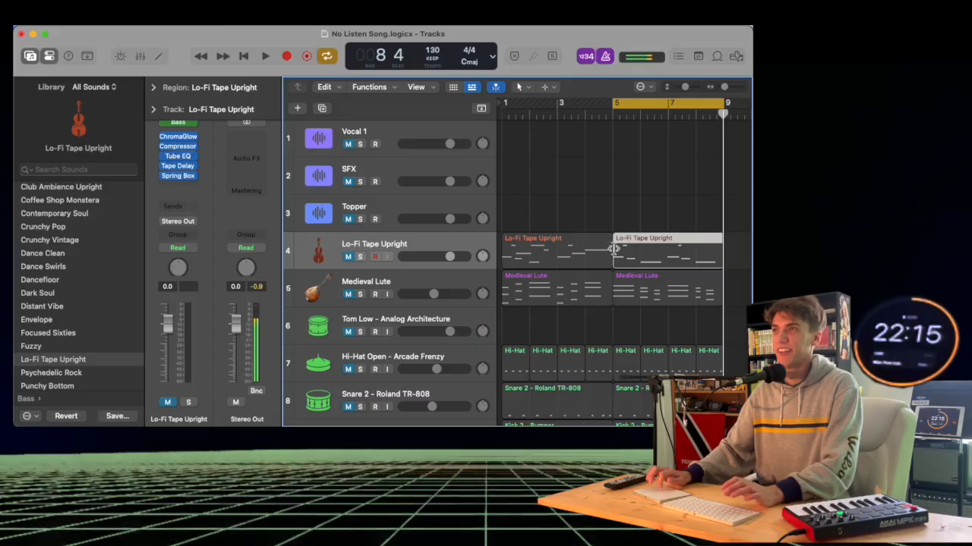
key("space")
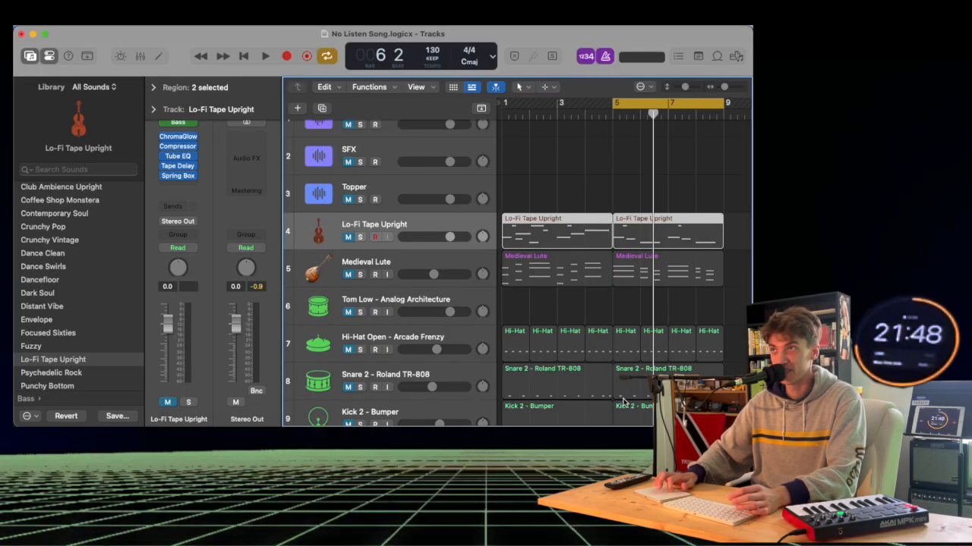
Step: Select both Lo-Fi Tape Upright regions, insert an Arpeggiator on that track in the Mixer and open its preset list
left_click_drag(666, 186, 558, 233)
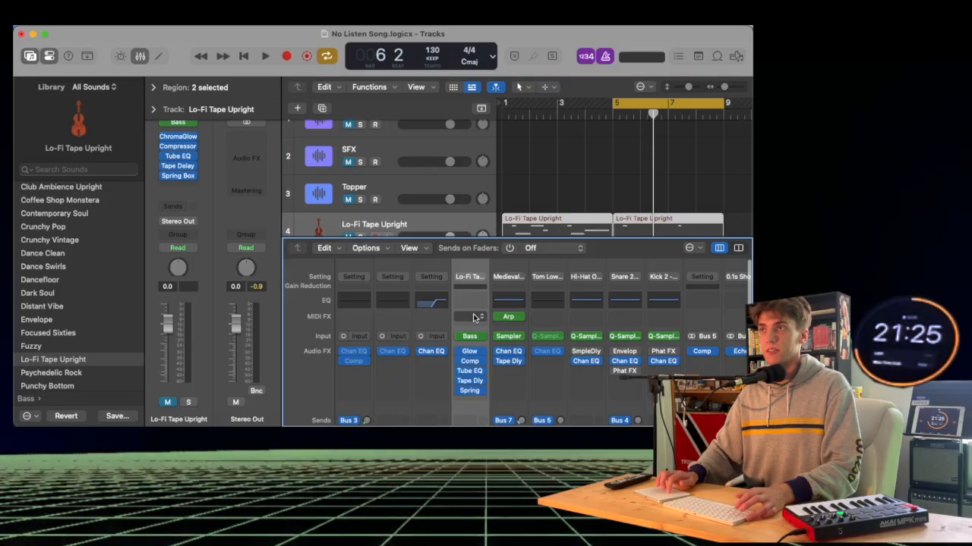
left_click(474, 318)
left_click(473, 303)
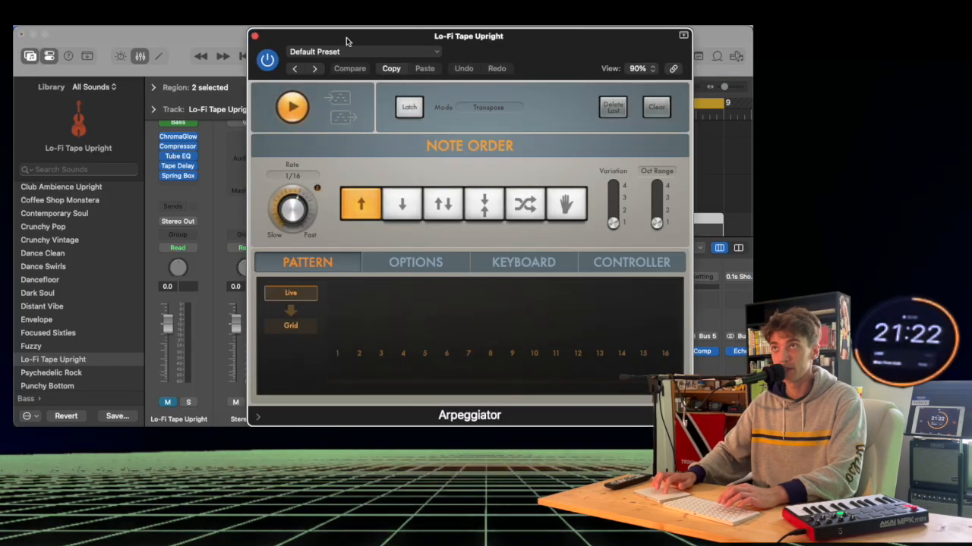
left_click(339, 55)
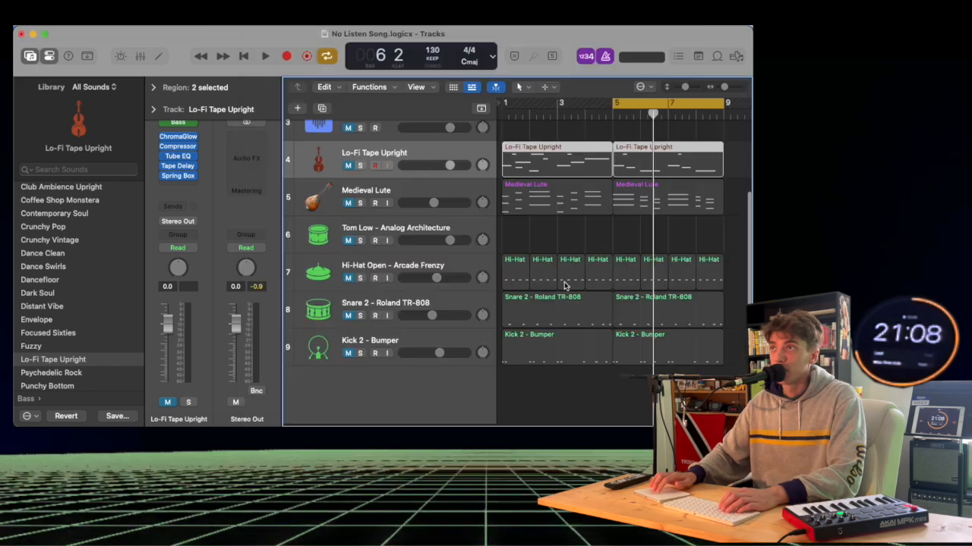
Step: Create one MIDI software instrument track below Topper and load the Treasure Hunt sound from the Synthesizer Lead category
scroll(564, 286, "up", 5)
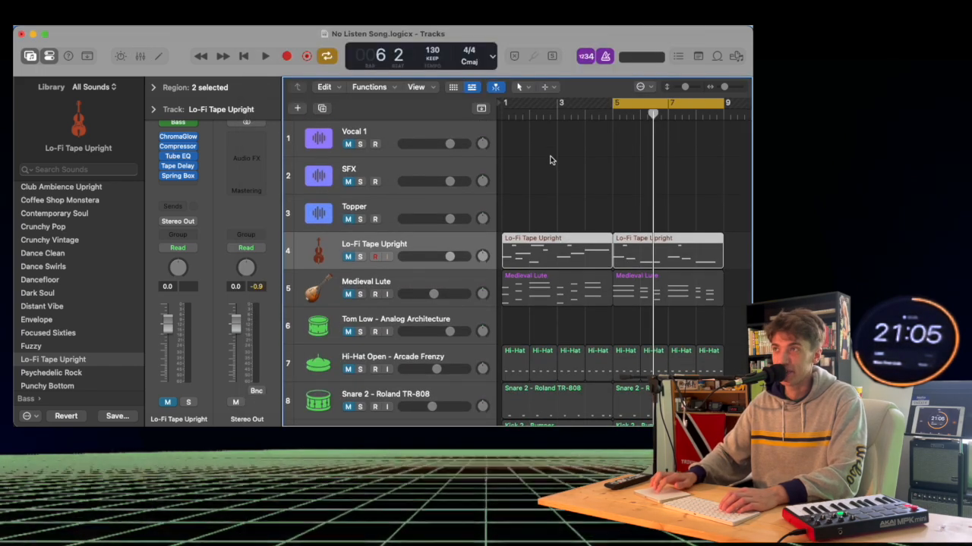
left_click(317, 222)
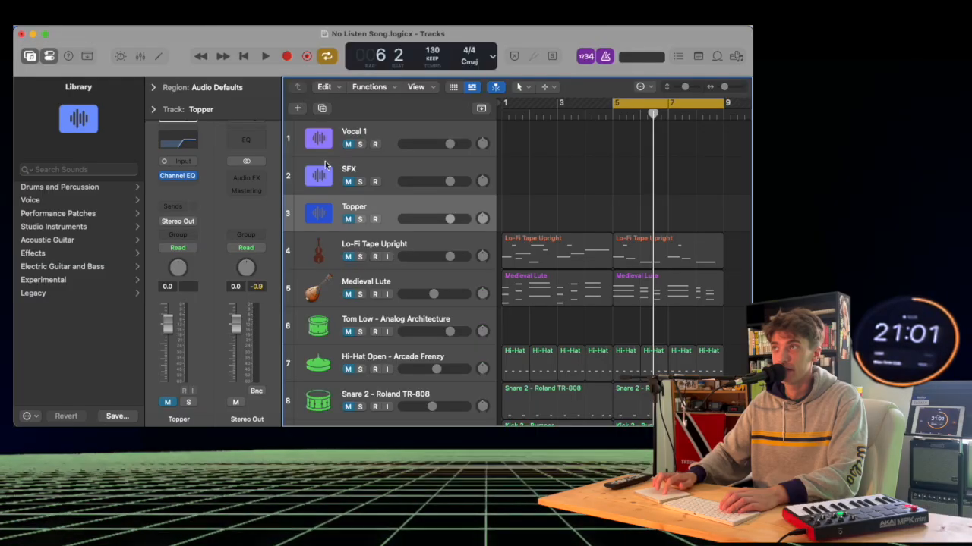
left_click(299, 109)
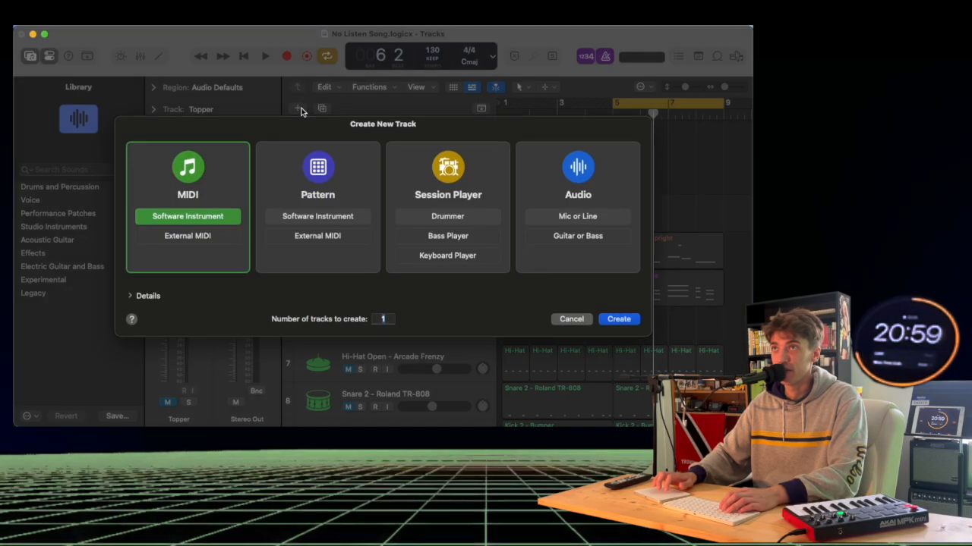
left_click(619, 320)
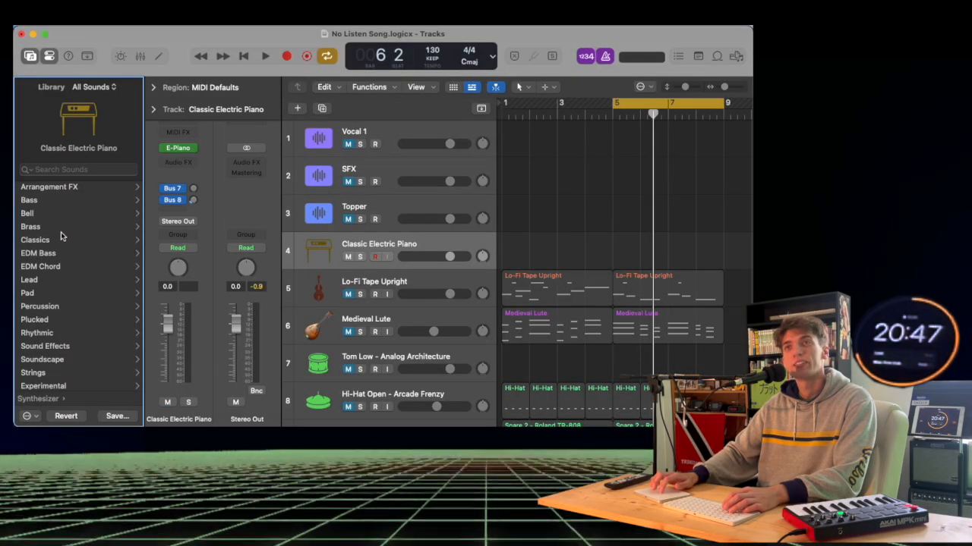
left_click(56, 285)
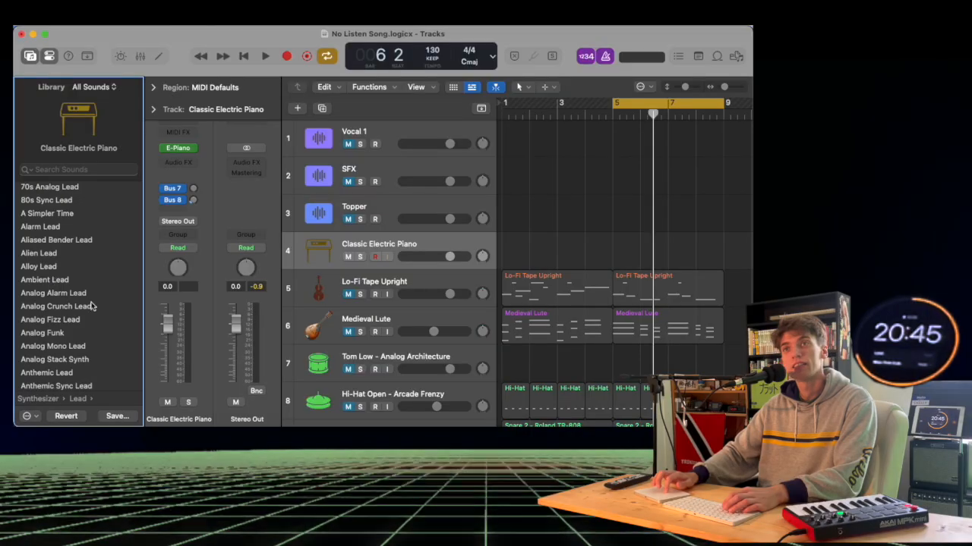
scroll(102, 336, "down", 10)
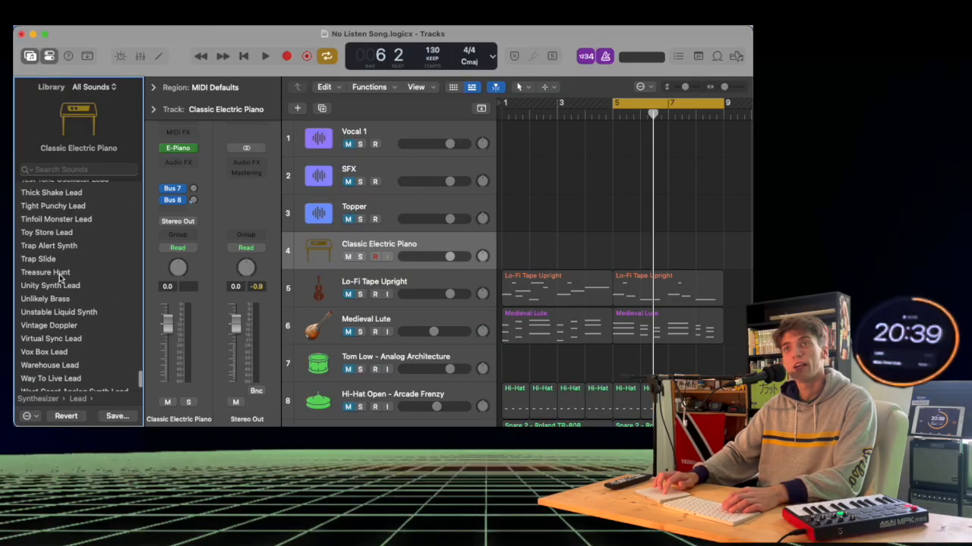
left_click(60, 274)
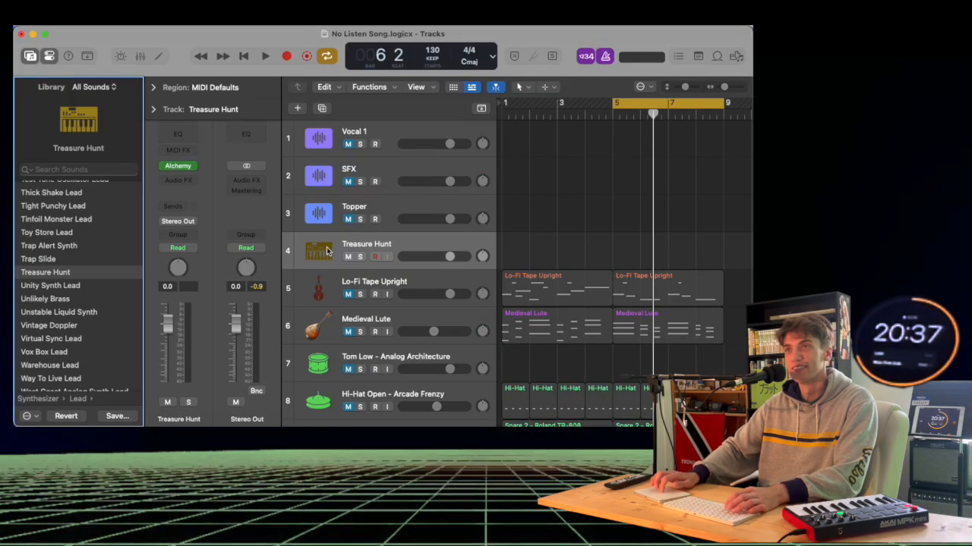
Step: Set the Treasure Hunt Transform Pad to Mysterious in the Smart Controls and close them
key("b")
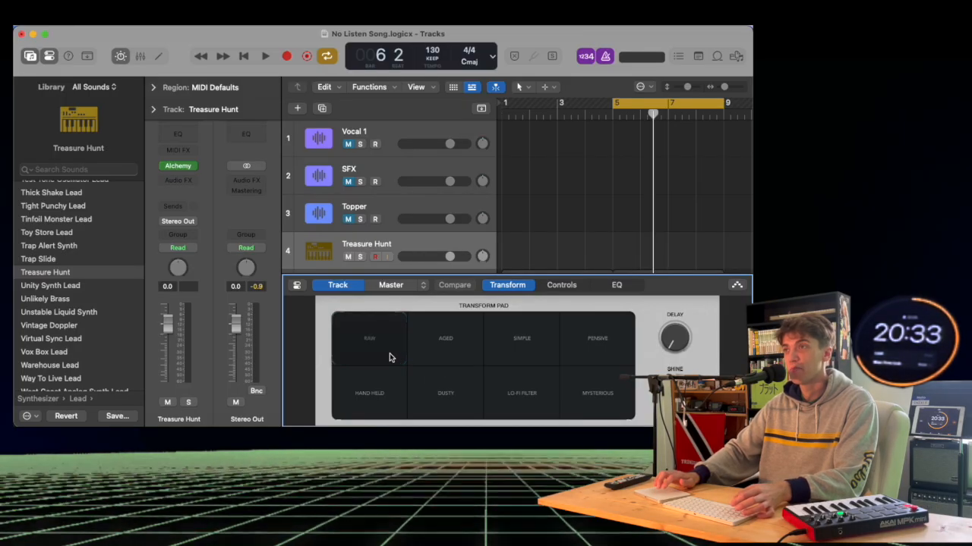
left_click_drag(391, 358, 638, 412)
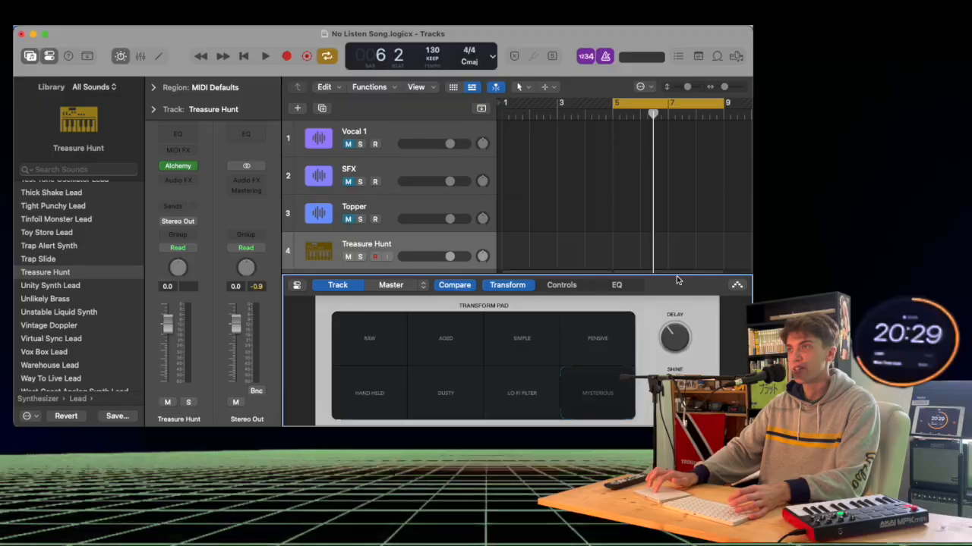
key("b")
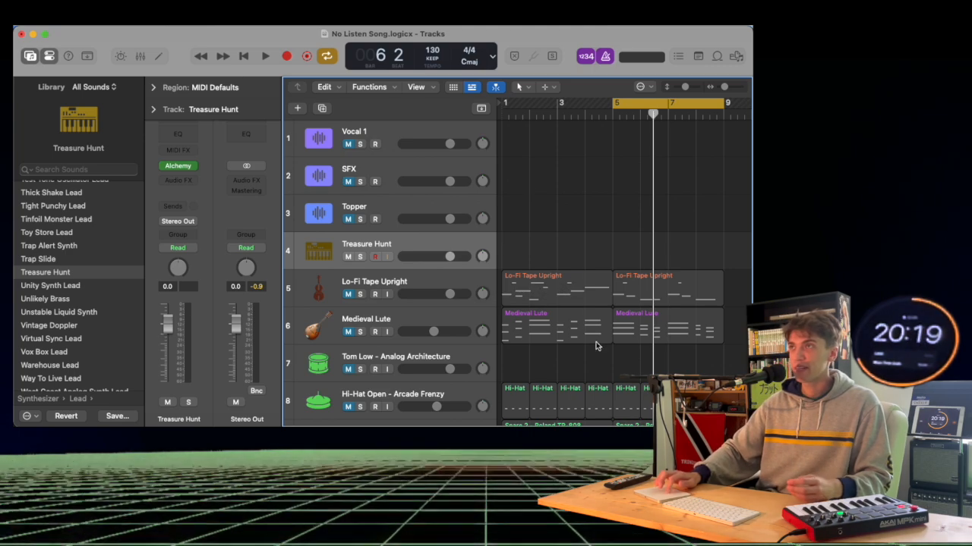
Step: Set the cycle range to bars 1 to 9 and record a lead melody on the Treasure Hunt track
key("c")
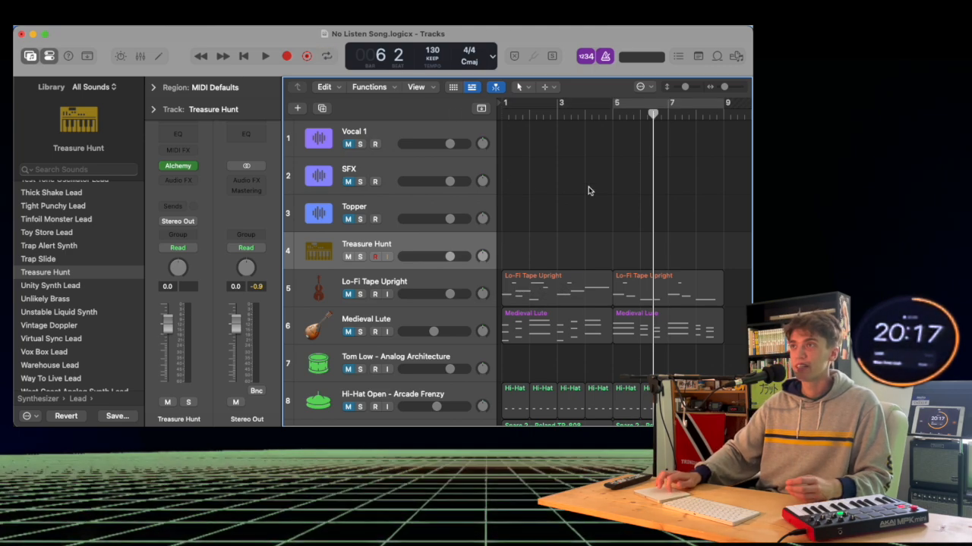
left_click_drag(613, 108, 505, 108)
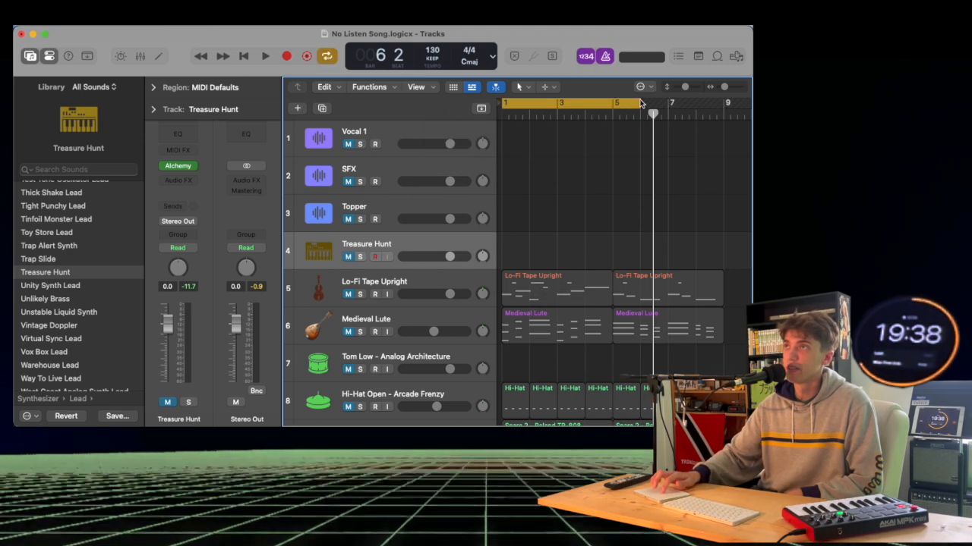
left_click_drag(638, 109, 720, 109)
key("r")
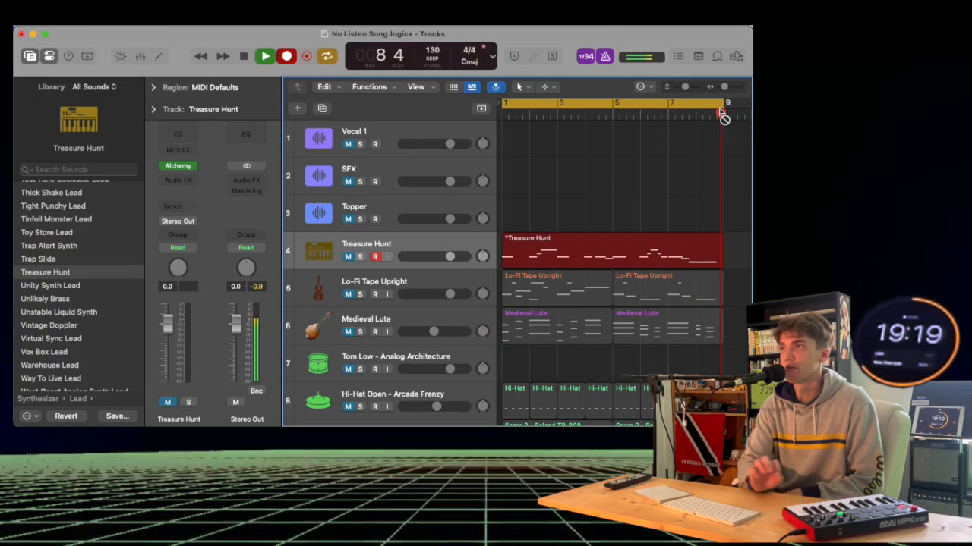
key("space")
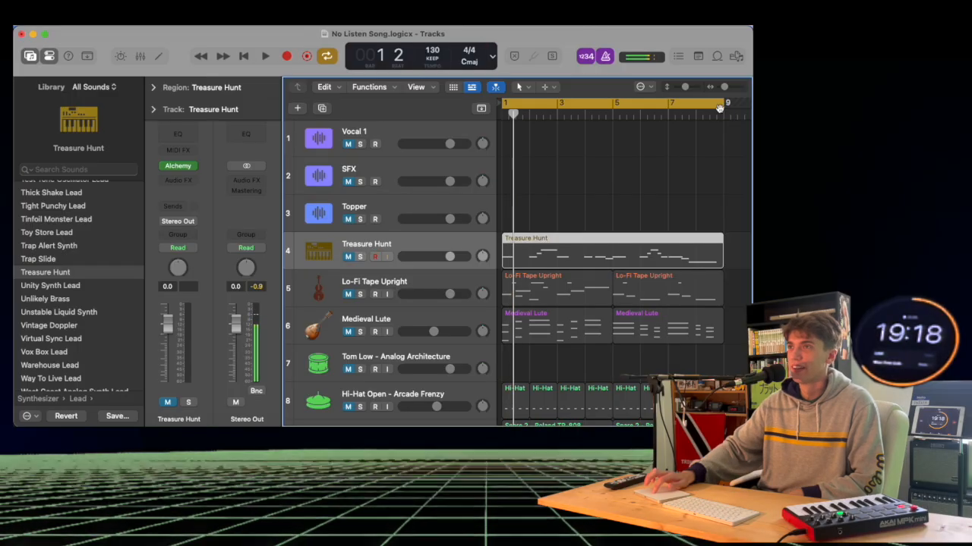
Step: Open the Treasure Hunt region in the Piano Roll, select all its notes and fit them in view
double_click(556, 254)
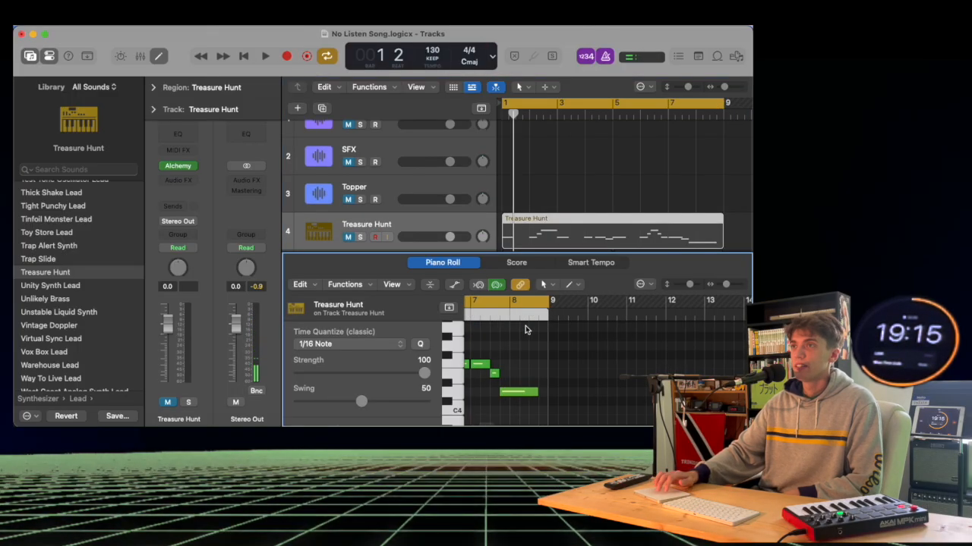
key("super+a")
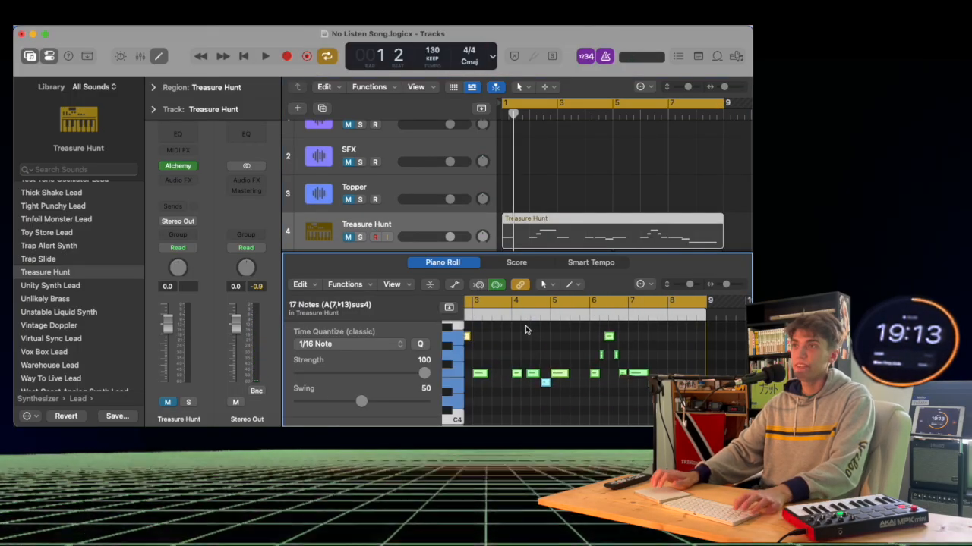
key("z")
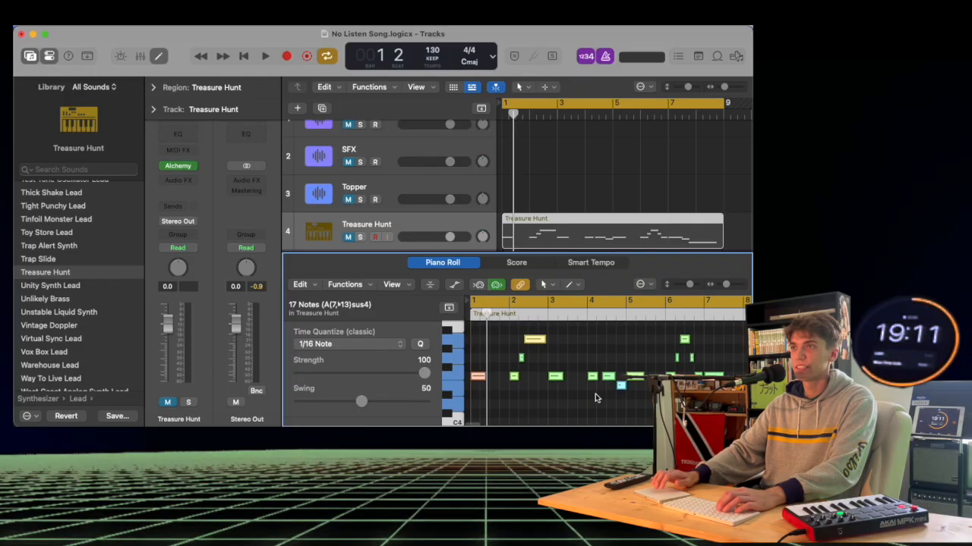
Step: Delete the two short notes in bar 2 and the first short note in bar 4 of the Treasure Hunt region
left_click_drag(538, 390, 499, 347)
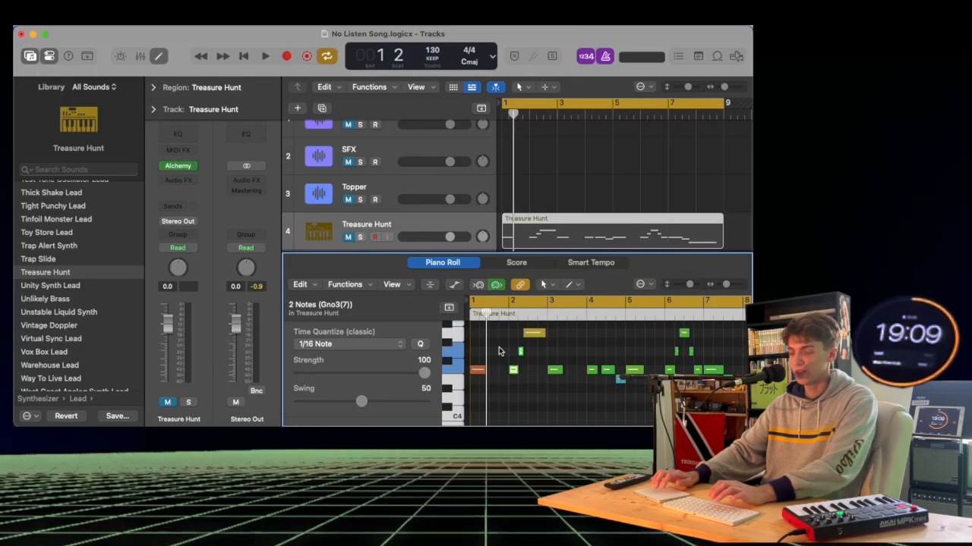
scroll(596, 366, "right", 2)
left_click_drag(544, 354, 558, 381)
key("Delete")
scroll(617, 372, "right", 2)
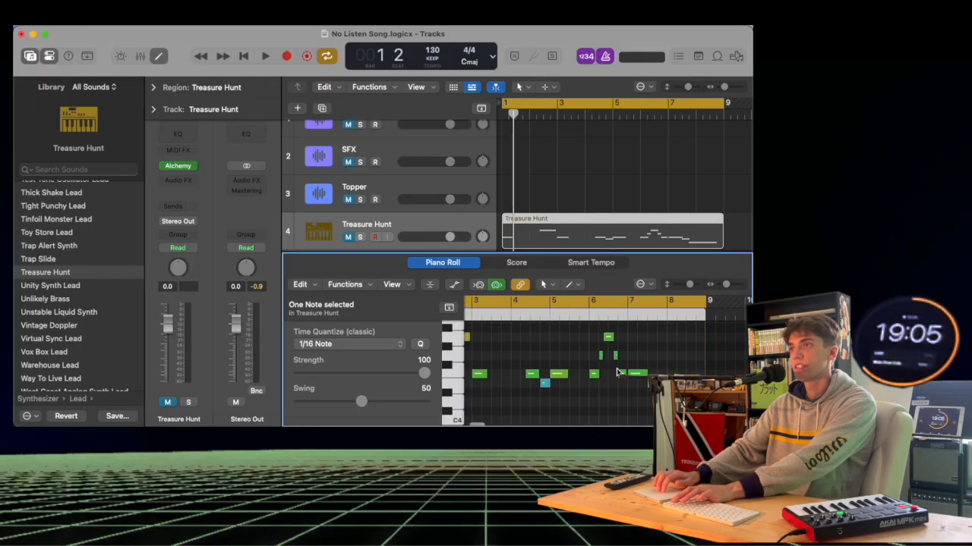
Step: Delete the last two short notes in bar 6 of the Treasure Hunt region and close the Piano Roll
left_click_drag(619, 388, 612, 349)
key("Delete")
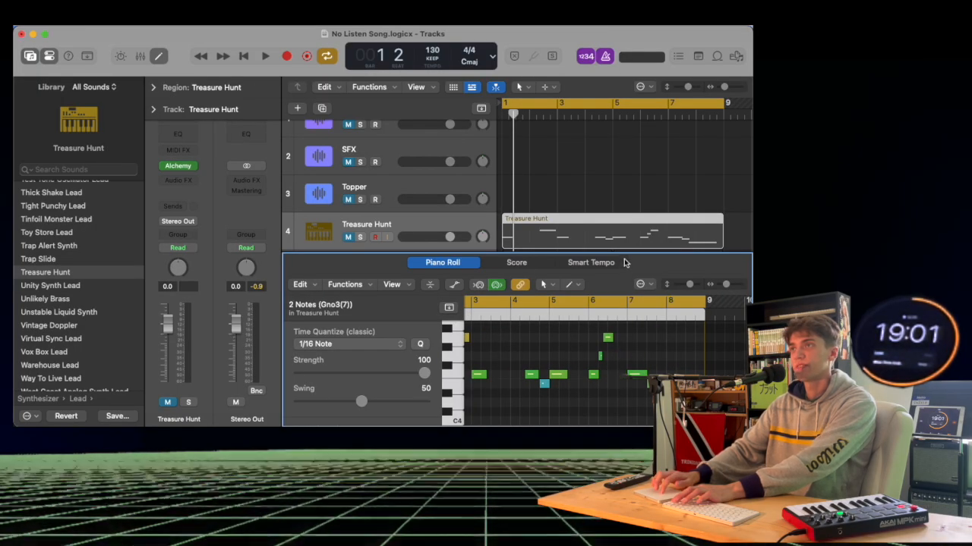
left_click_drag(624, 263, 622, 414)
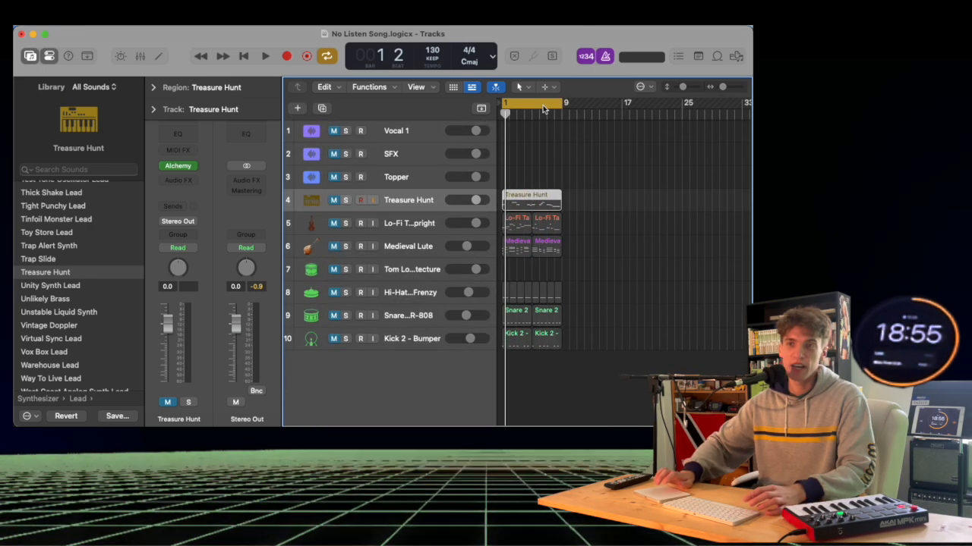
Step: Move the cycle range to bars 9 to 17 and turn cycle mode off
left_click_drag(542, 108, 600, 105)
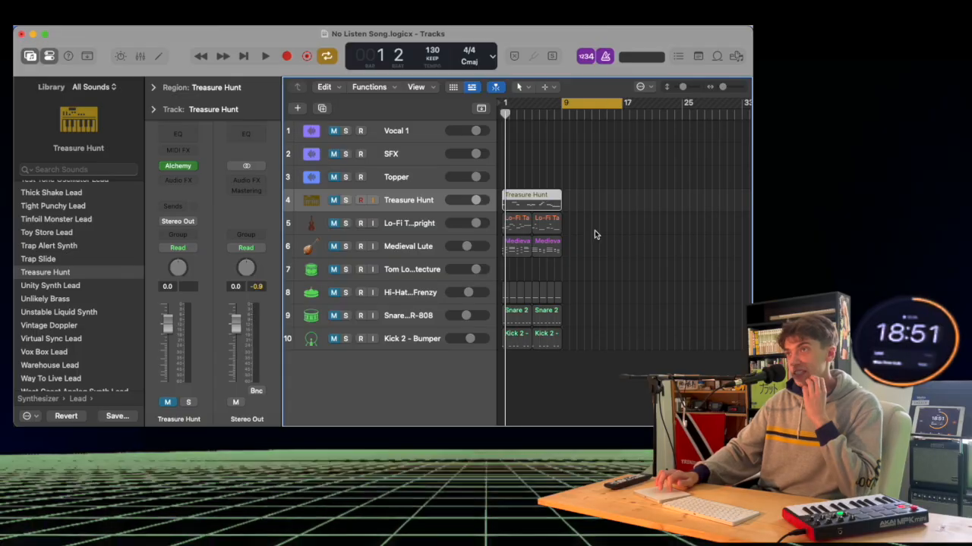
key("z")
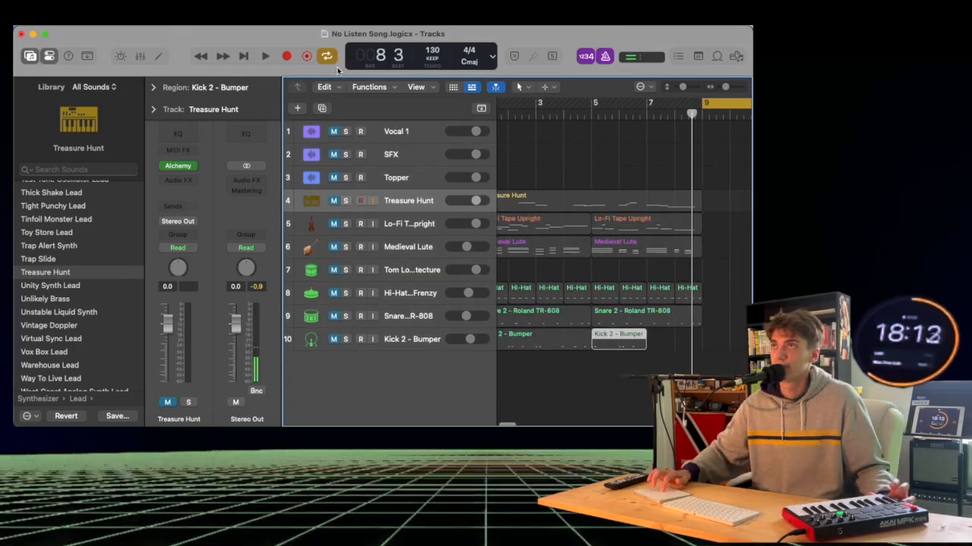
left_click(326, 57)
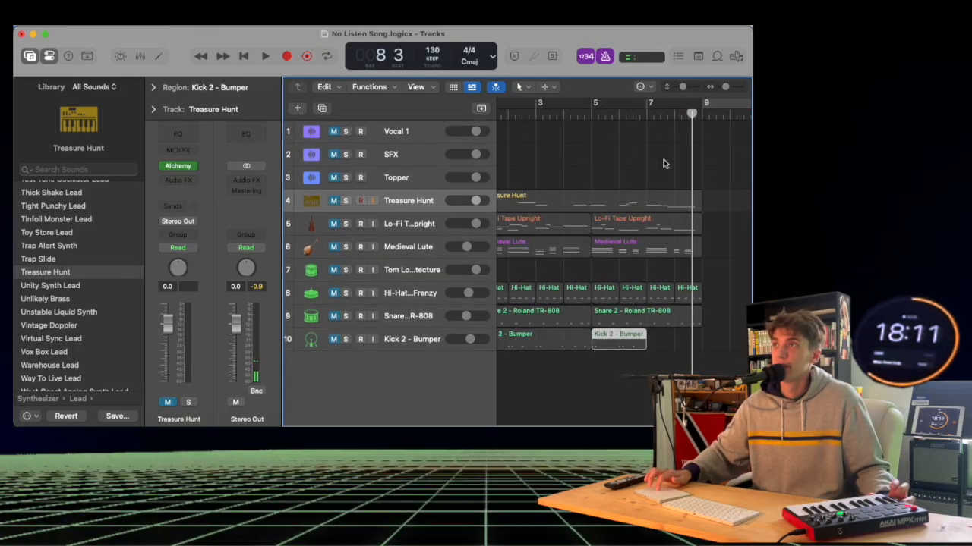
left_click(646, 116)
key("r")
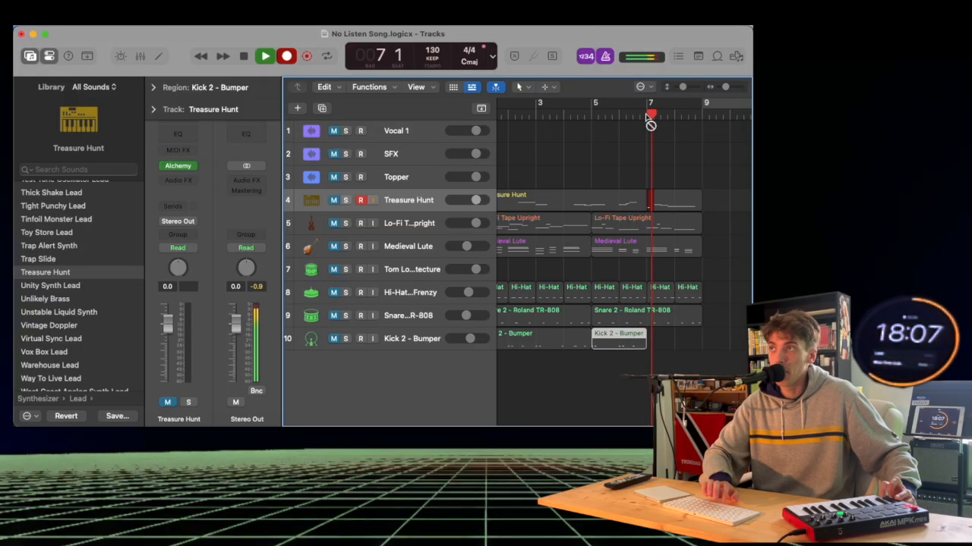
key("space")
key("super+z")
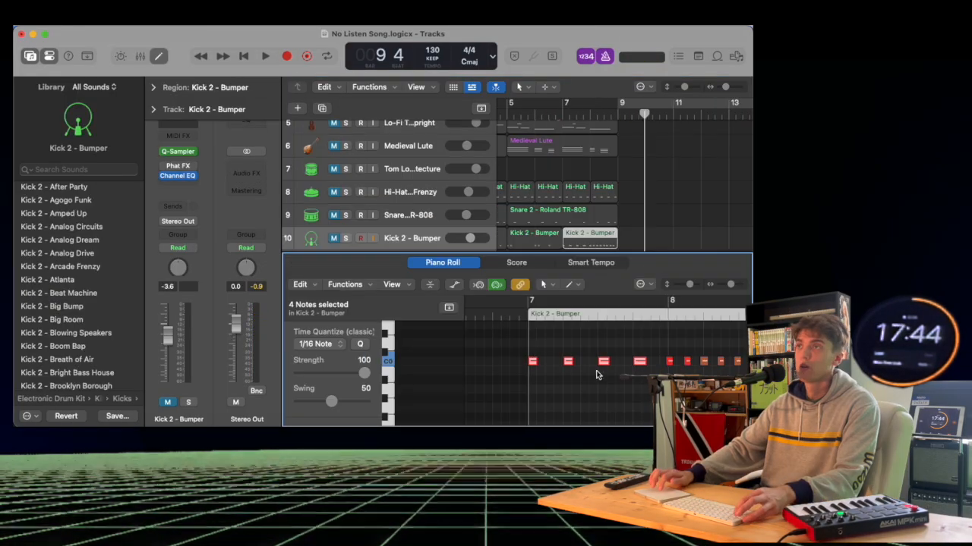
Step: Record a new kick pattern from bar 9 on the Kick 2 - Bumper track and copy it to fill up to bar 17
scroll(599, 372, "right", 3)
scroll(599, 372, "up", 1)
left_click(533, 239)
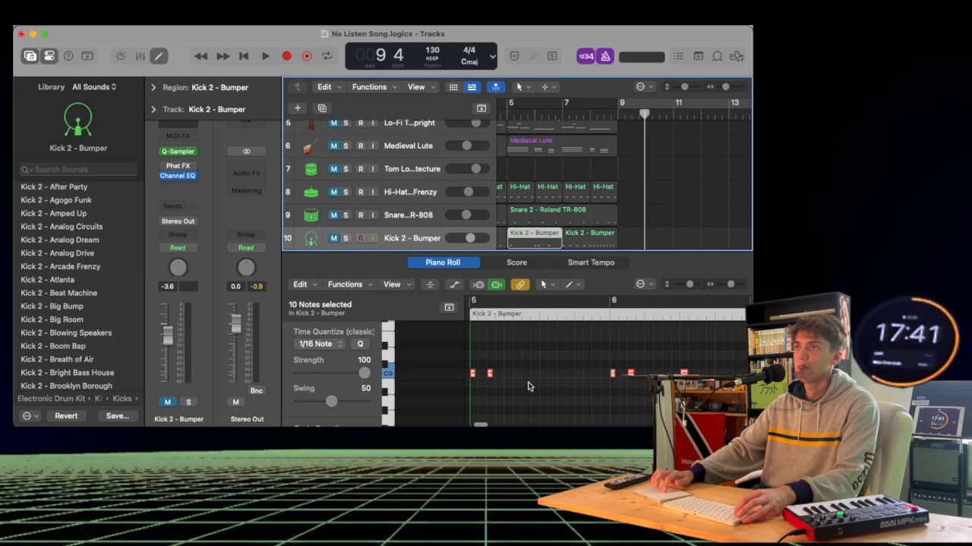
left_click(582, 236)
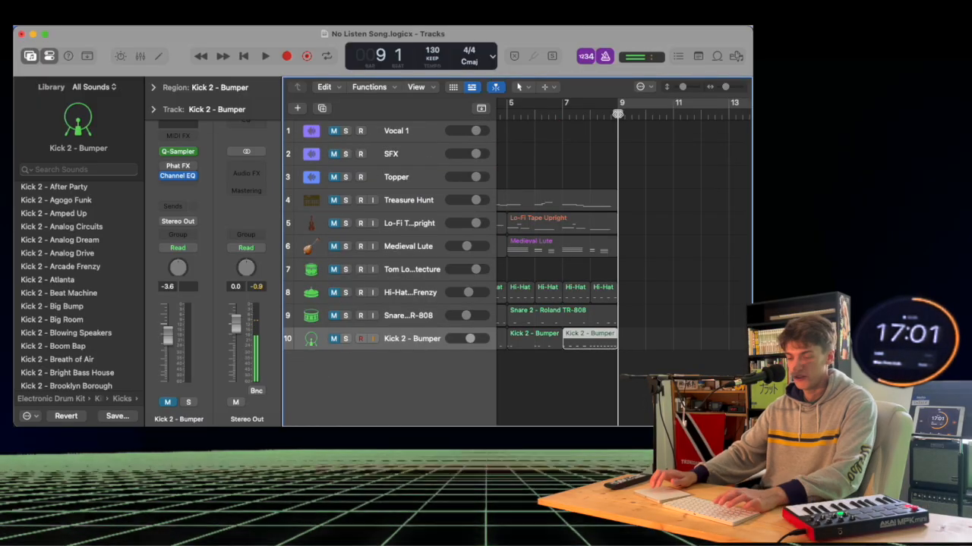
key("r")
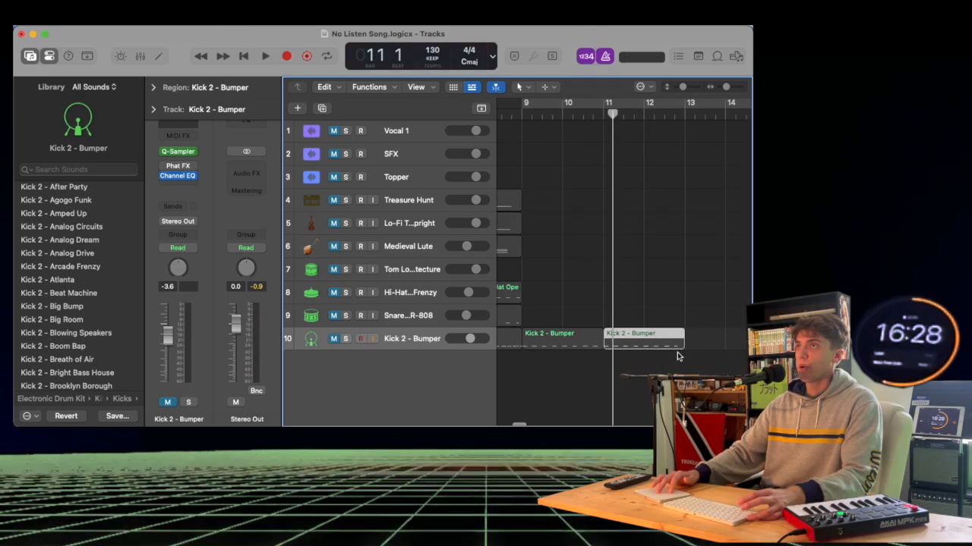
left_click_drag(677, 352, 725, 343)
Step: Extend the Snare 2 - Roland TR-808 and Hi-Hat Open patterns across bars 9 to 17
left_click(520, 113)
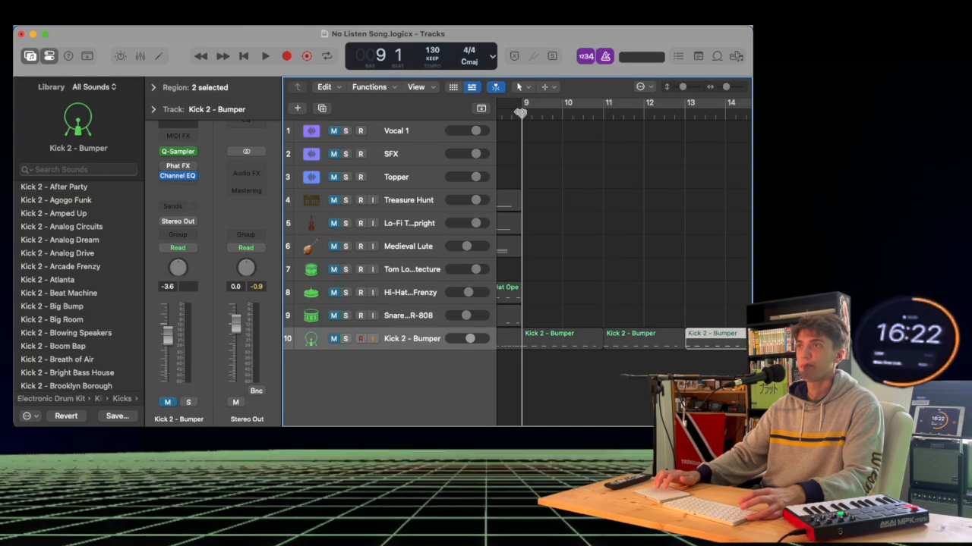
left_click(400, 313)
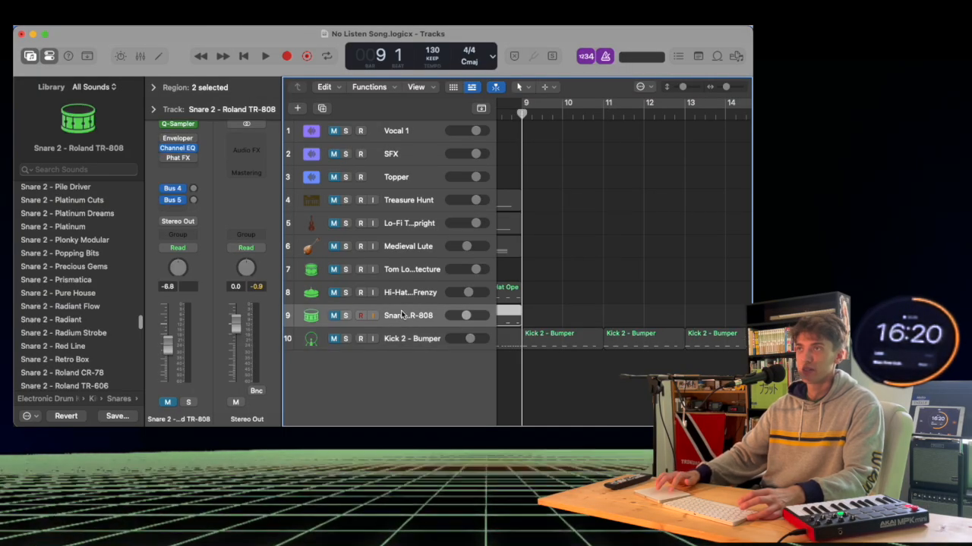
scroll(615, 288, "down", 5)
left_click_drag(583, 315, 493, 279)
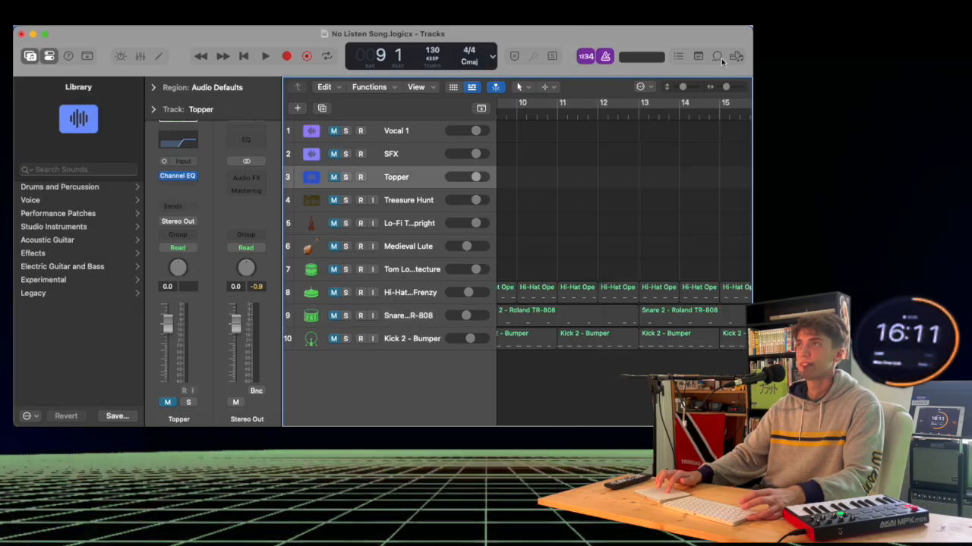
Step: Open the Apple Loops browser and search for "topper" loops
left_click(721, 59)
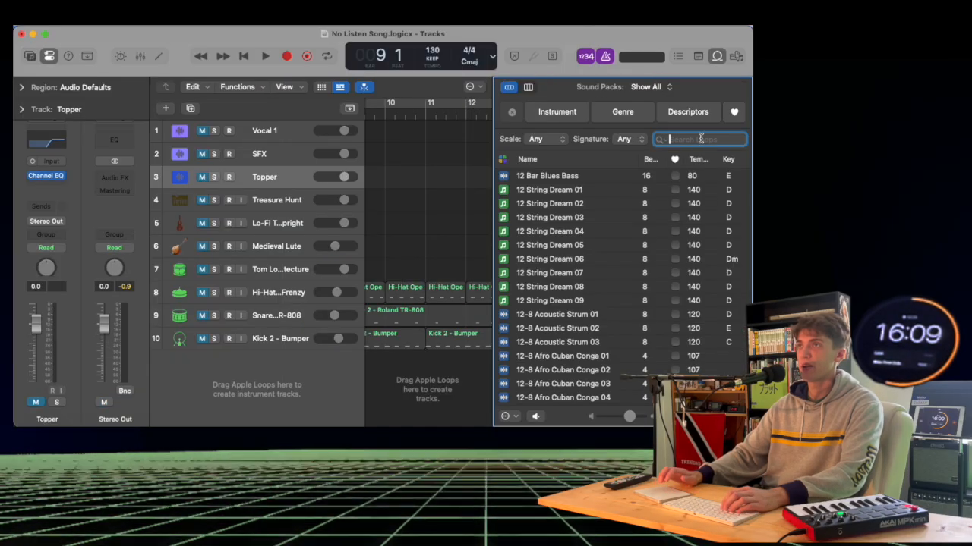
type("topper")
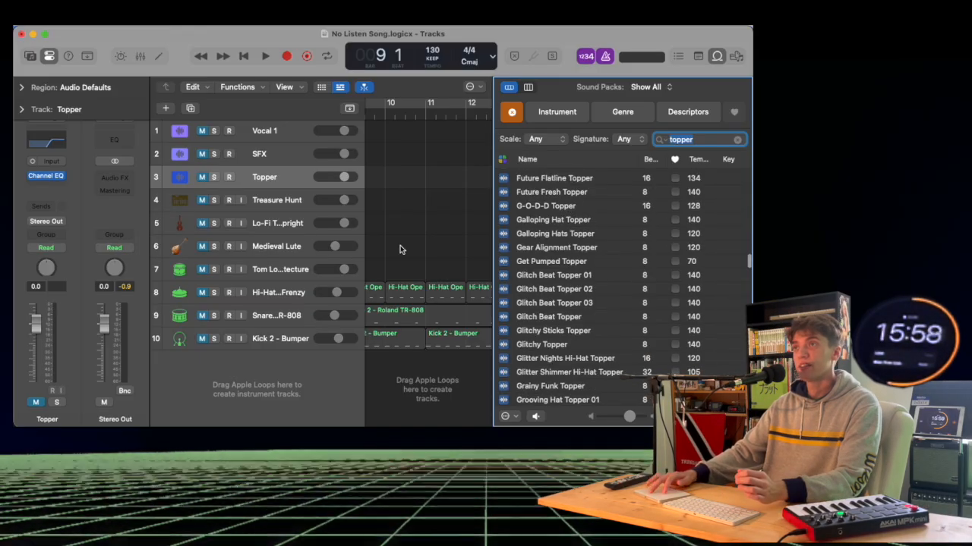
key("super+Left")
key("super+Left")
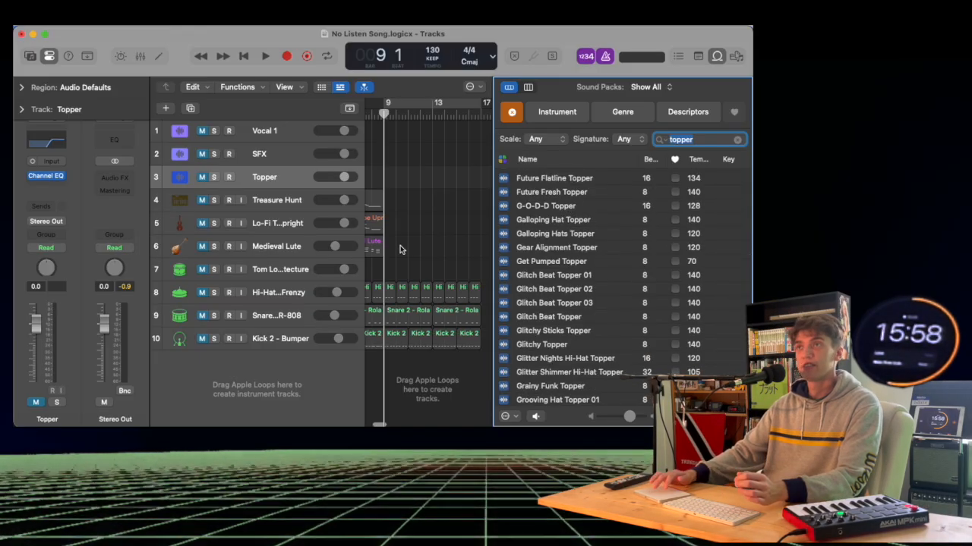
Step: Place the G-O-D-D Topper loop at bar 9 on the Topper track, keeping the track format, and repeat it
left_click_drag(595, 207, 402, 187)
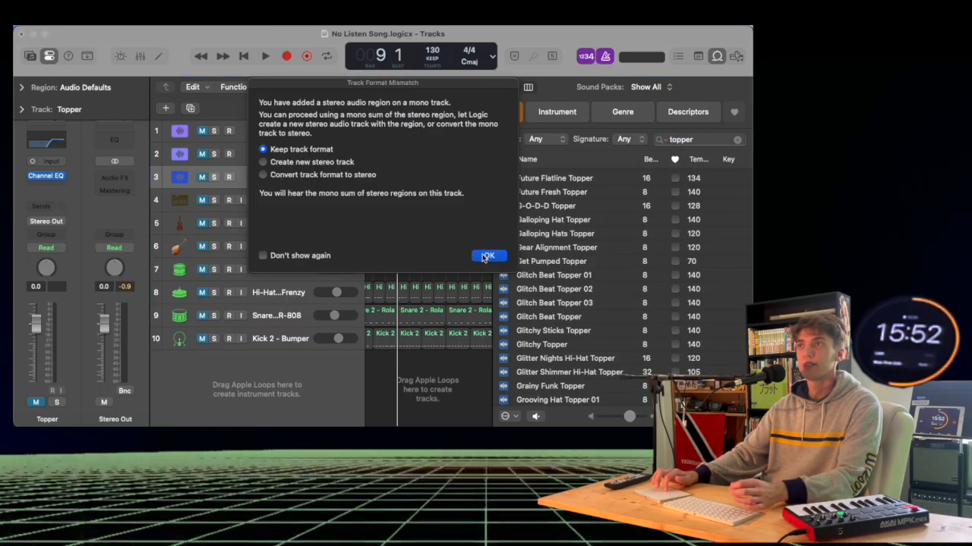
key("Return")
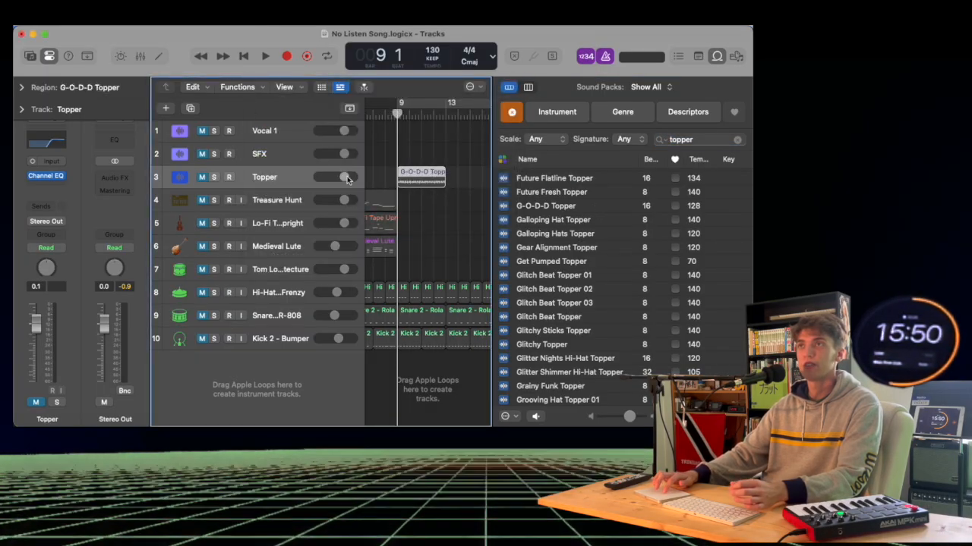
left_click_drag(407, 184, 441, 187)
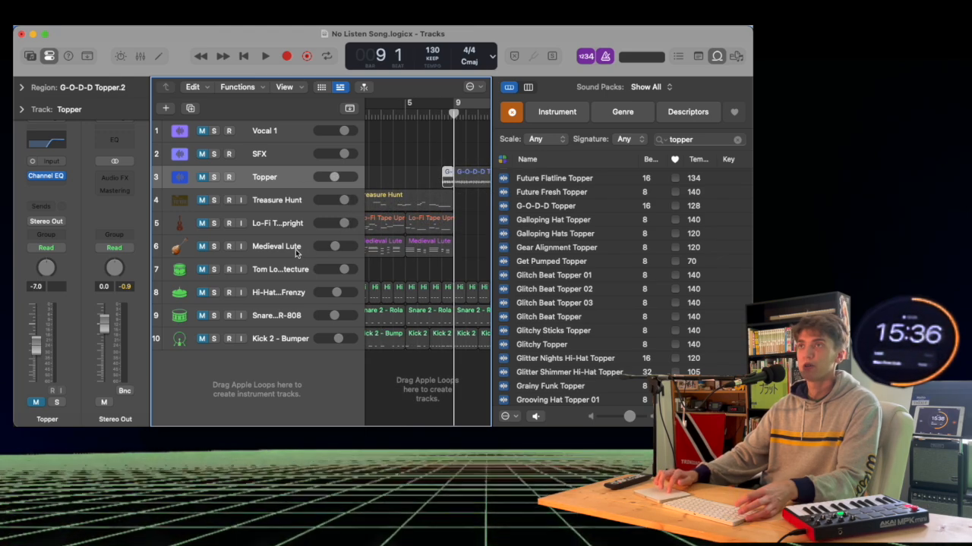
Step: Select the Medieval Lute track and consult the chorus chords in the chord sheet on the web before returning to the project
left_click(296, 254)
key("ctrl+Right")
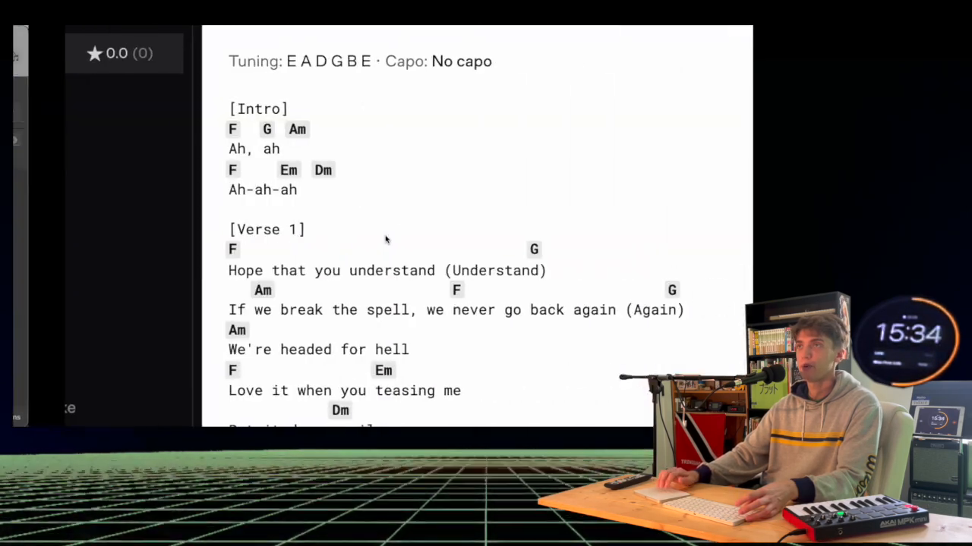
scroll(379, 299, "down", 3)
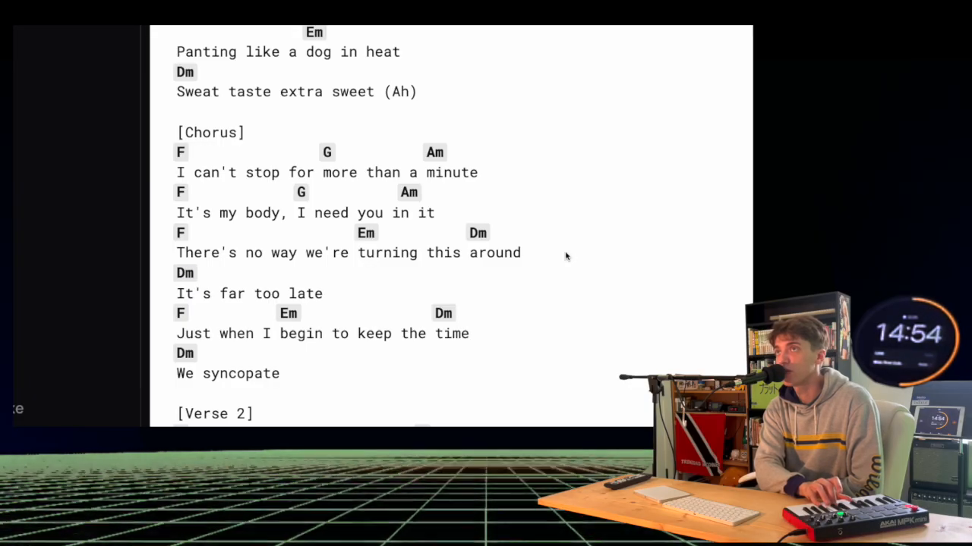
key("ctrl+Left")
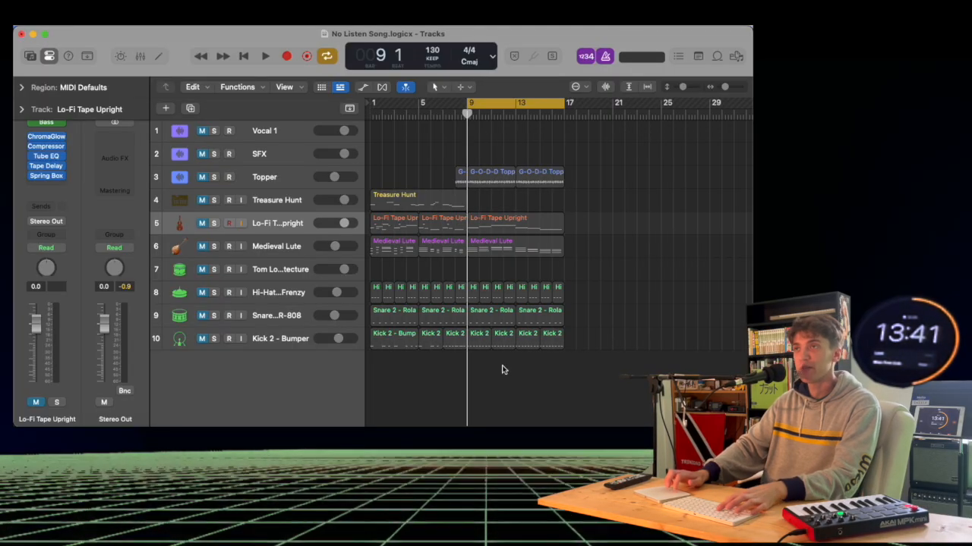
Step: Check the Verse 1 chords in the web chord sheet and record a Treasure Hunt lead part over bars 9 to 17
left_click(281, 206)
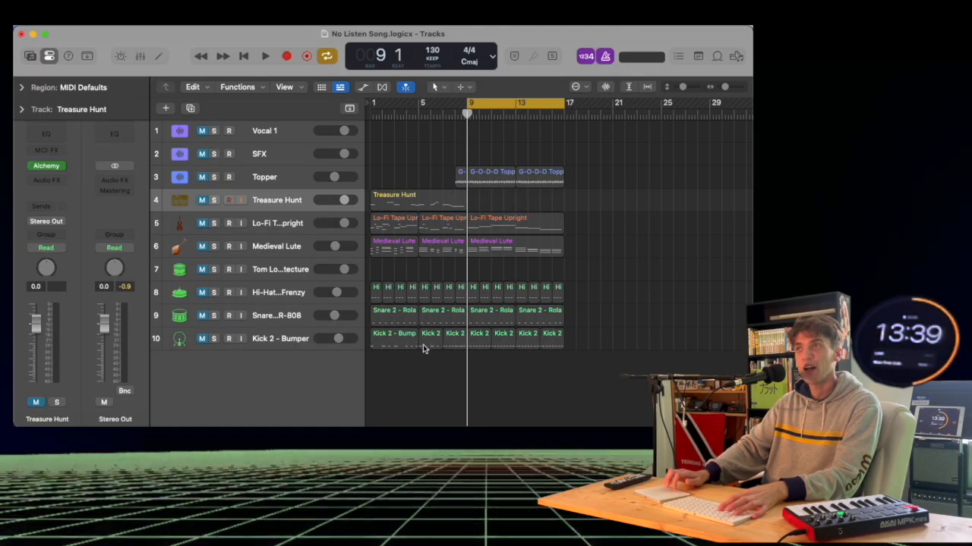
key("super+Tab")
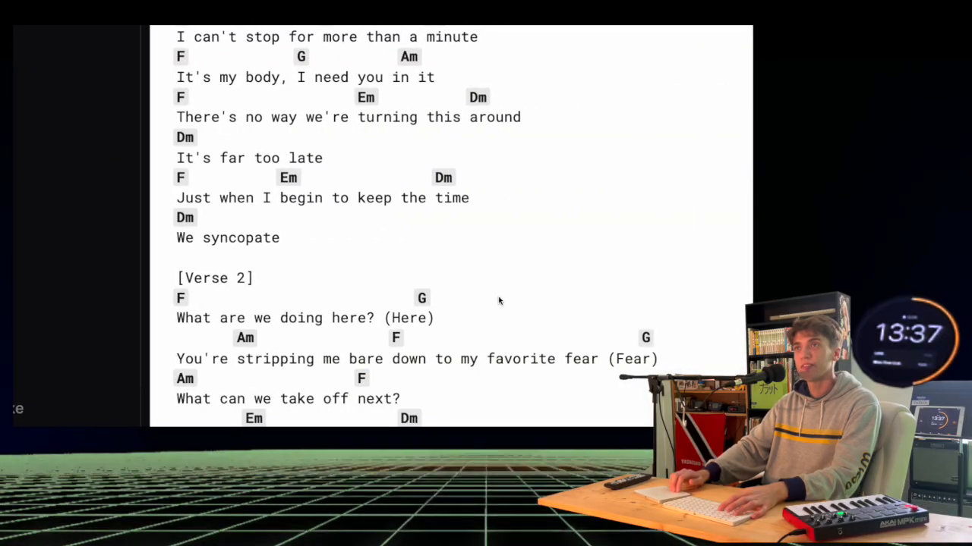
scroll(499, 301, "up", 5)
scroll(499, 300, "up", 10)
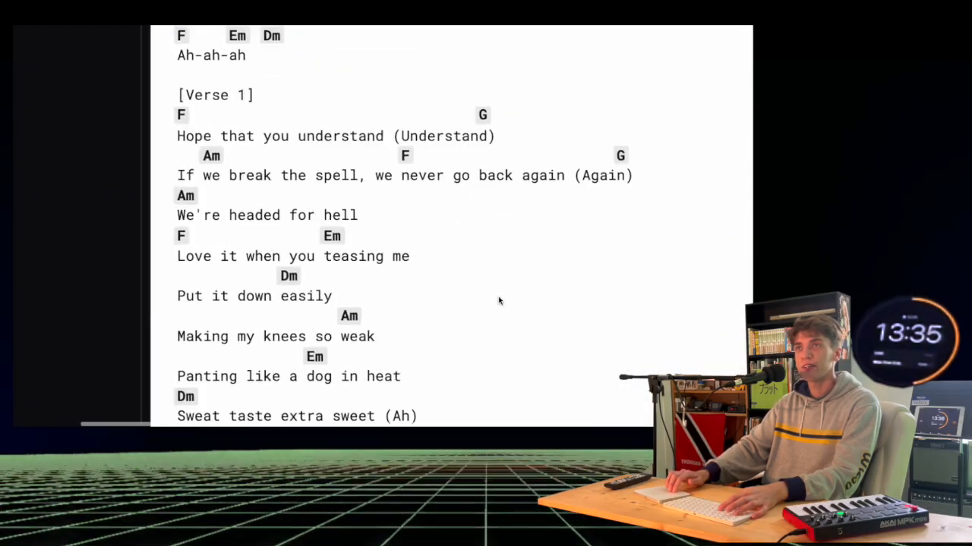
key("super+Tab")
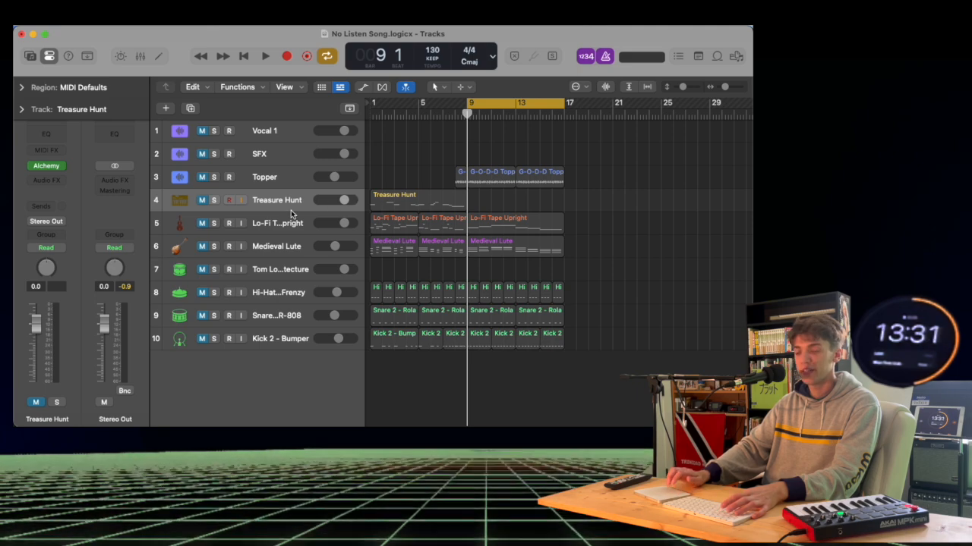
key("r")
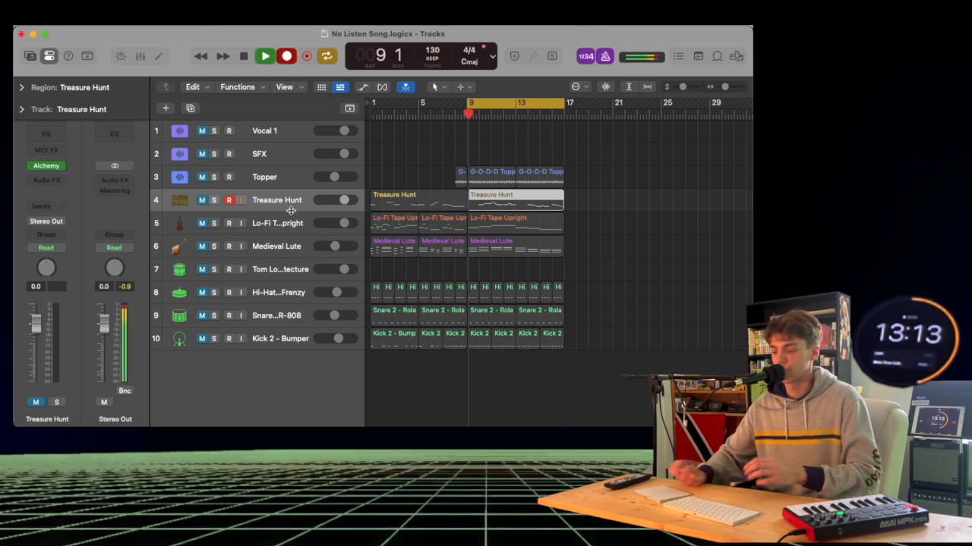
key("space")
Step: Select all notes of the bar 9 Treasure Hunt region in the Piano Roll and add an Arpeggiator to its track
double_click(506, 199)
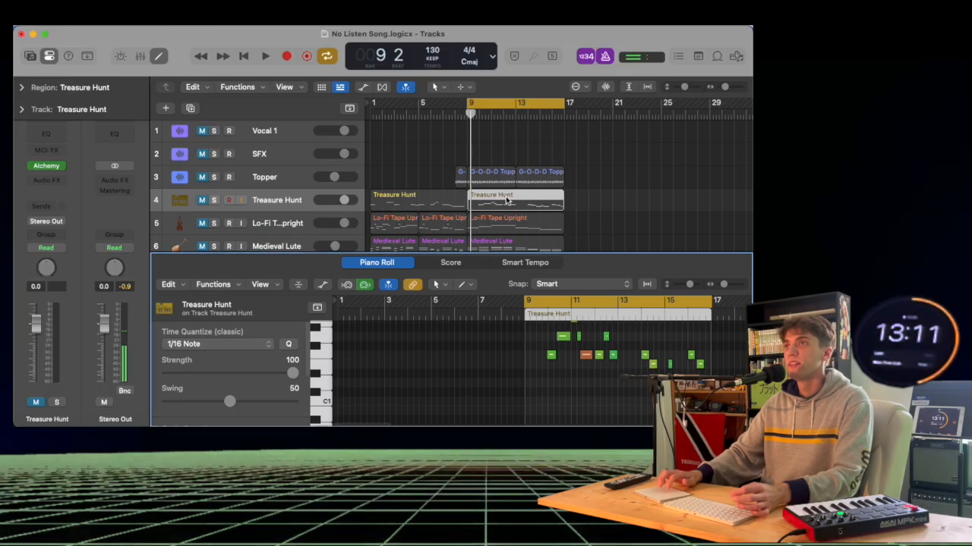
key("super+a")
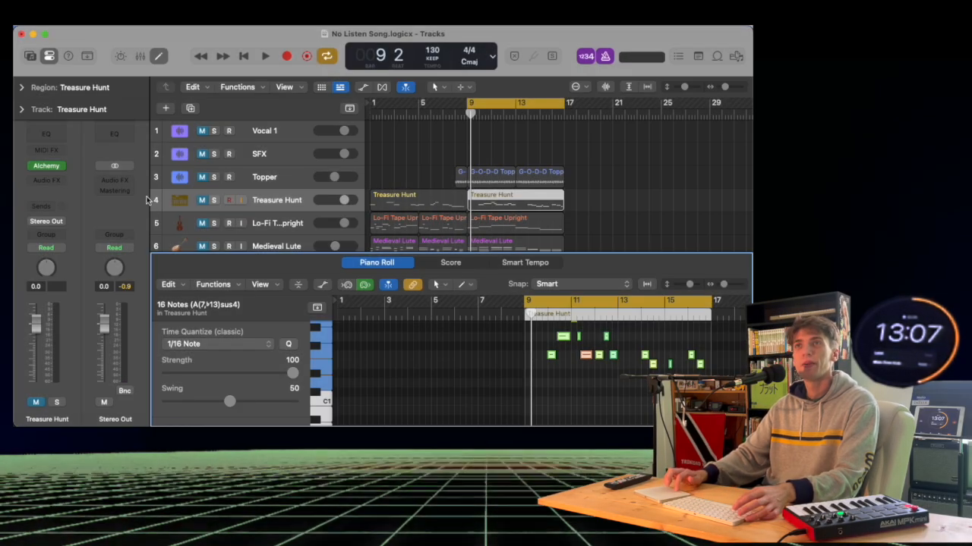
left_click(49, 150)
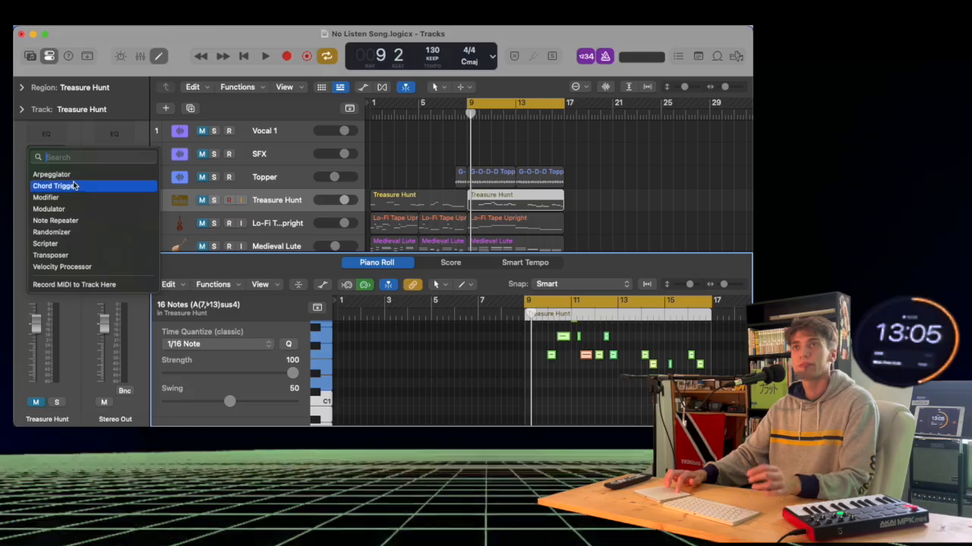
left_click(68, 174)
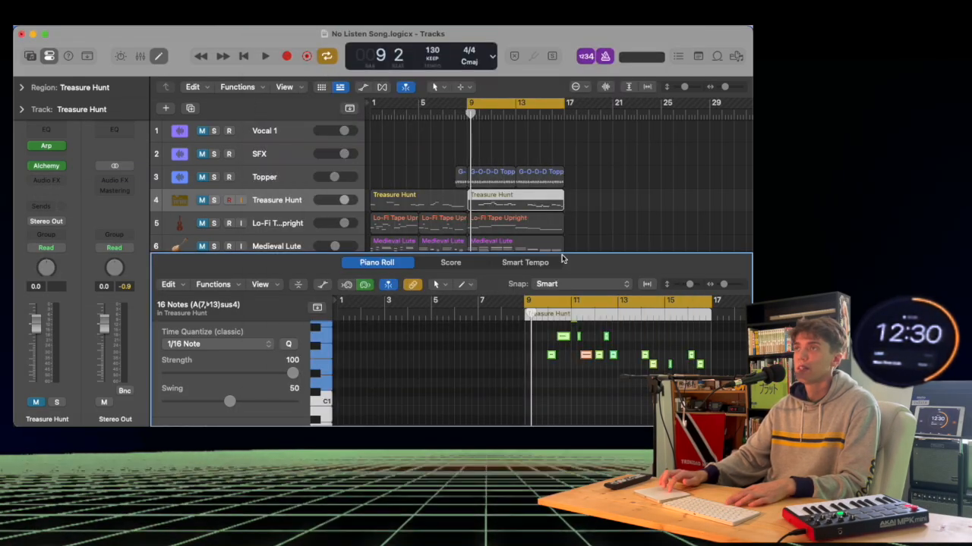
left_click_drag(564, 254, 583, 426)
Step: Copy all regions in bars 1 to 17 on every track so the copies start at bar 17
left_click_drag(620, 384, 368, 156)
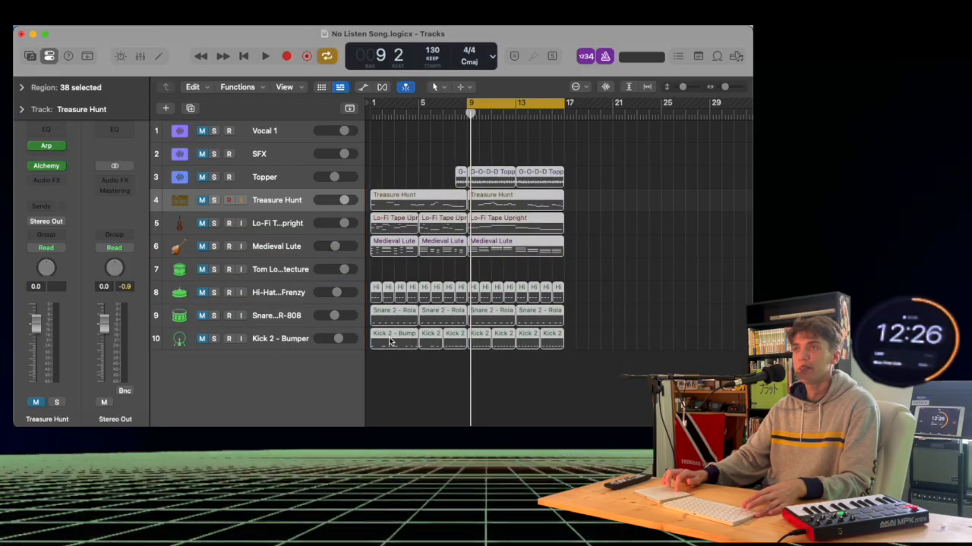
left_click_drag(389, 342, 587, 343)
left_click(583, 273)
scroll(583, 273, "right", 3)
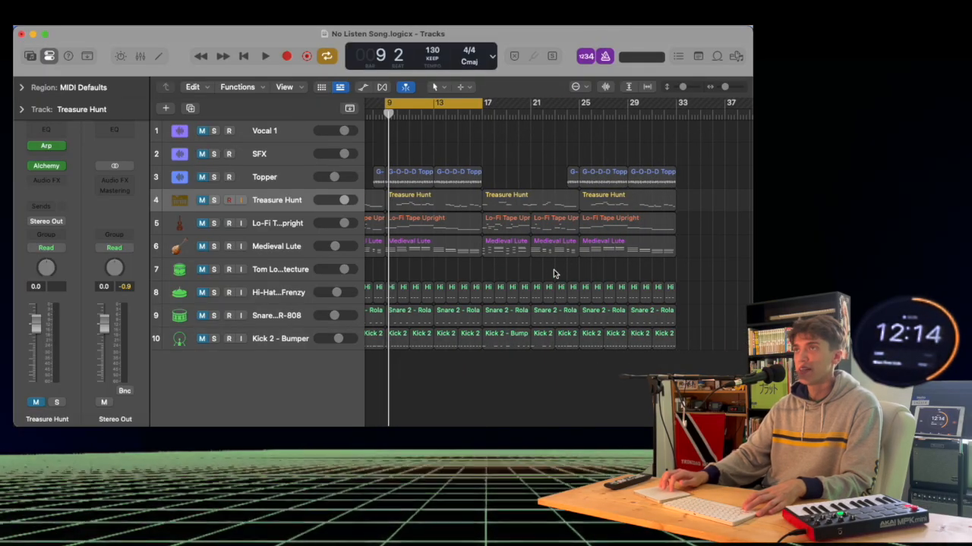
Step: Enable the low-cut band in the Medieval Lute track's Channel EQ and set its frequency to 258 Hz
left_click_drag(536, 265, 509, 257)
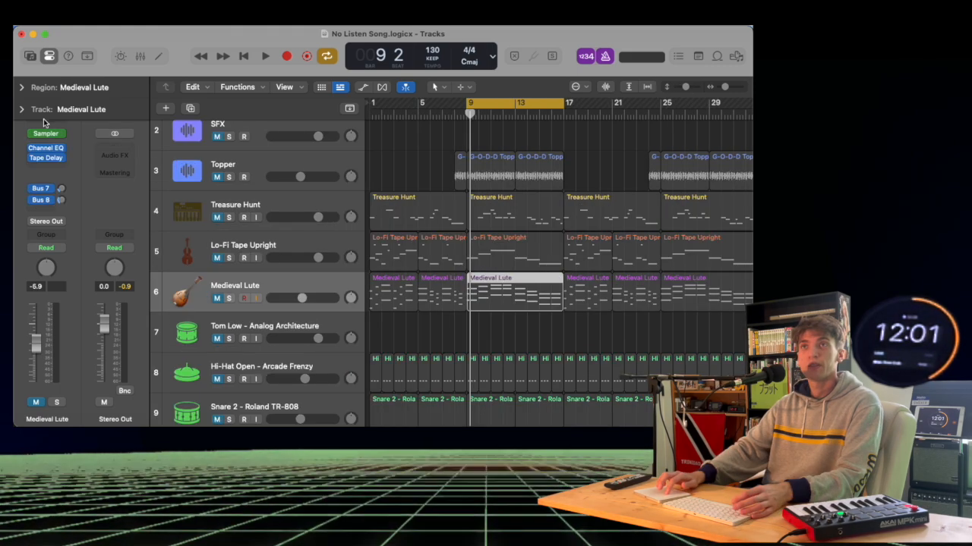
left_click(47, 150)
left_click(74, 96)
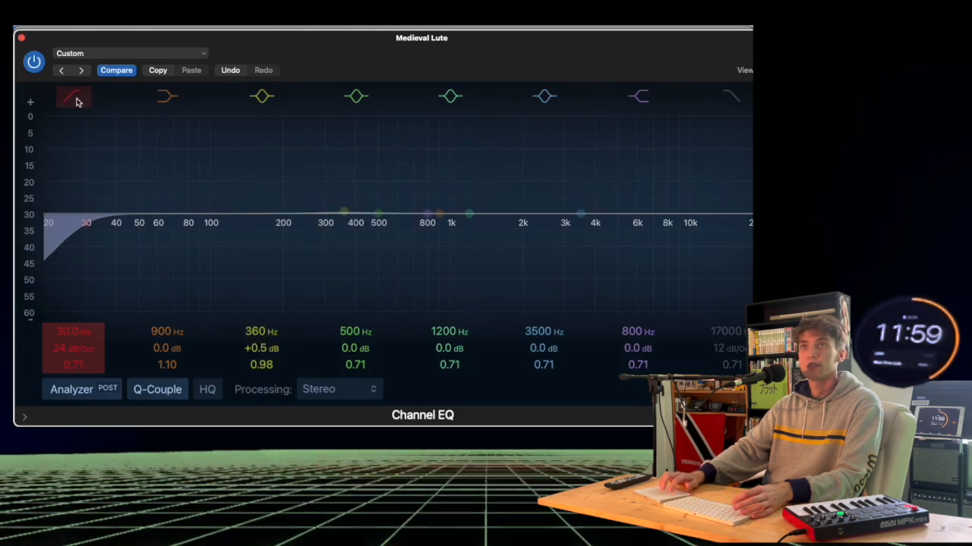
left_click_drag(67, 229, 204, 218)
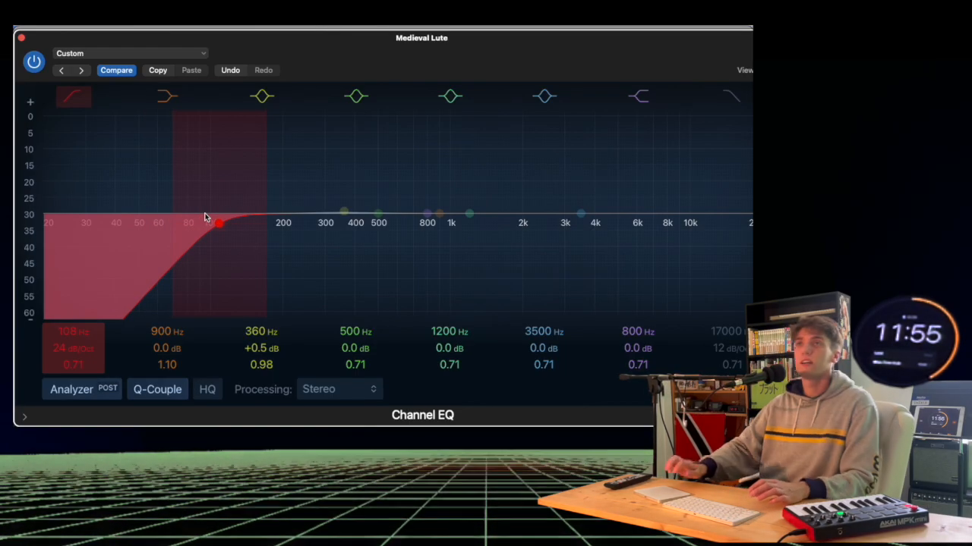
left_click_drag(234, 223, 325, 222)
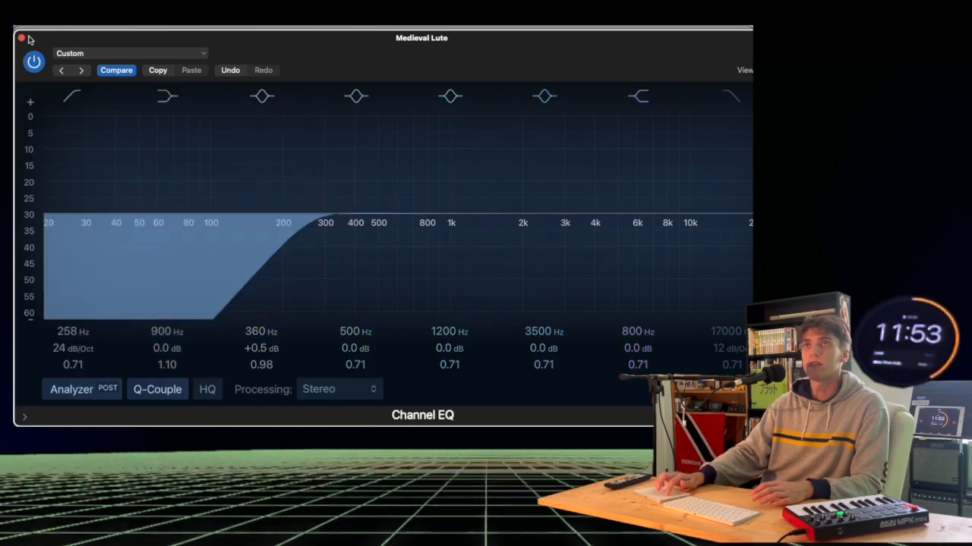
Step: Enable the high-cut band in the Medieval Lute's Channel EQ, set its frequency to 3840 Hz and close the plug-in
left_click(22, 38)
scroll(328, 286, "down", 2)
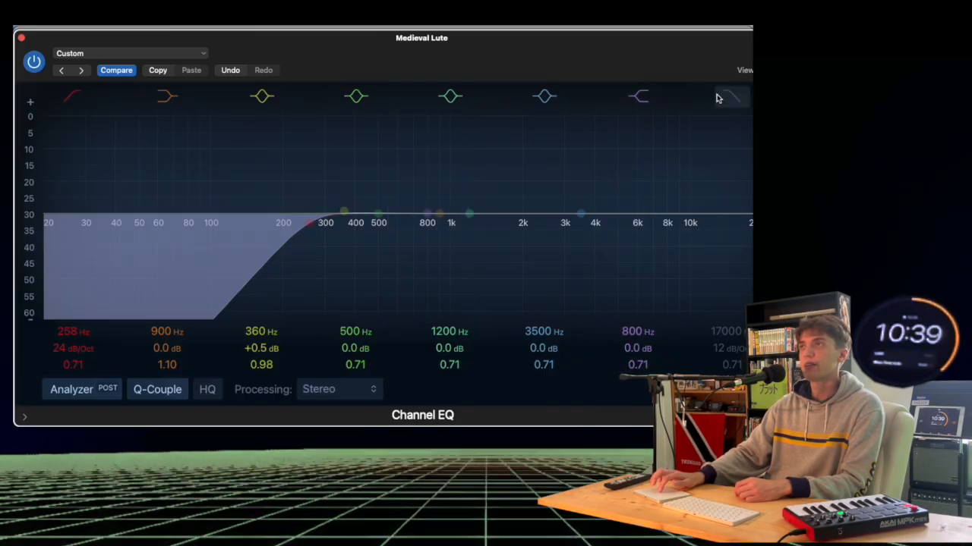
left_click_drag(726, 228, 583, 229)
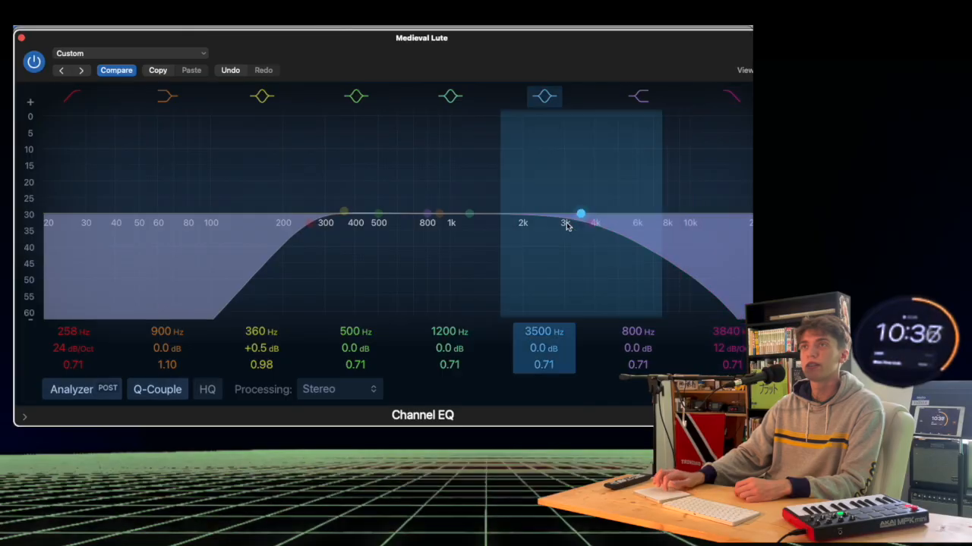
left_click(21, 37)
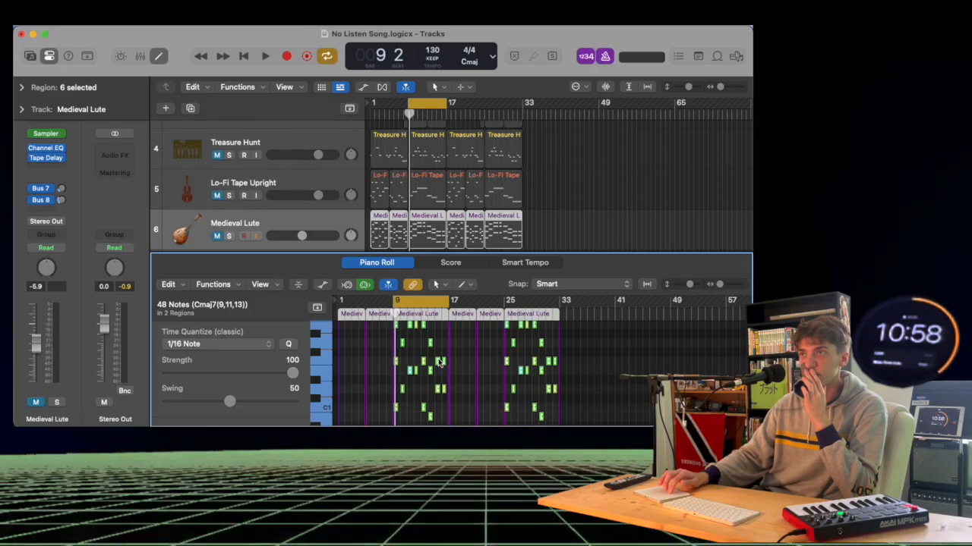
right_click(439, 362)
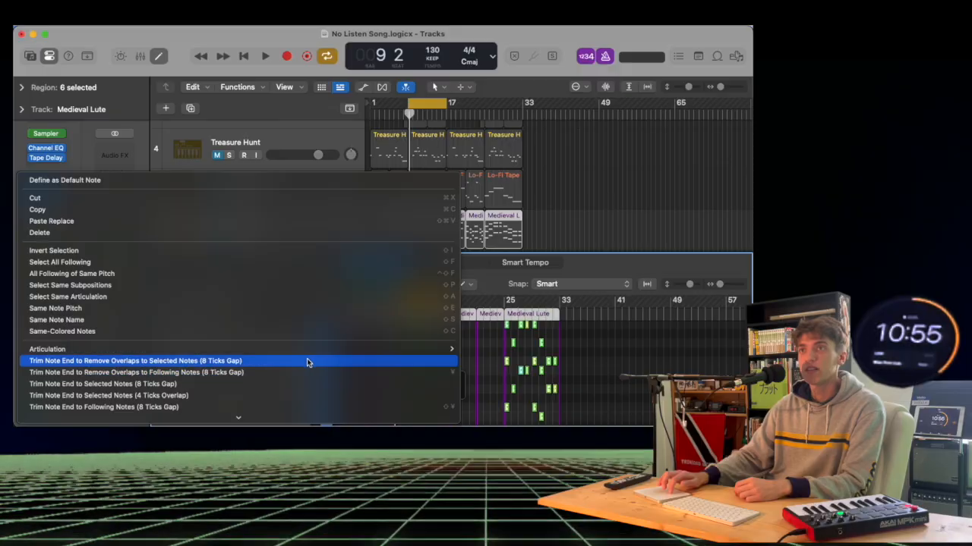
scroll(306, 388, "down", 5)
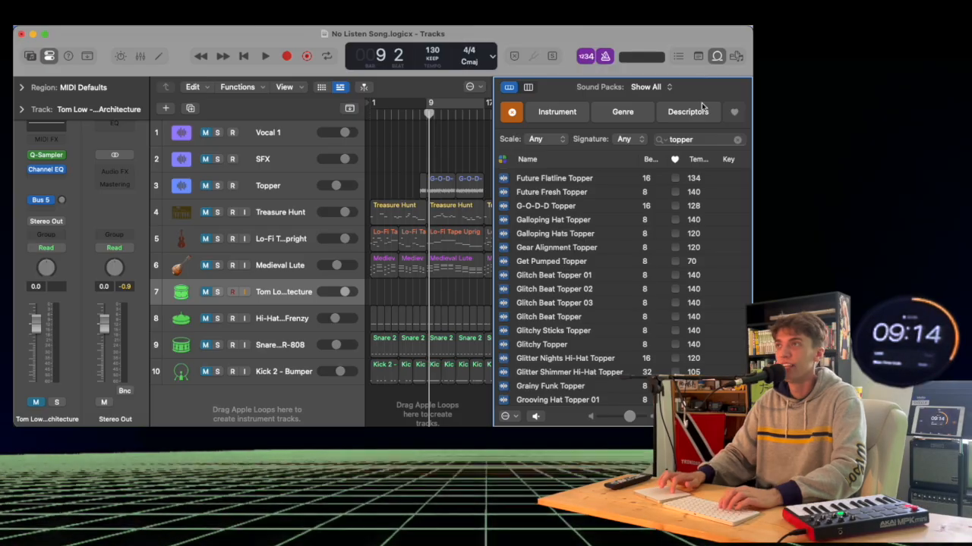
Step: Search the loops for "cartoon" and place Cartoon Accent 03 on the SFX track at bar 17
left_click(696, 140)
type("cartoo")
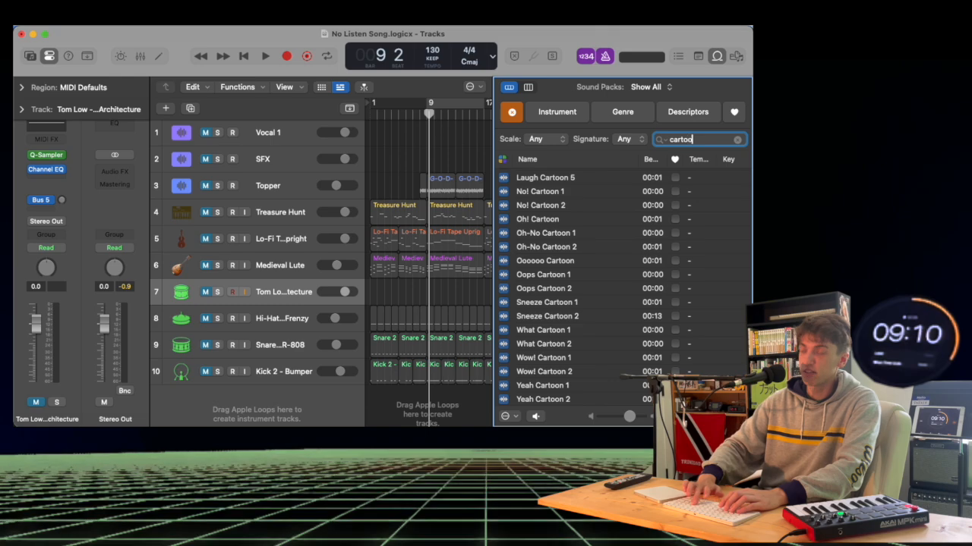
type("m")
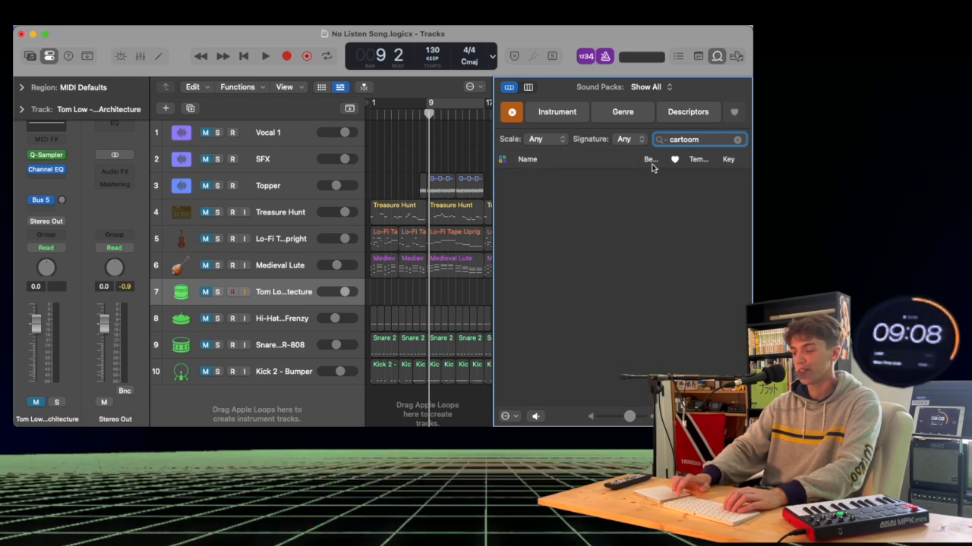
key("BackSpace")
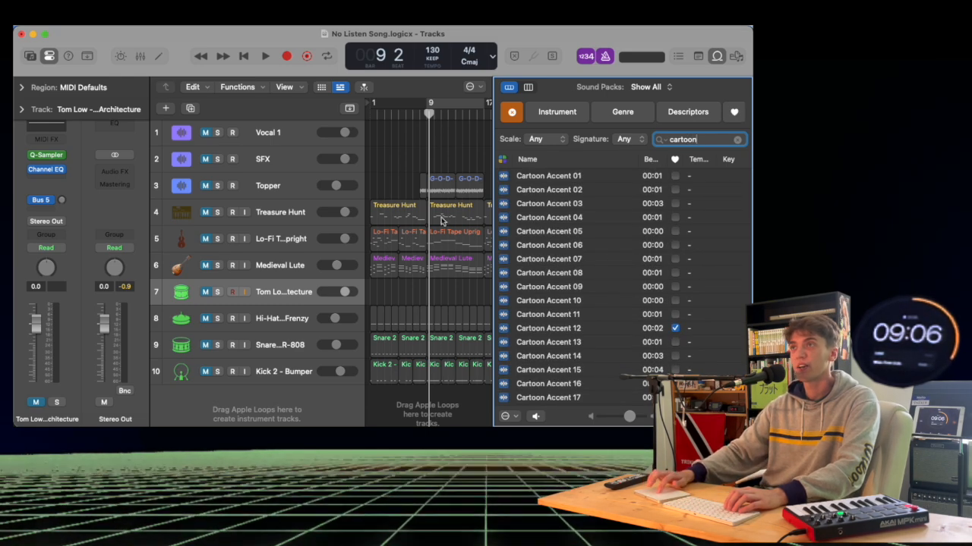
scroll(428, 210, "right", 5)
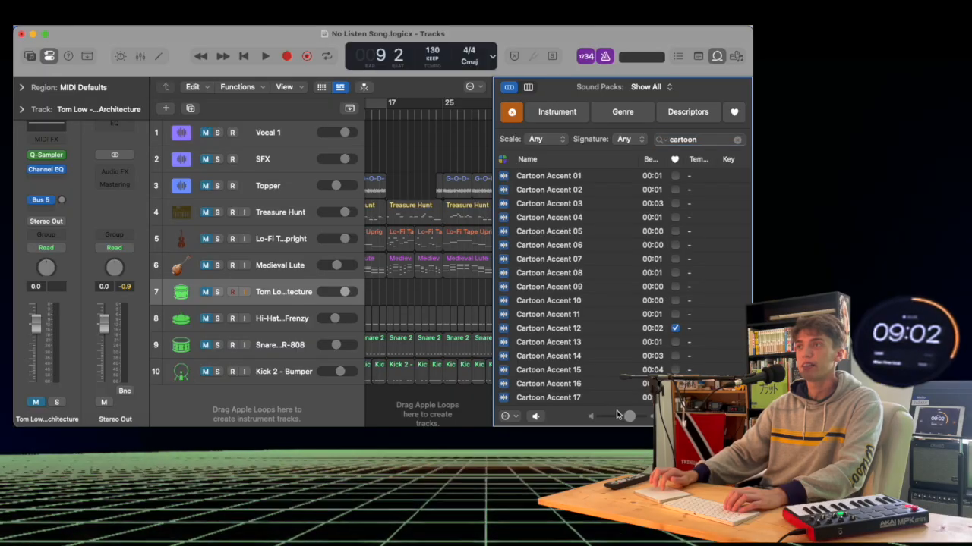
scroll(441, 243, "left", 2)
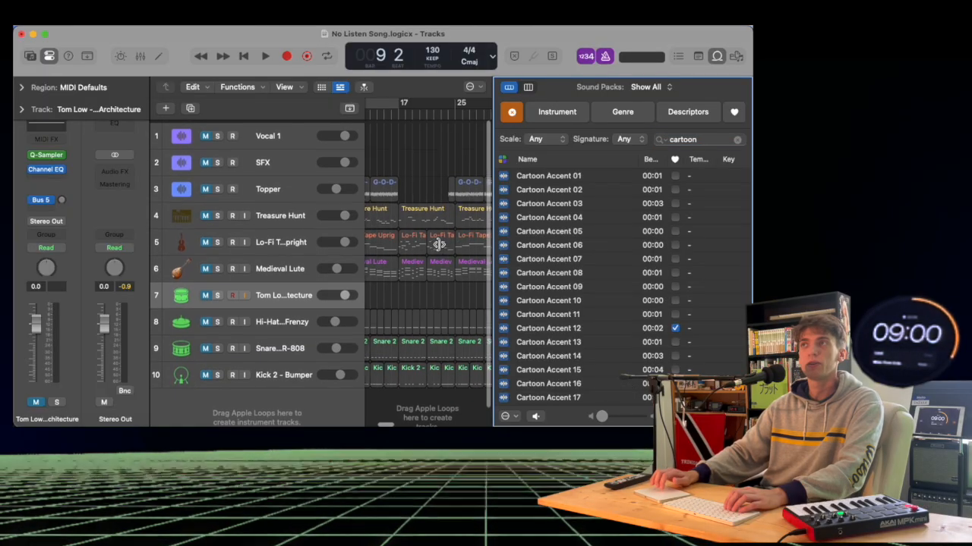
left_click(558, 199)
left_click_drag(560, 203, 409, 159)
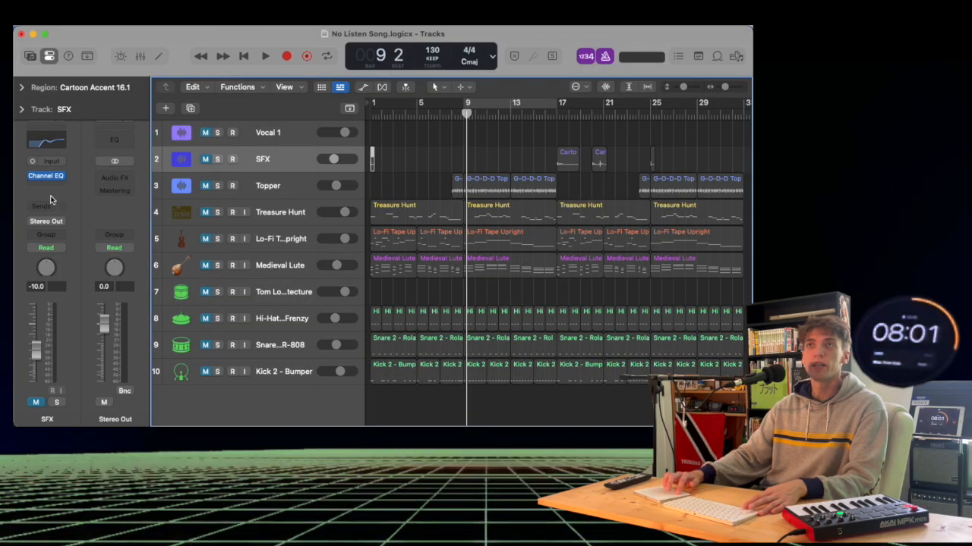
Step: Add a Tape Delay to the SFX track after its Channel EQ
left_click(47, 188)
mouse_move(54, 262)
mouse_move(205, 305)
left_click(246, 304)
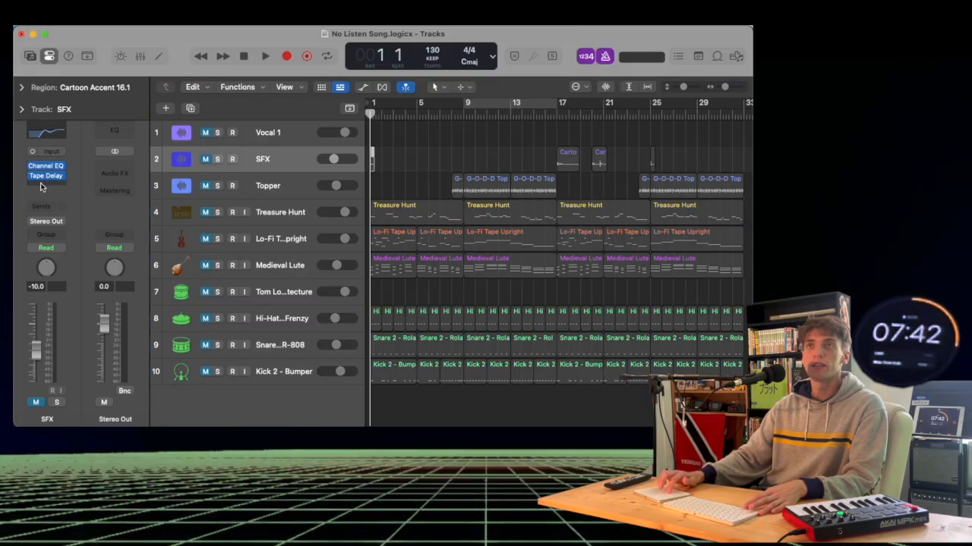
Step: Add a Mono->Stereo Tremolo to the SFX track after the Tape Delay
left_click(40, 187)
mouse_move(107, 304)
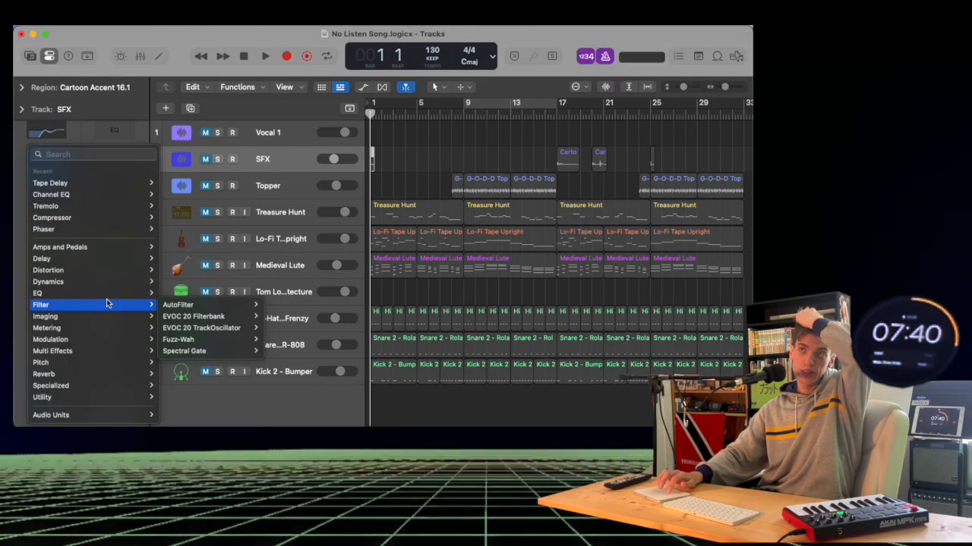
mouse_move(144, 340)
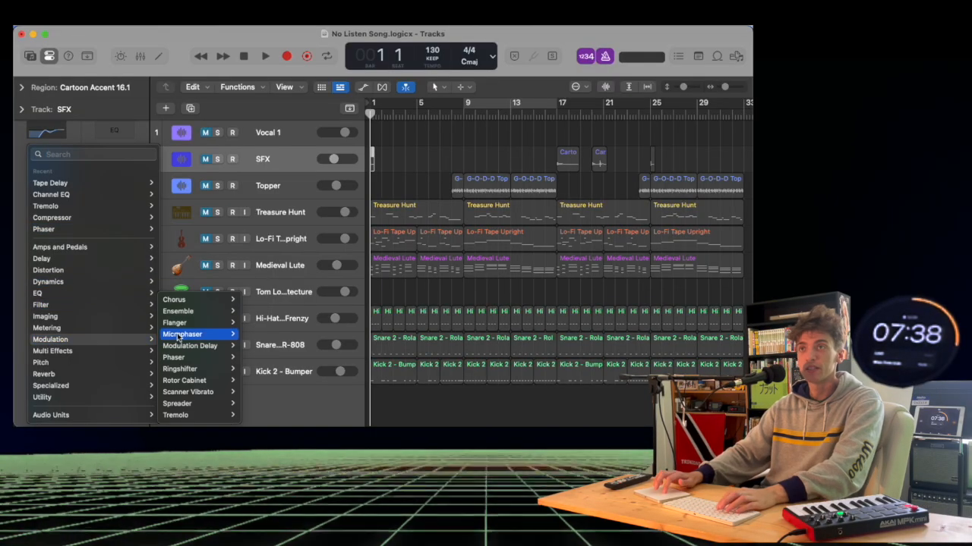
mouse_move(194, 414)
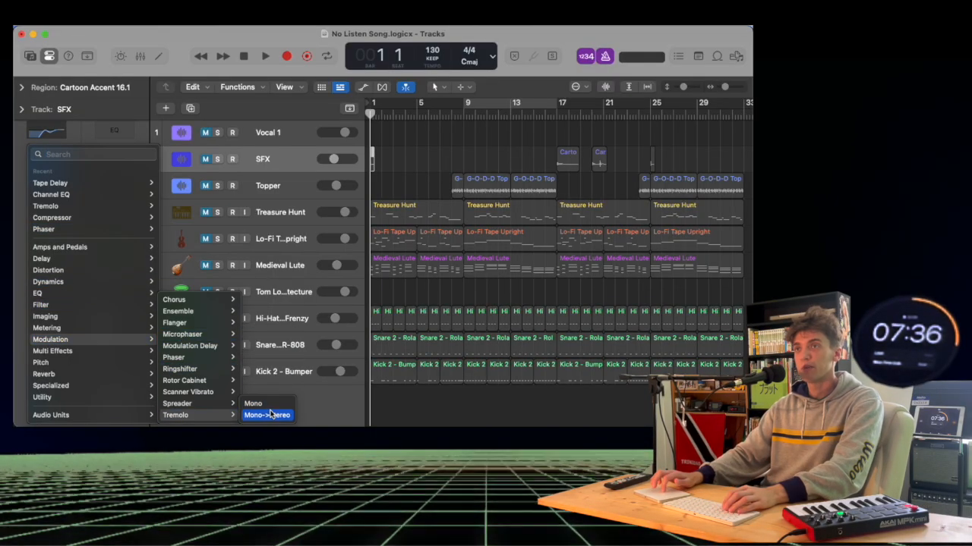
left_click(270, 415)
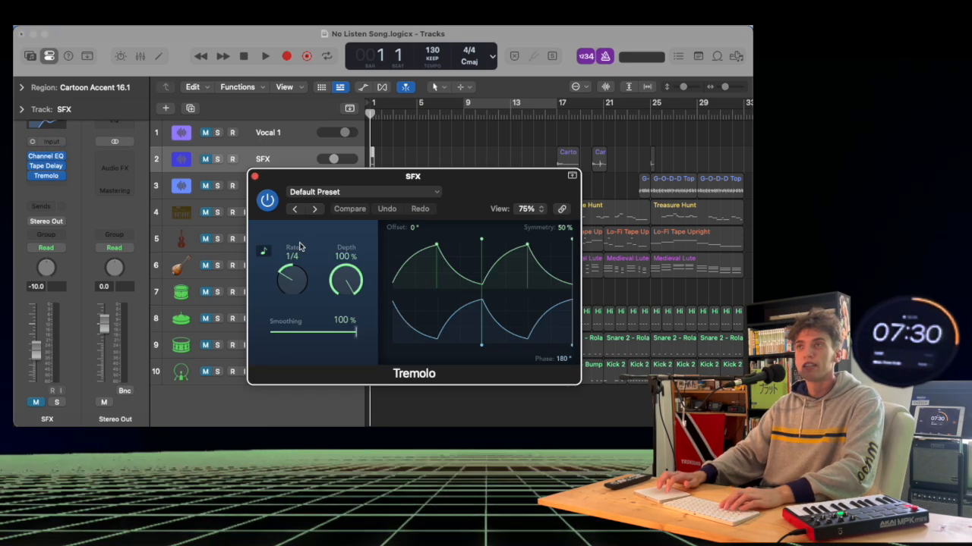
Step: Set the SFX Tremolo's rate to 4 Bars and its depth to 66 %, and close the plug-in
left_click_drag(308, 291, 288, 317)
left_click_drag(346, 283, 328, 338)
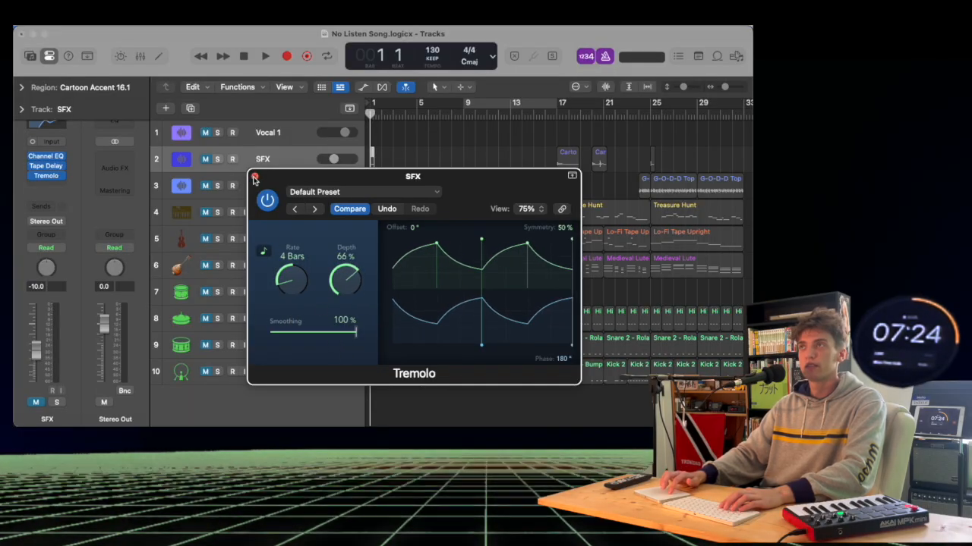
left_click(254, 176)
Step: Show track automation and choose Tape Delay Feedback as the automated parameter of the SFX track
key("a")
left_click(273, 186)
mouse_move(357, 297)
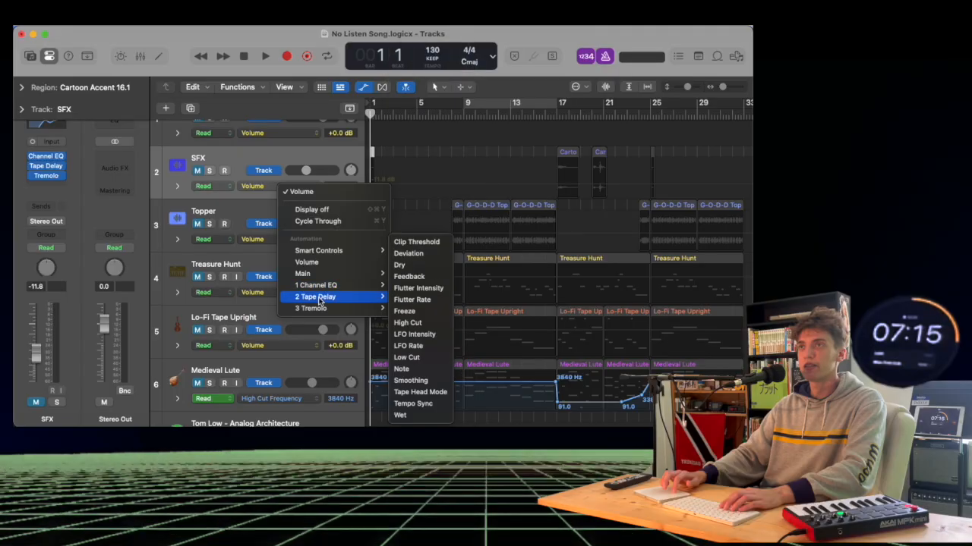
left_click(422, 278)
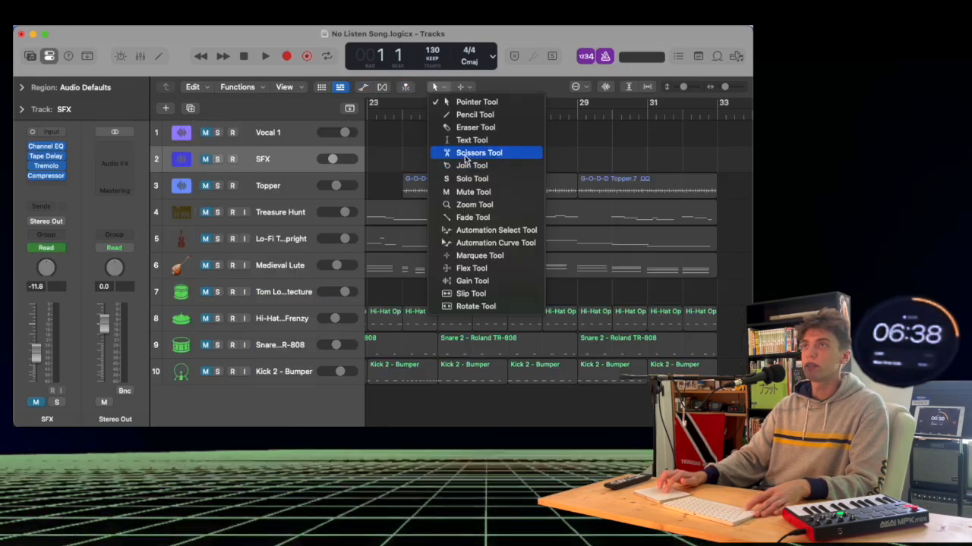
Step: Slice the G-O-D-D Topper region between bars 25 and 29 into short pieces with the Scissors tool
key("Escape")
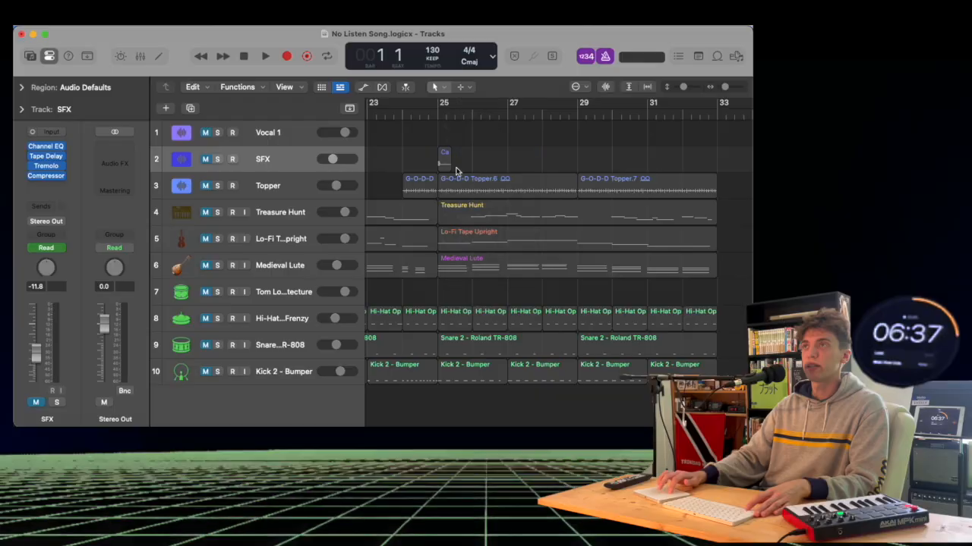
scroll(456, 170, "up", 4)
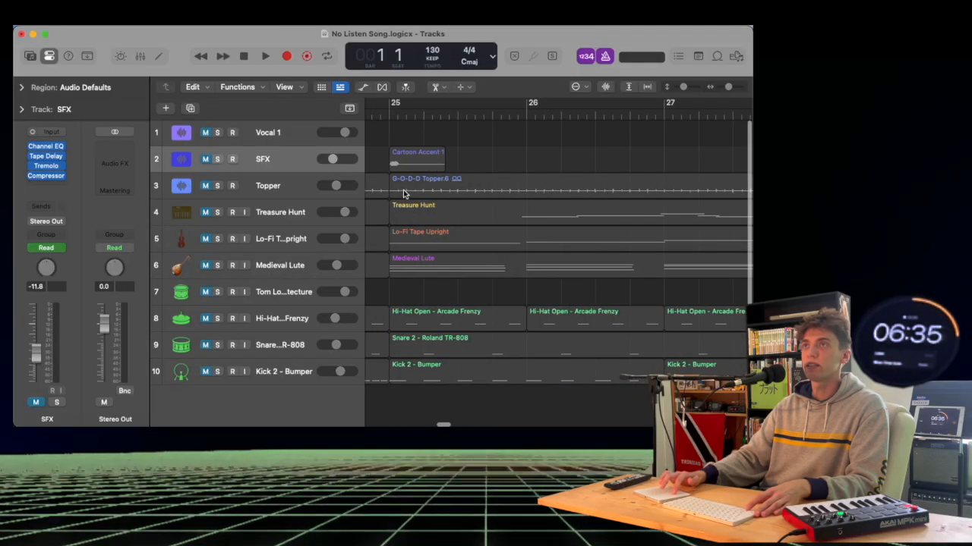
scroll(401, 191, "up", 3)
scroll(402, 191, "down", 1)
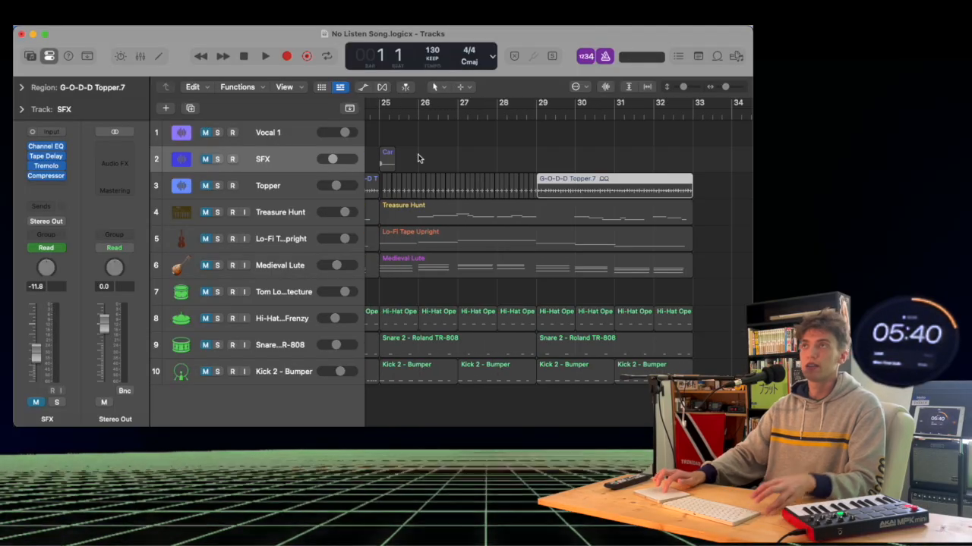
Step: Automate the SFX track's Tape Delay feedback to rise from 83 % just after bar 25 to 135 % near bar 33, and hide automation
scroll(437, 183, "left", 2)
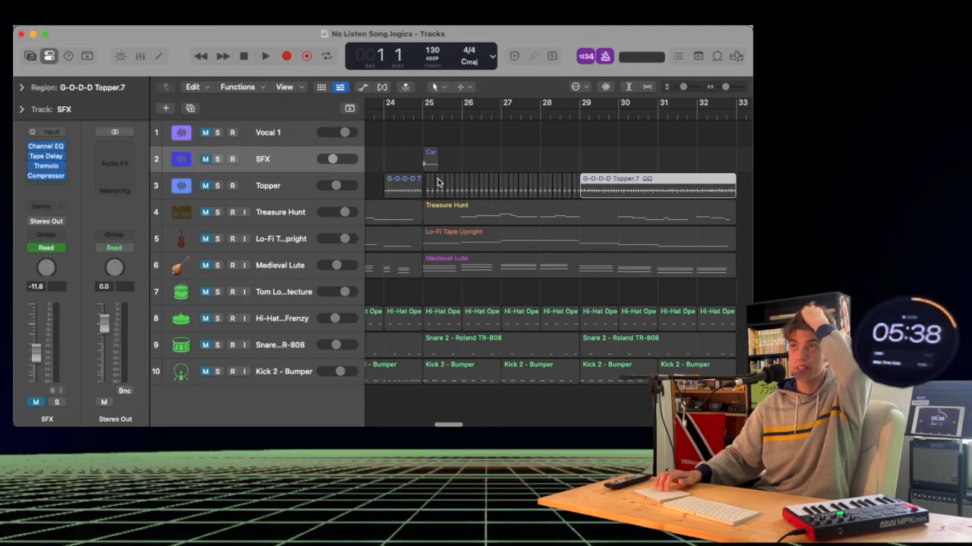
left_click(278, 194)
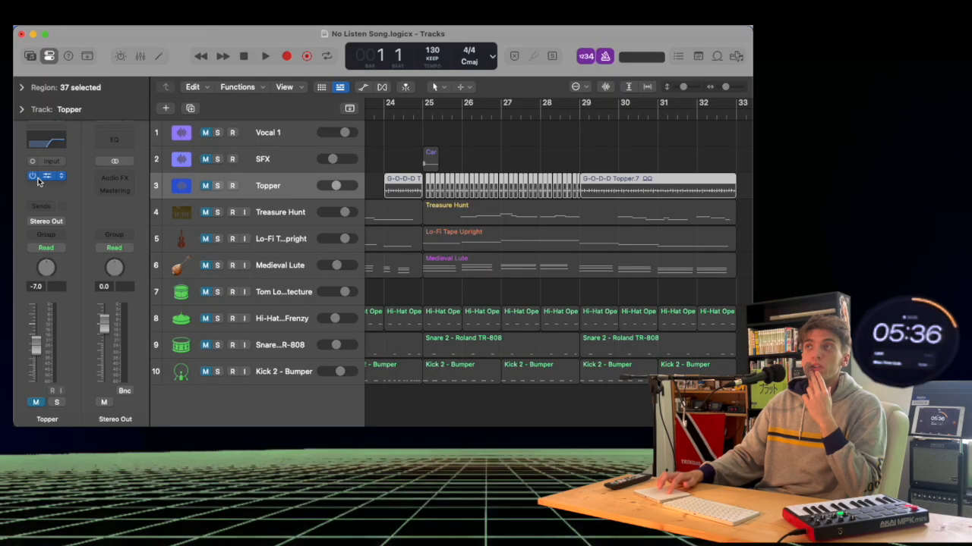
left_click(362, 87)
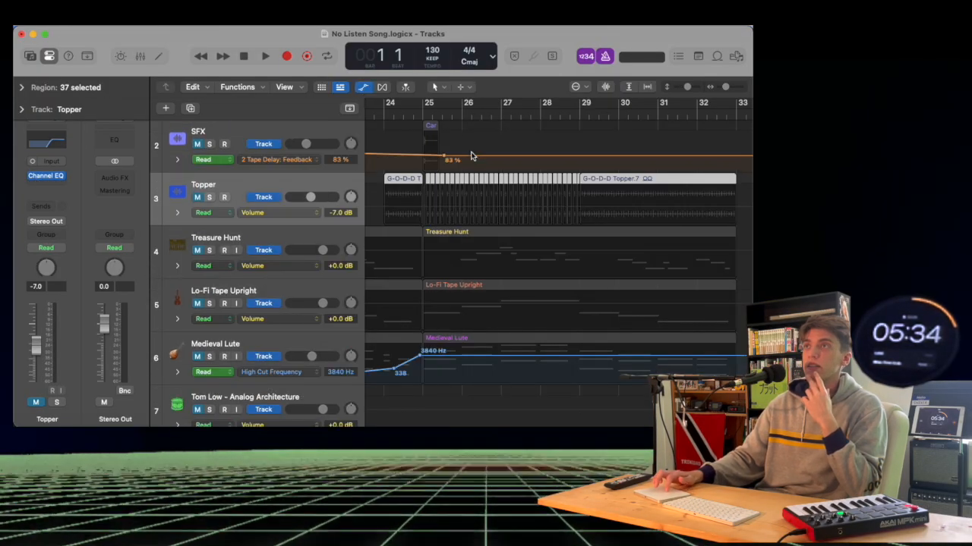
left_click(436, 155)
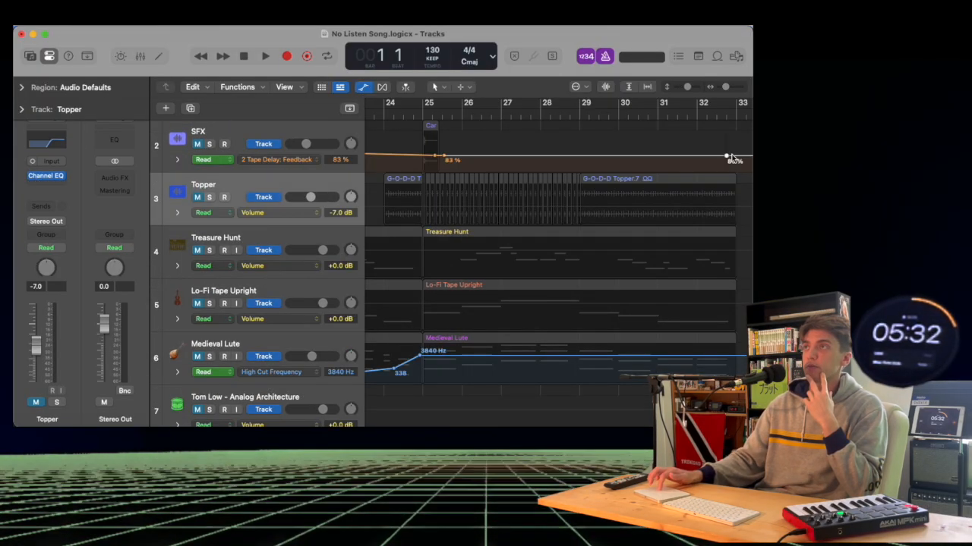
left_click_drag(736, 158, 734, 148)
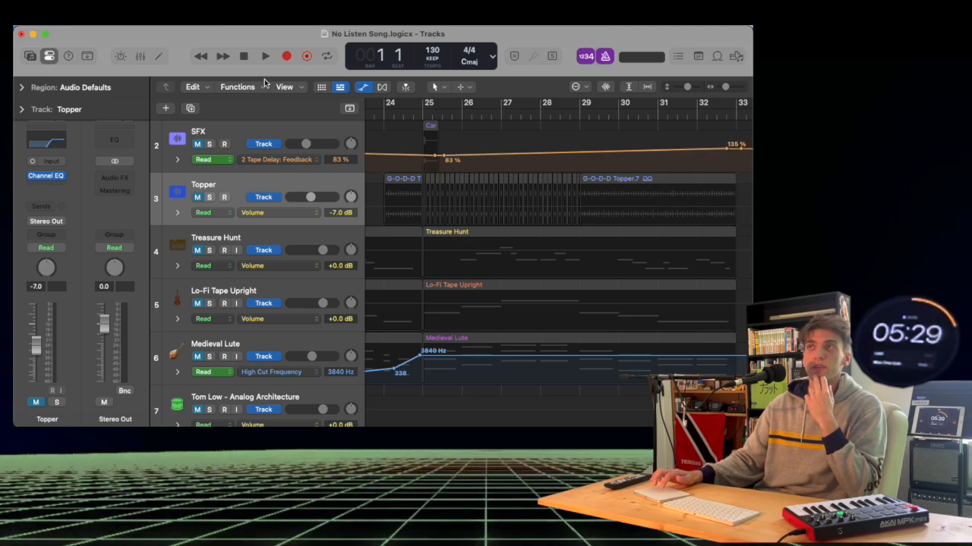
left_click(366, 88)
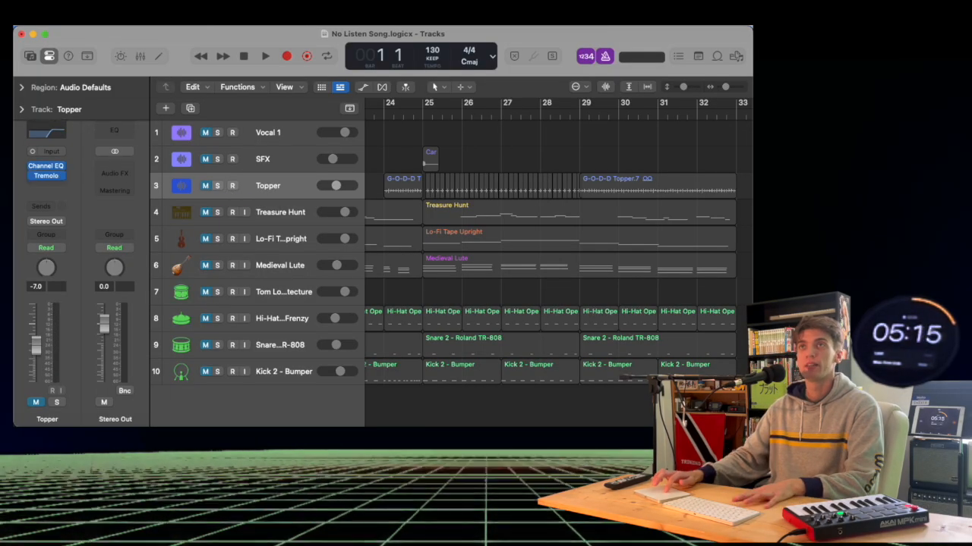
Step: Duplicate the Medieval Lute track and copy its regions between about bars 23 and 33 onto the new track
left_click(89, 15)
left_click(106, 113)
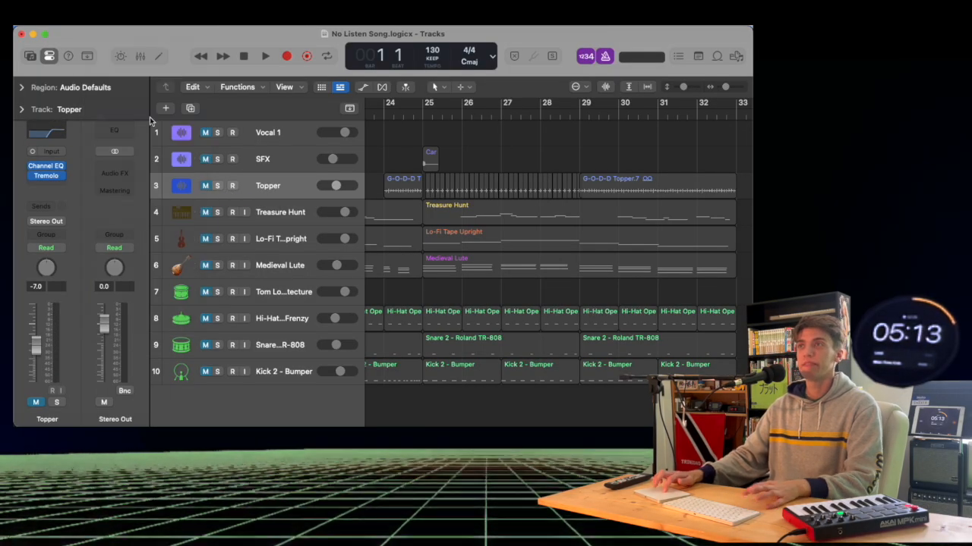
left_click(284, 267)
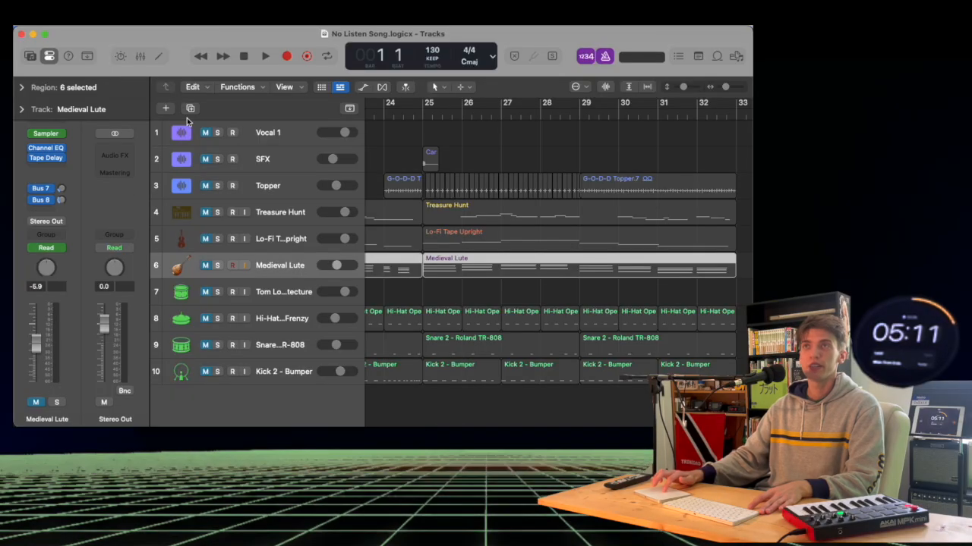
left_click(166, 110)
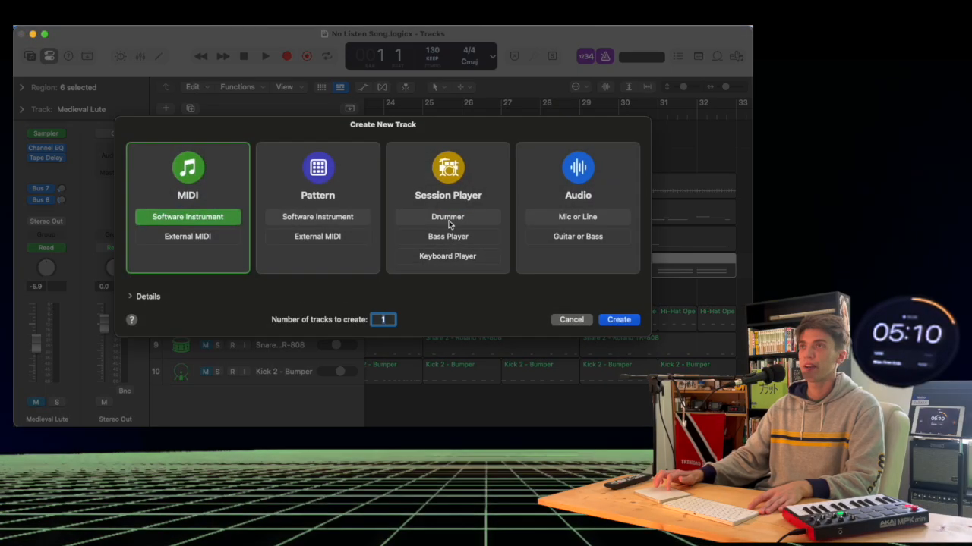
left_click(571, 320)
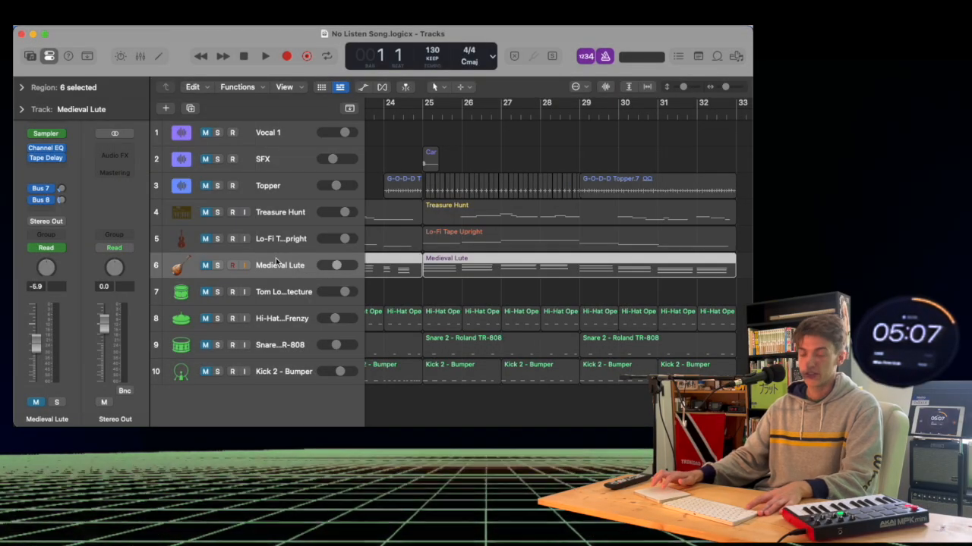
key("super+d")
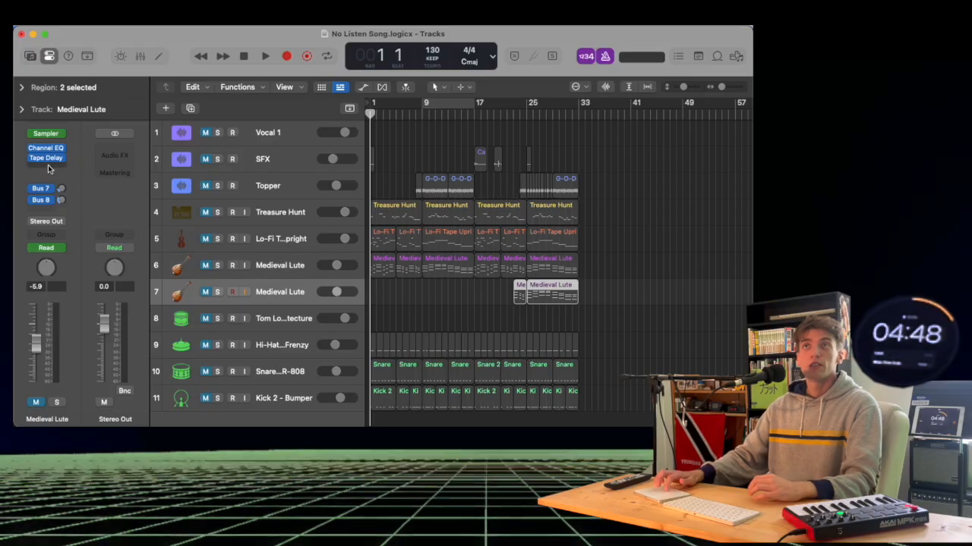
Step: Replace the duplicated Medieval Lute track's sound with the Data Streams Pad patch from the Synthesizer Pad sounds
left_click(29, 56)
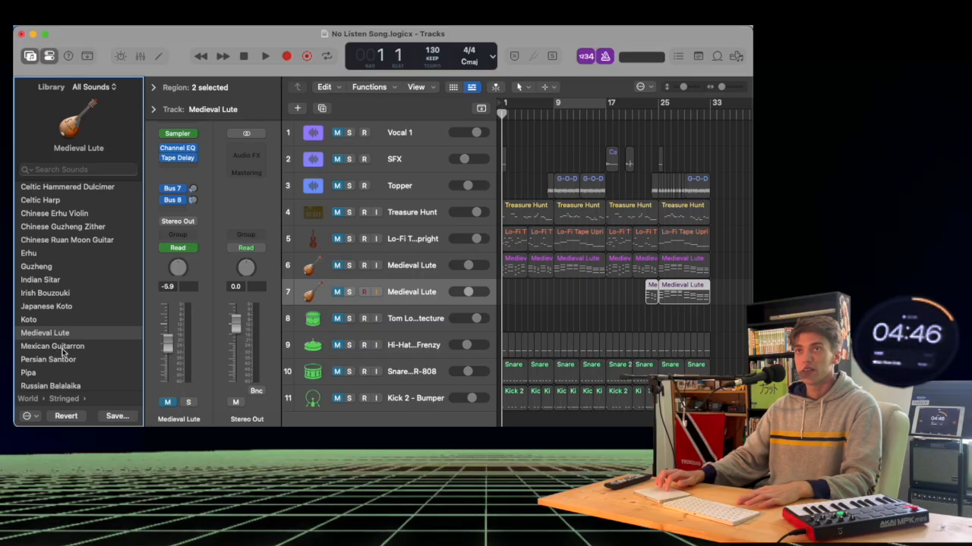
scroll(61, 303, "left", 3)
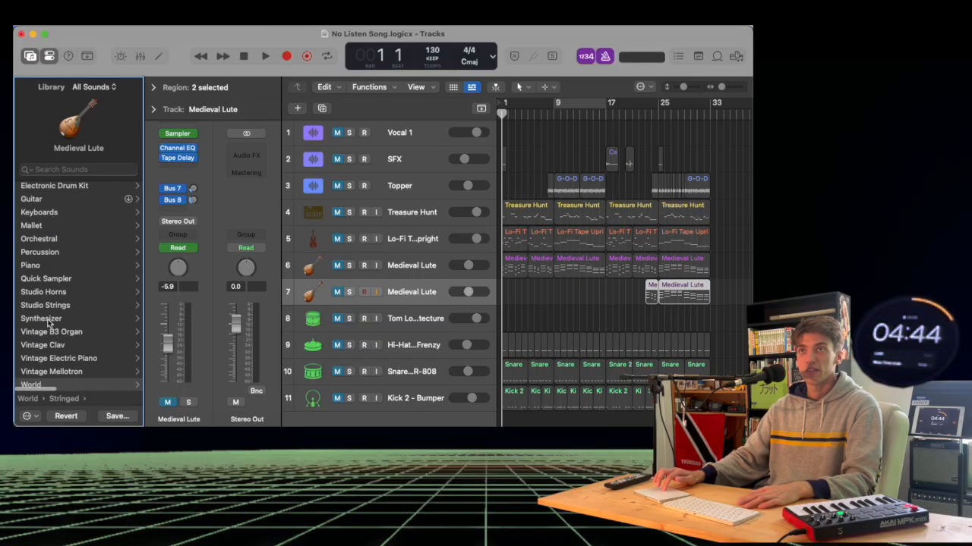
left_click(47, 319)
left_click(54, 292)
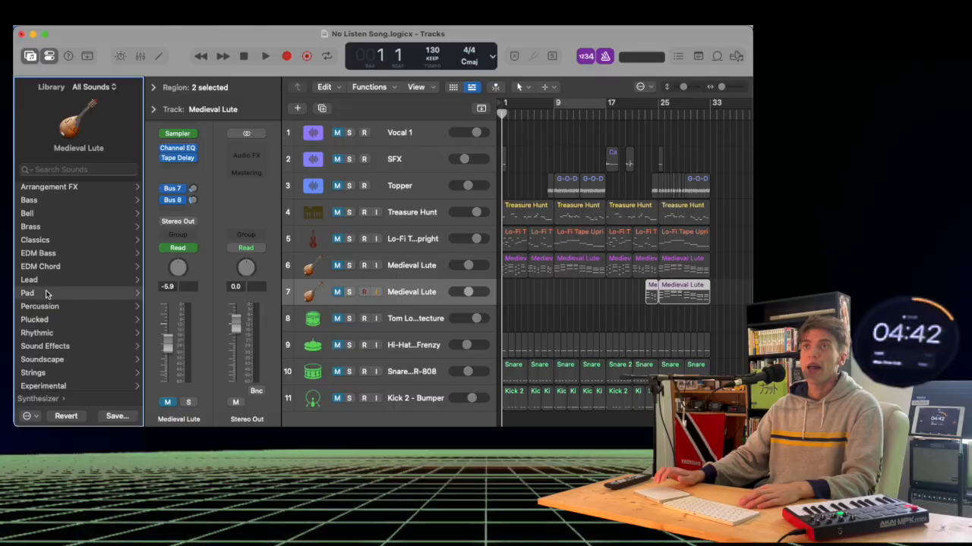
scroll(66, 336, "down", 1)
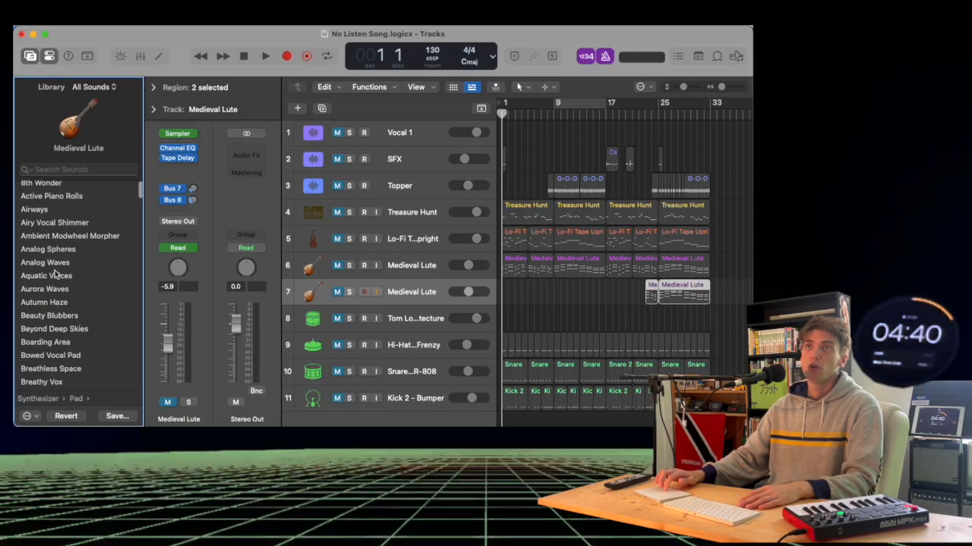
scroll(65, 334, "down", 10)
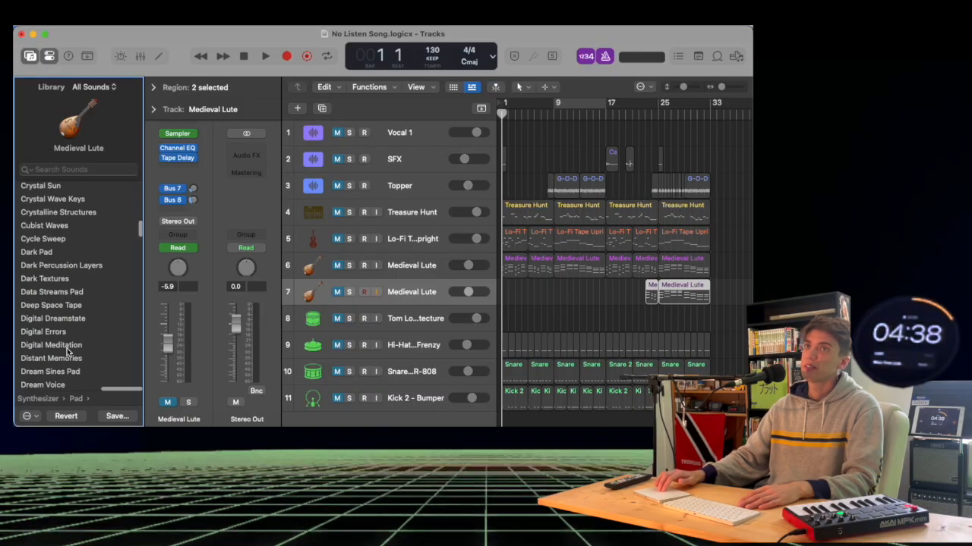
left_click(63, 291)
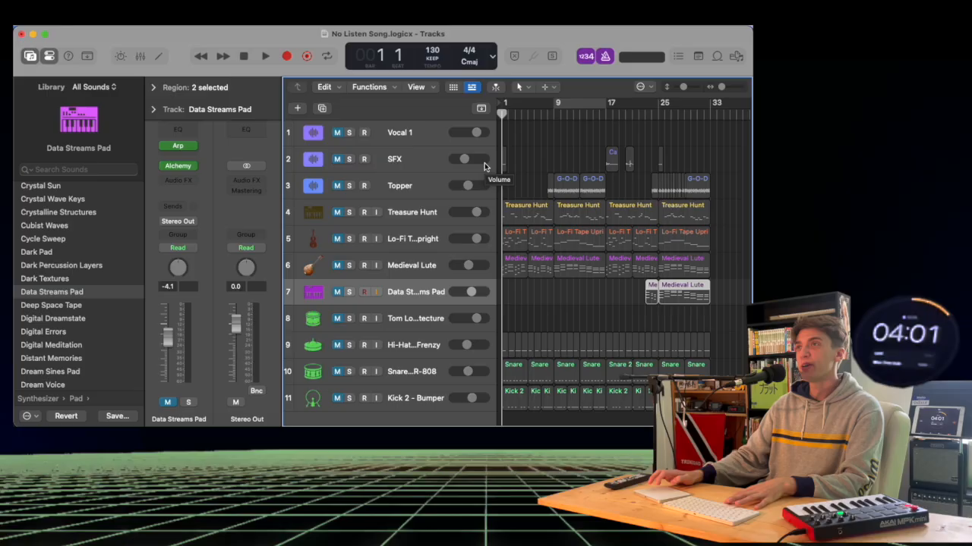
Step: Save the No Listen Song project
scroll(559, 144, "left", 1)
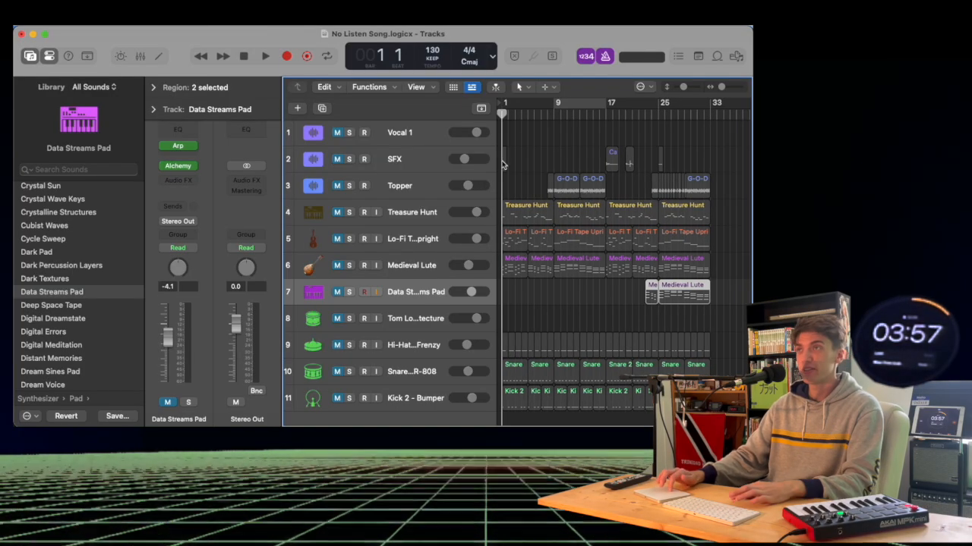
left_click(91, 17)
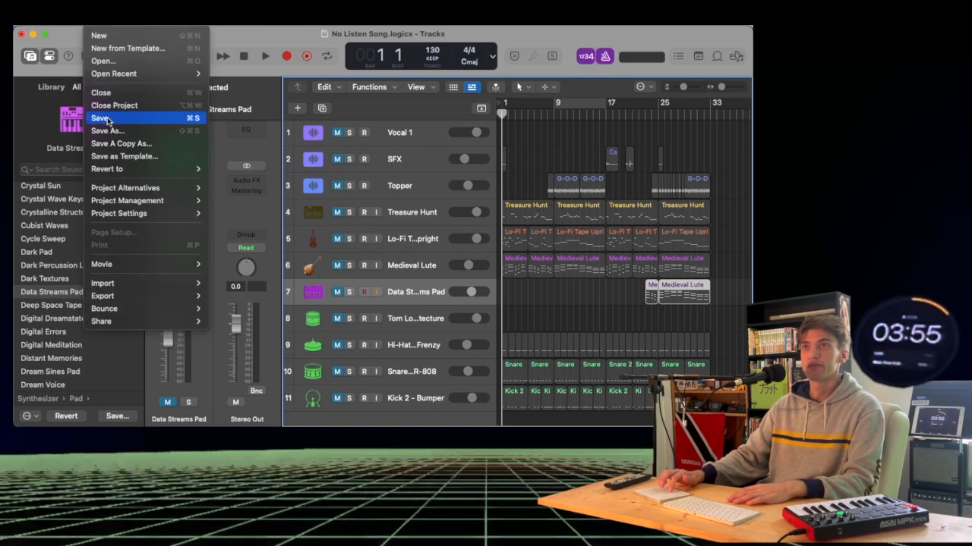
left_click(112, 117)
Step: Place the playhead at bar 24 and duplicate the SFX track together with its regions
left_click(650, 113)
left_click_drag(649, 114, 653, 113)
scroll(654, 113, "up", 10)
scroll(655, 112, "right", 4)
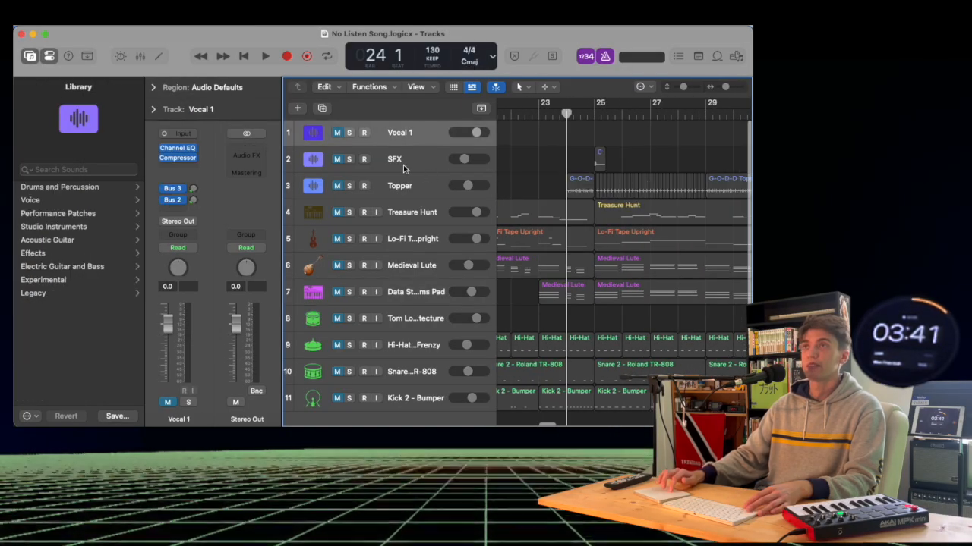
left_click(400, 165)
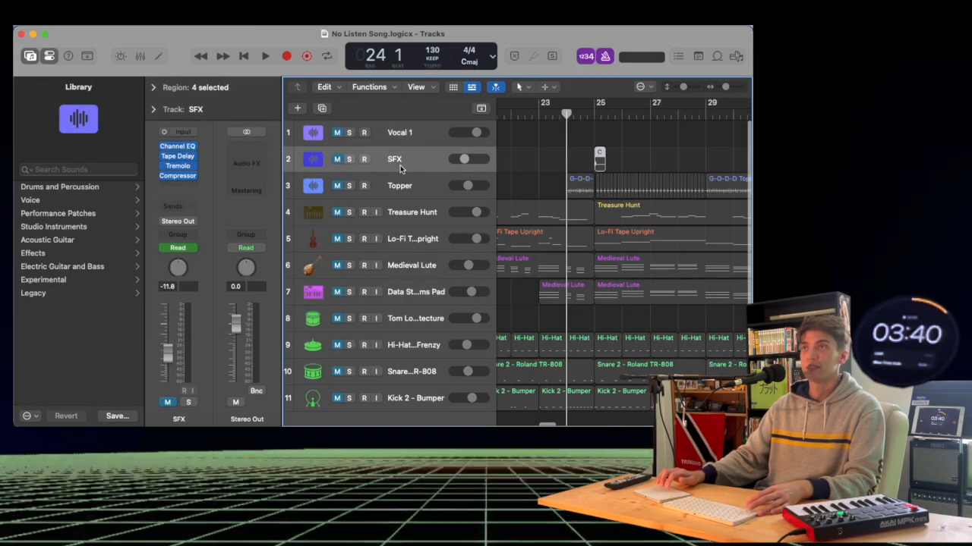
key("super+d")
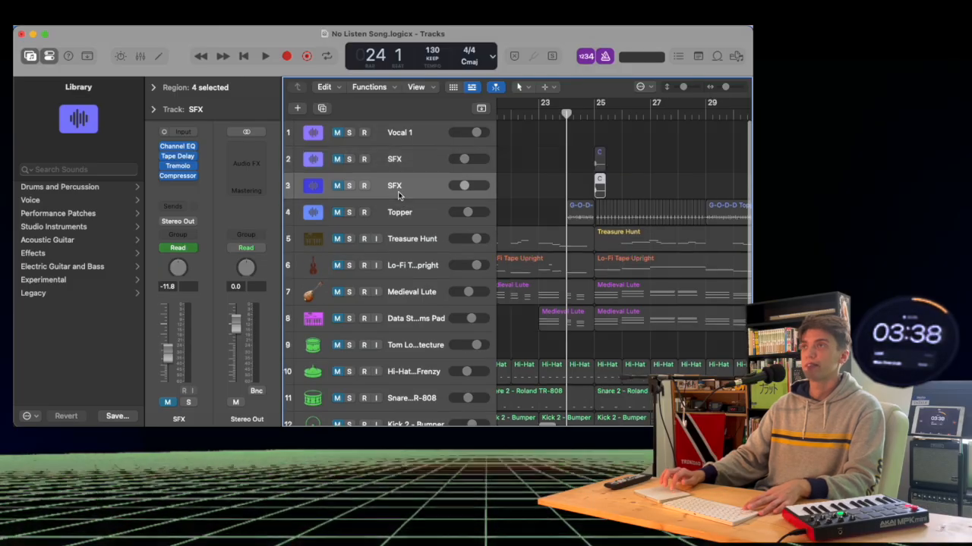
Step: Find the Neon Metropolis Beat 01 drum loop and add it to the second SFX track at bar 25
scroll(558, 232, "down", 5)
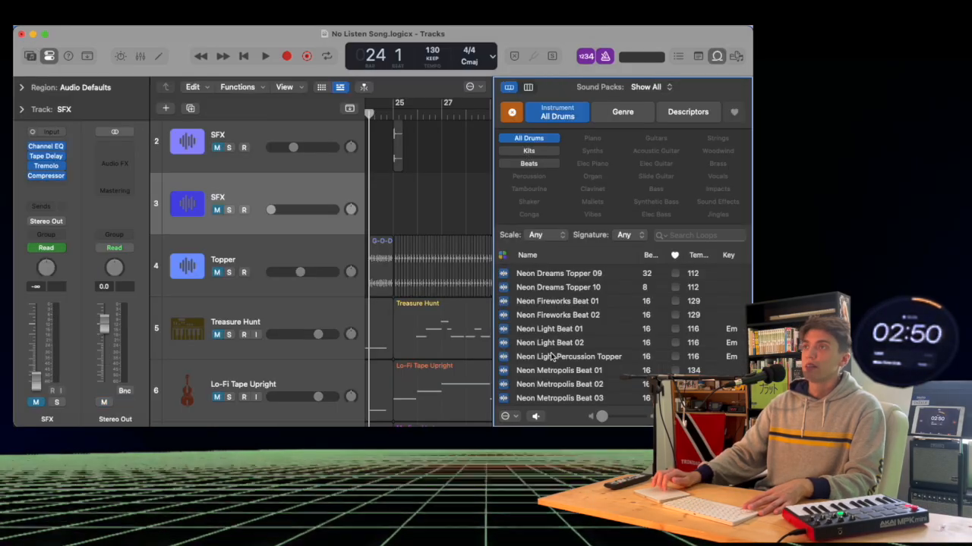
scroll(552, 357, "down", 1)
left_click_drag(552, 354, 392, 220)
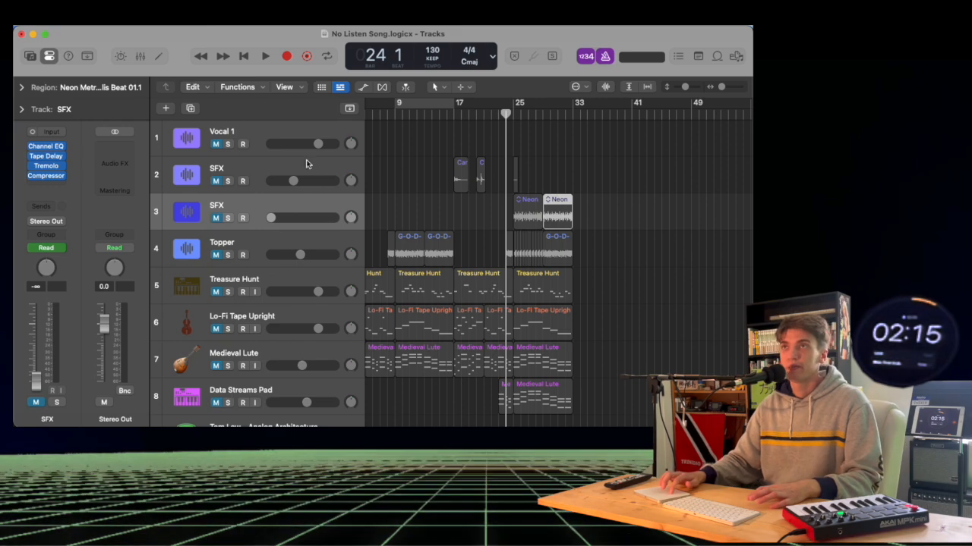
Step: Rename the Vocal 1 track as Riser and place the Flow Snare Riser 02 loop on it from about bar 10 to bar 18
double_click(228, 132)
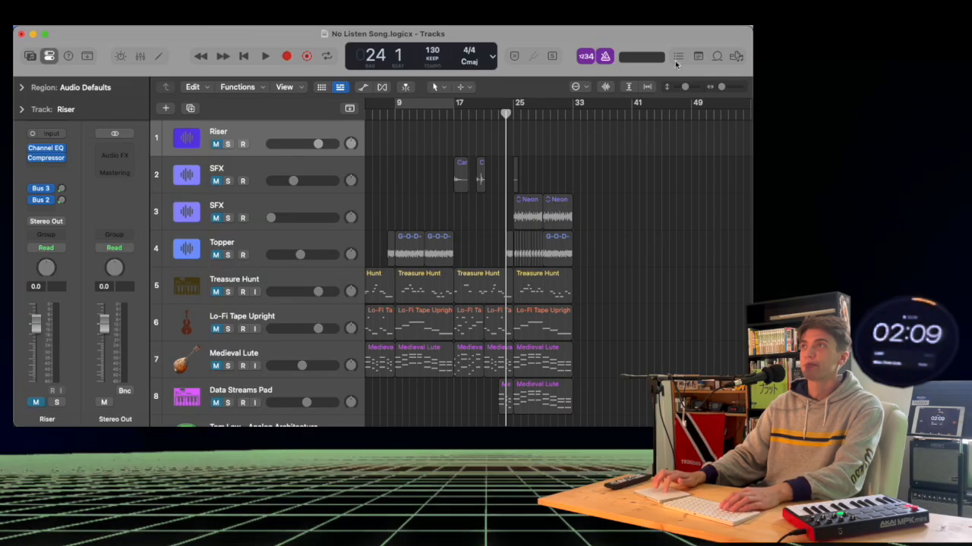
left_click(720, 58)
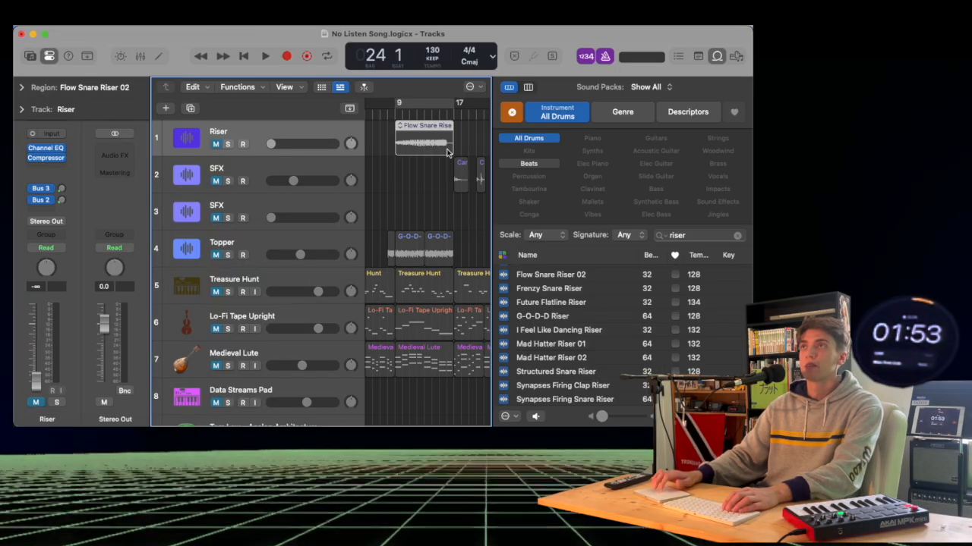
scroll(448, 154, "up", 5)
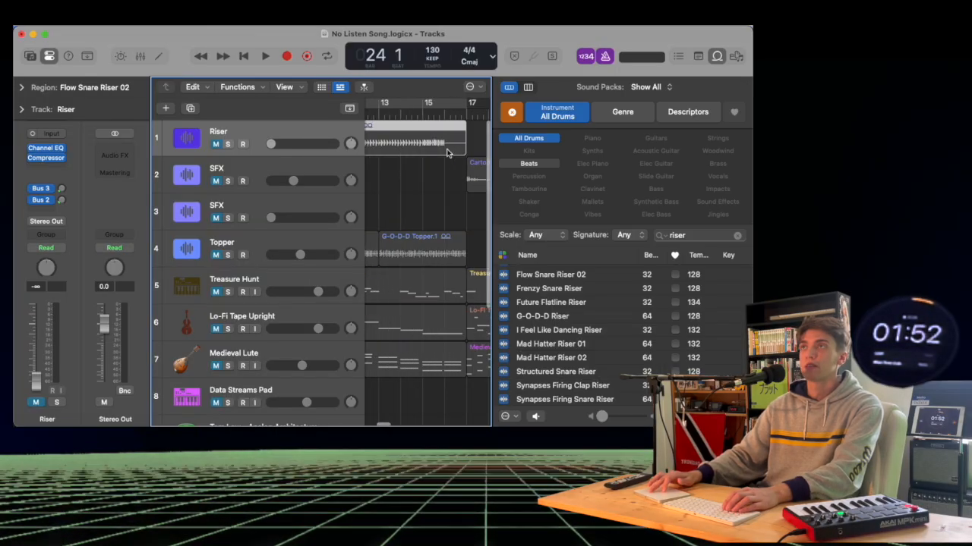
left_click_drag(429, 146, 454, 153)
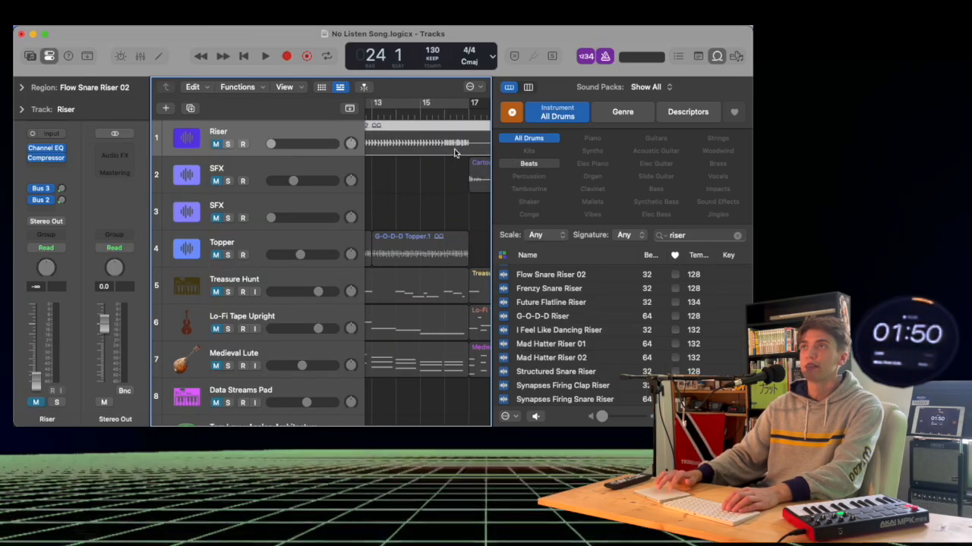
Step: Use the Fade tool to give Flow Snare Riser 02 a long fade-in, and fade in the short G-O-D-D Topper piece before bar 9
key("t")
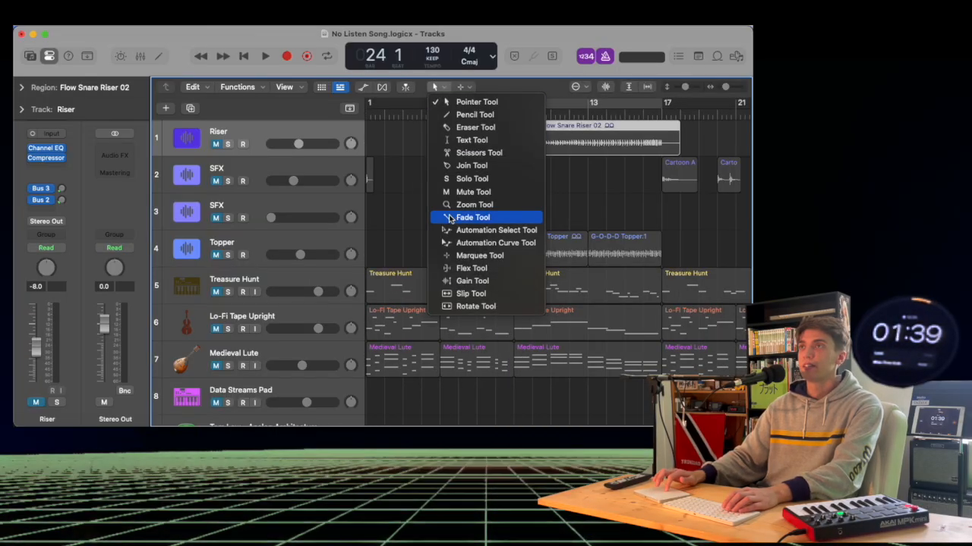
key("Escape")
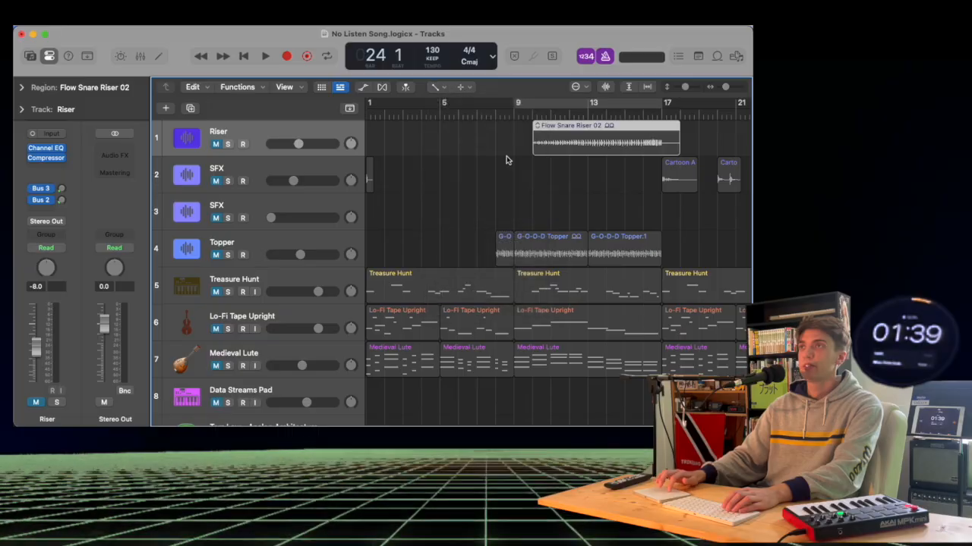
left_click_drag(504, 138, 657, 142)
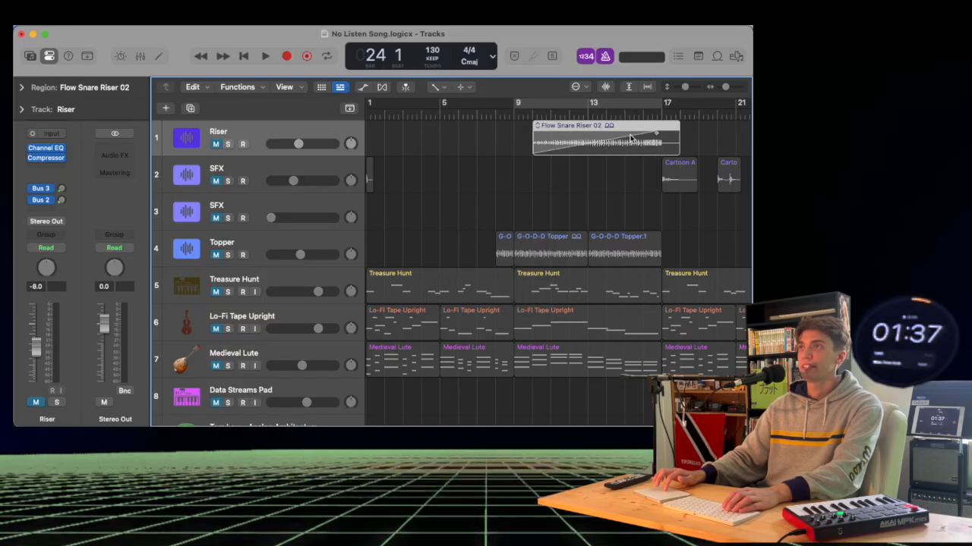
left_click(490, 257)
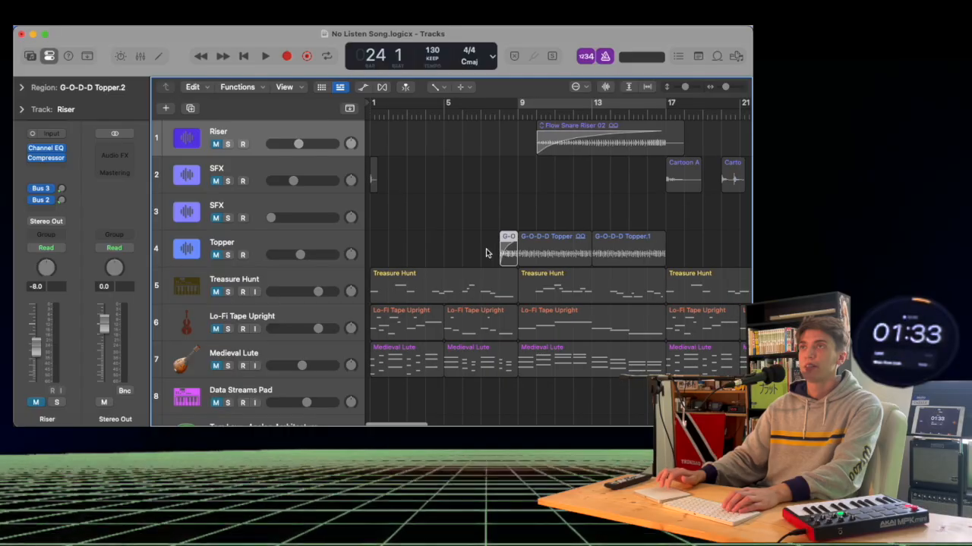
Step: Fade out the end of the Flow Snare Riser 02 region from about bar 17
scroll(606, 184, "right", 5)
left_click(548, 139)
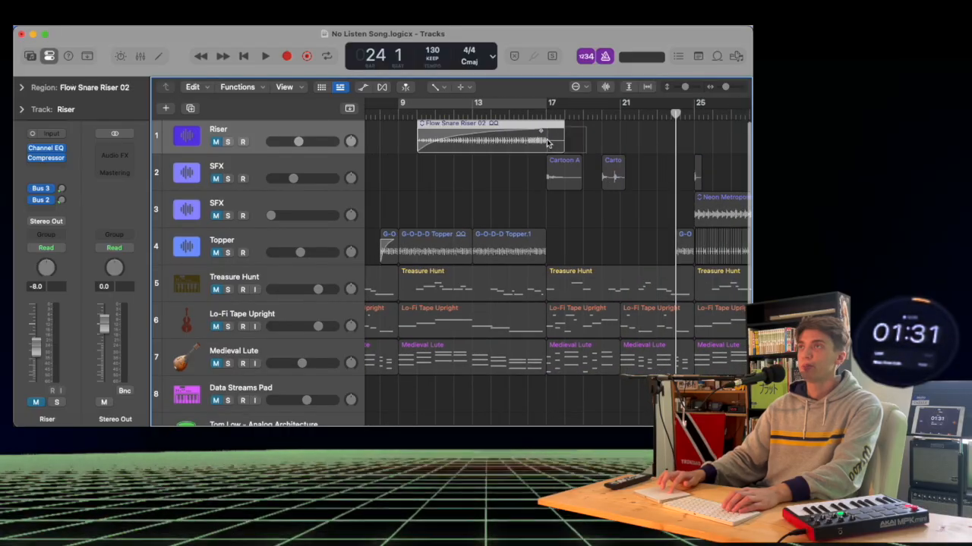
scroll(547, 139, "down", 5)
scroll(546, 138, "up", 5)
scroll(547, 139, "down", 2)
scroll(546, 139, "left", 3)
scroll(547, 139, "up", 2)
scroll(546, 139, "down", 3)
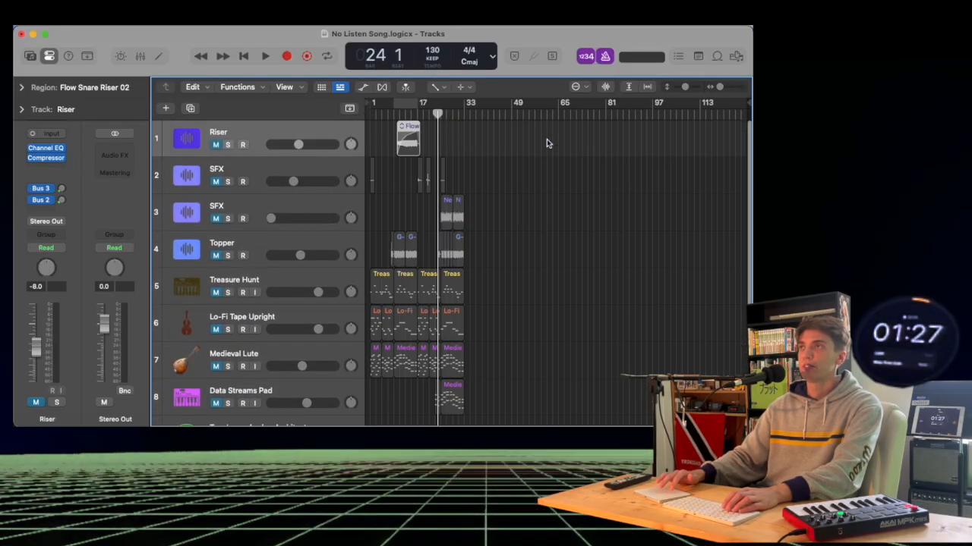
scroll(547, 139, "up", 2)
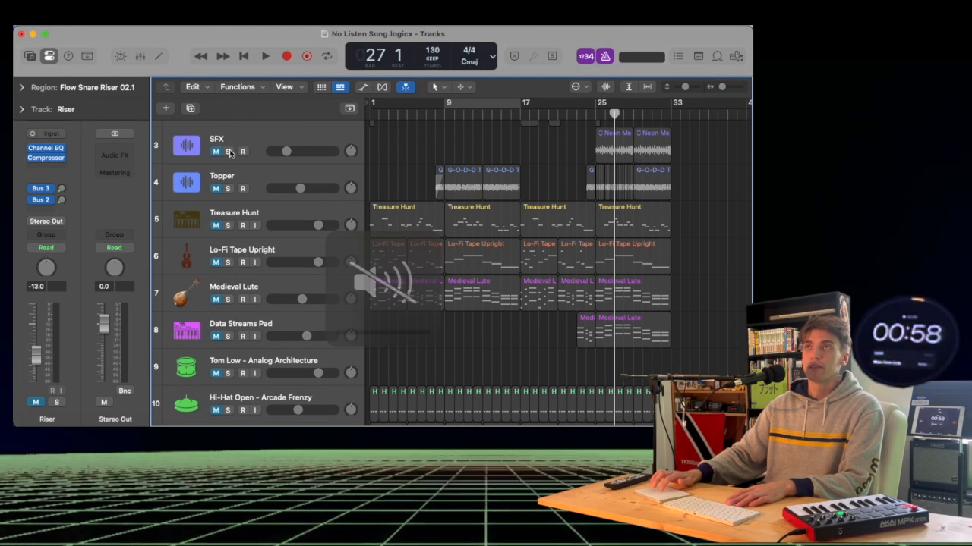
Step: Unmute the Riser, both SFX, Topper, Treasure Hunt, Lo-Fi Tape Upright, Medieval Lute and Data Streams Pad tracks
scroll(262, 175, "up", 2)
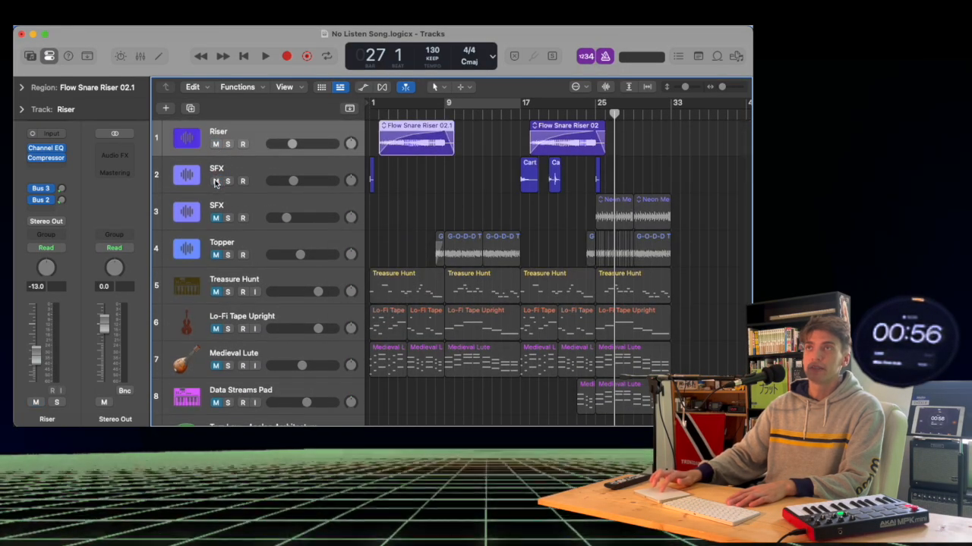
left_click(215, 255)
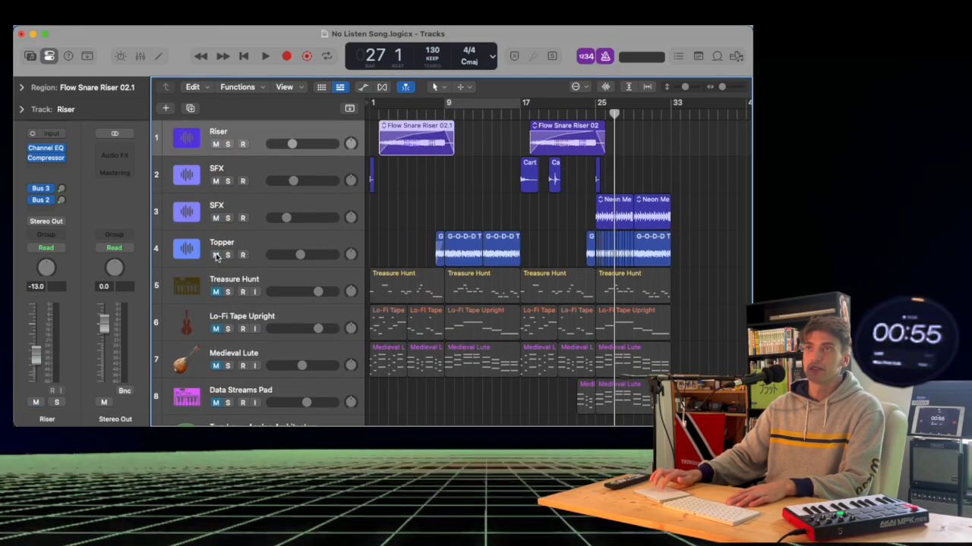
left_click(216, 294)
left_click(216, 366)
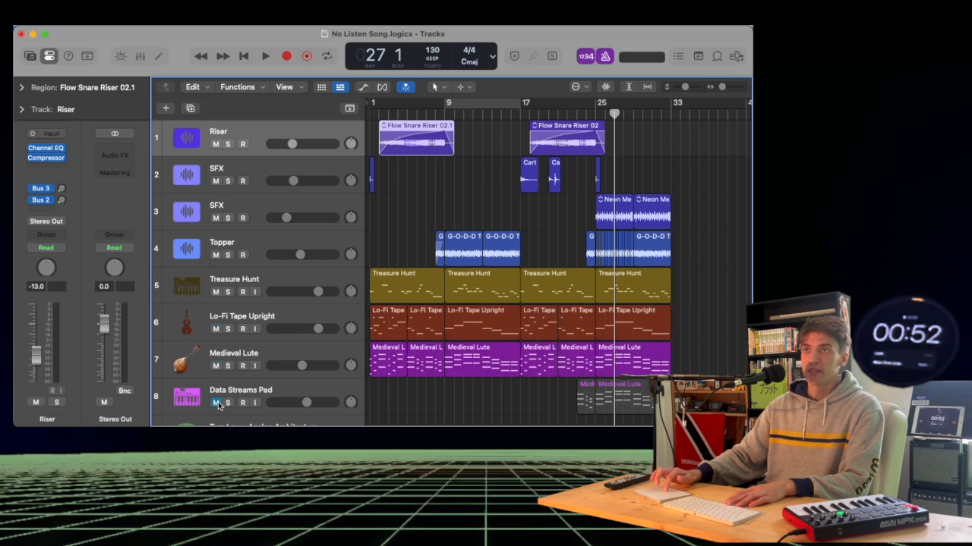
left_click(216, 402)
Step: Unmute the remaining drum tracks and delete the empty Tom Low - Analog Architecture track
scroll(217, 387, "down", 5)
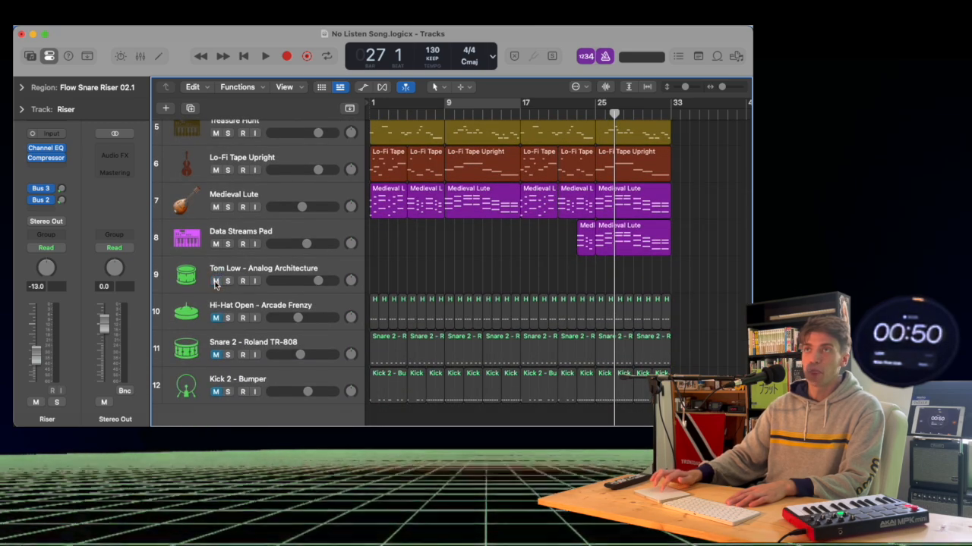
right_click(260, 275)
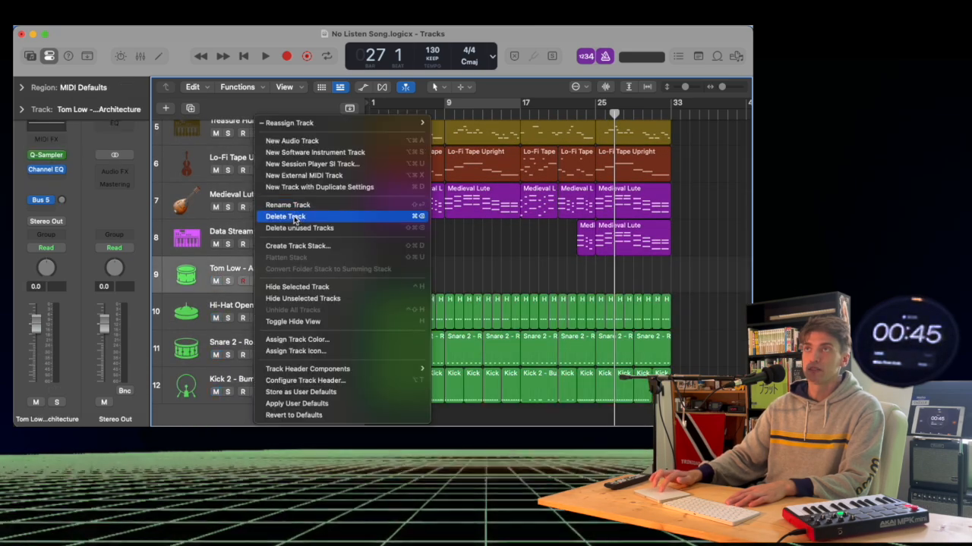
left_click(404, 217)
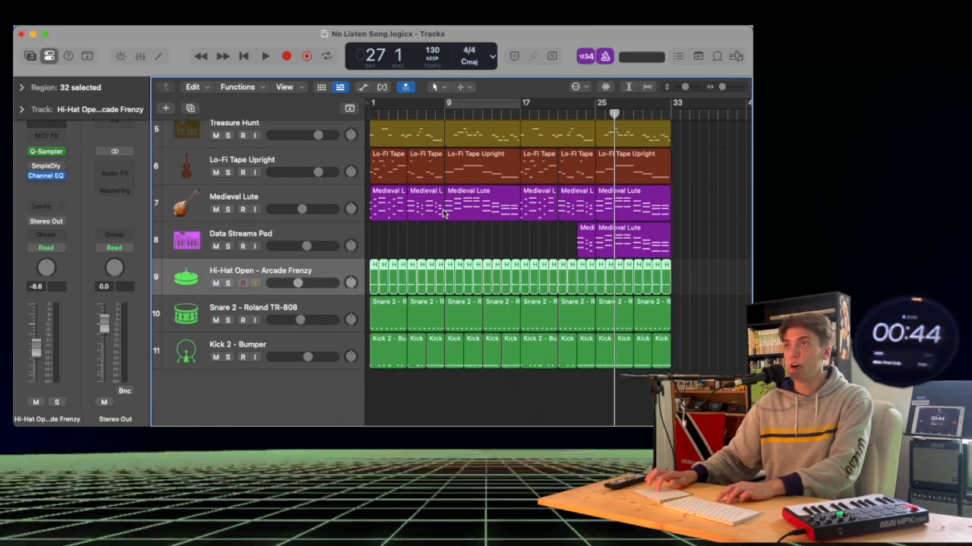
Step: Play the song from about bar 2 and slightly lower the volumes of the Lo-Fi Tape Upright, Treasure Hunt and Medieval Lute tracks
scroll(403, 121, "up", 5)
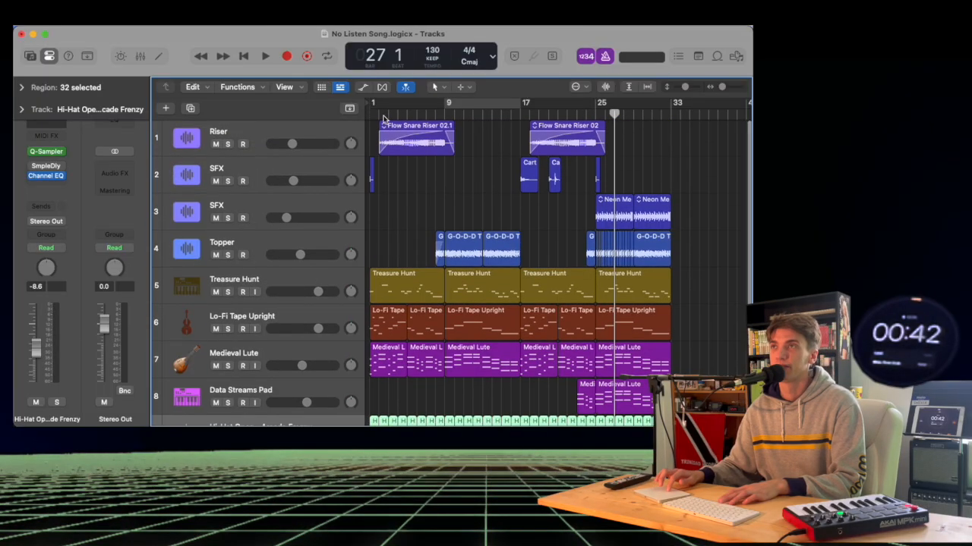
left_click(383, 120)
key("space")
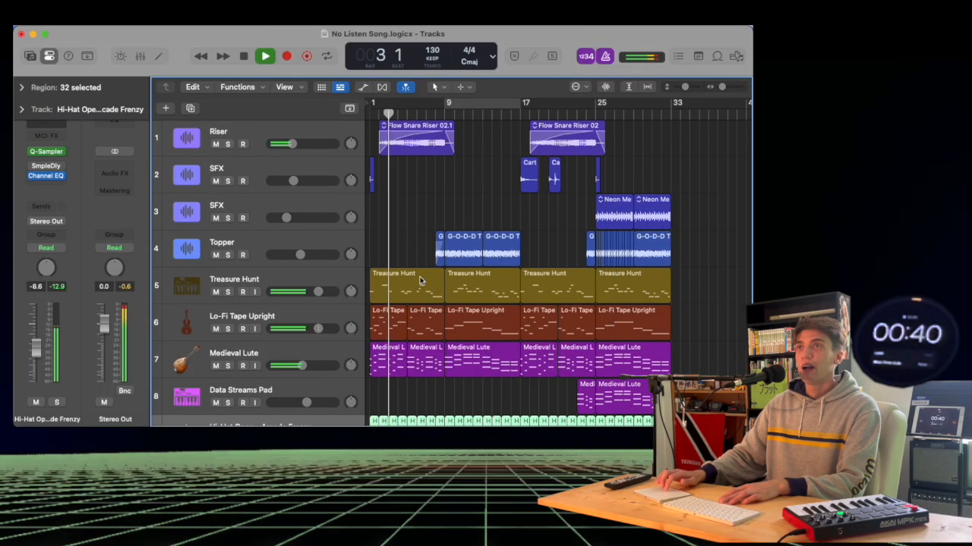
scroll(421, 280, "down", 3)
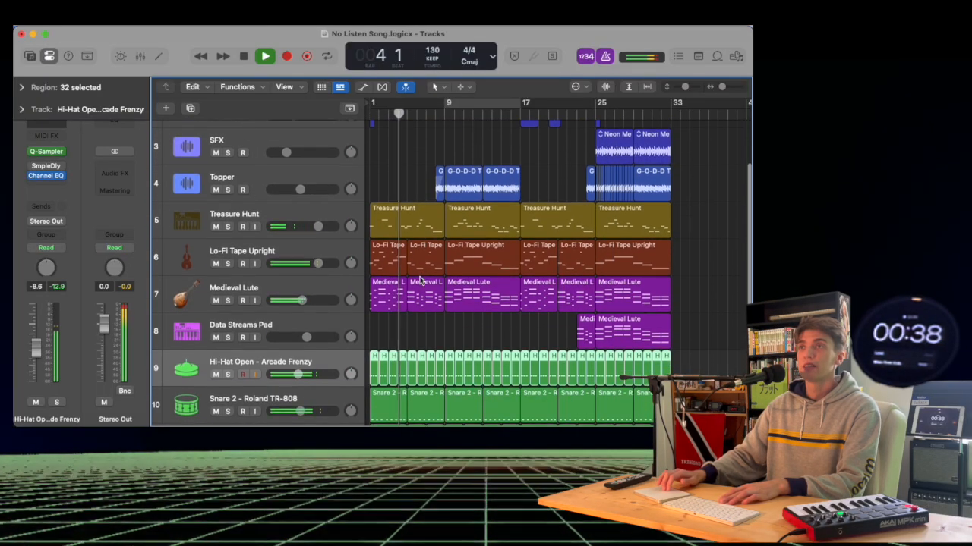
scroll(421, 281, "down", 1)
left_click_drag(317, 247, 312, 247)
left_click_drag(317, 211, 316, 211)
left_click_drag(302, 285, 300, 285)
left_click_drag(314, 247, 315, 248)
Step: Lower the Hi-Hat Open - Arcade Frenzy track to -19.5 dB and slightly reduce the Snare 2 - Roland TR-808 volume
scroll(394, 350, "down", 3)
left_click_drag(296, 283, 284, 283)
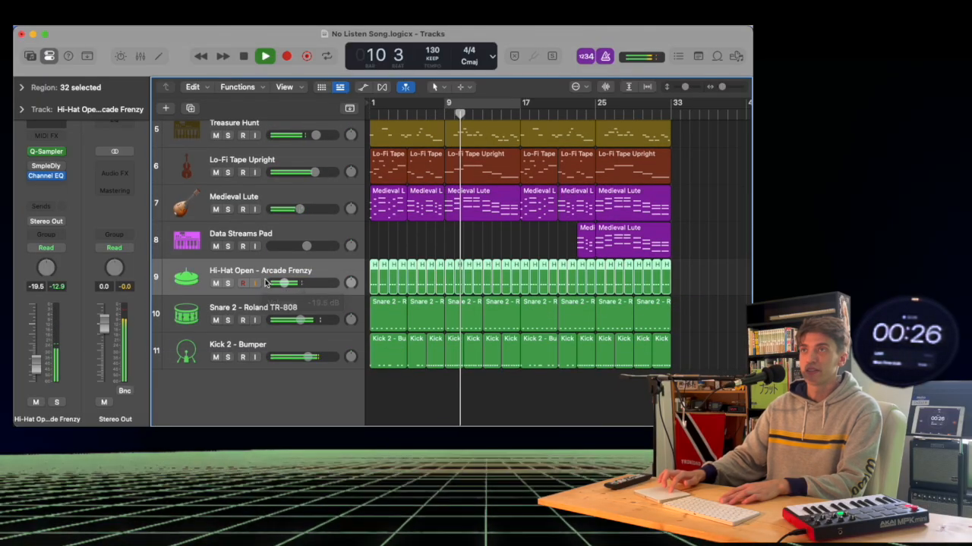
left_click_drag(301, 320, 298, 320)
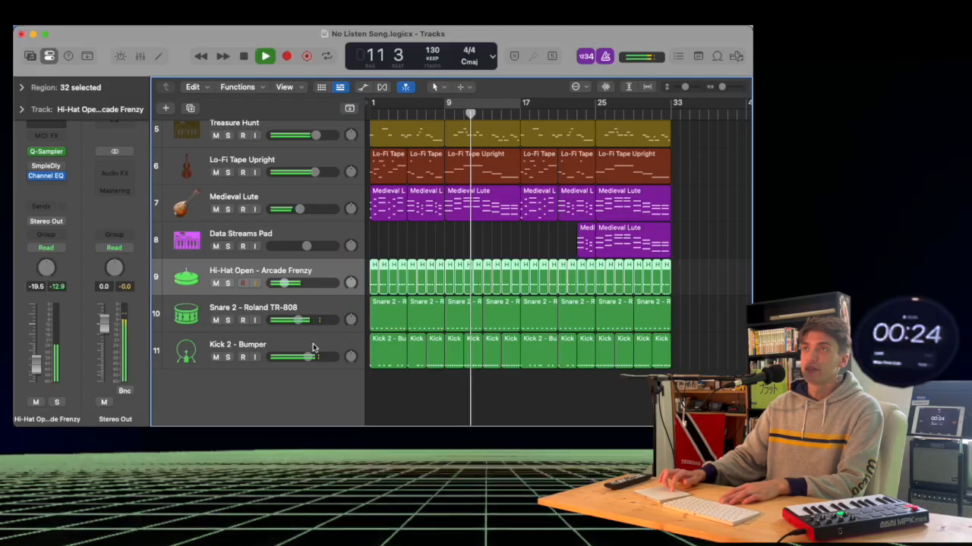
Step: Slightly lower the Kick 2 - Bumper track's volume and review the rest of the arrangement during playback
left_click_drag(307, 357, 306, 357)
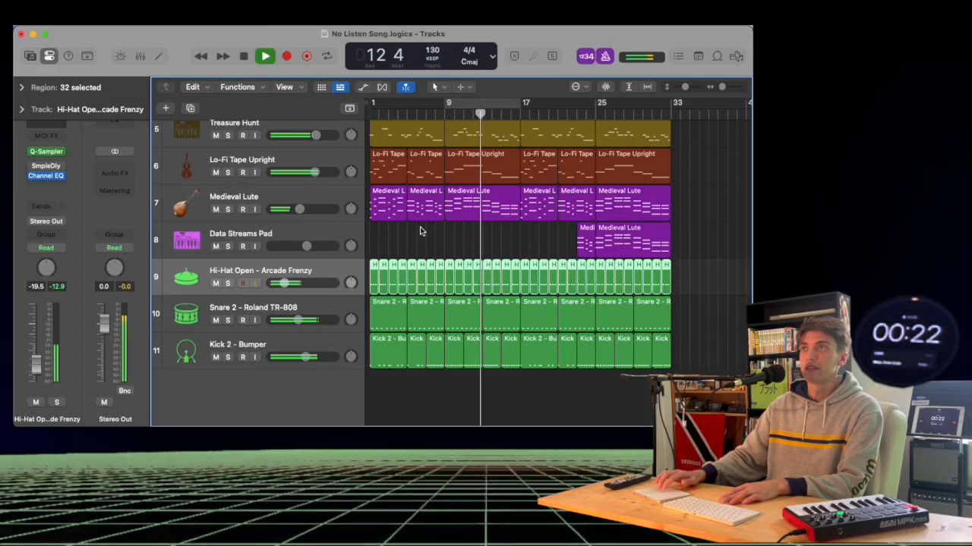
scroll(420, 231, "up", 5)
scroll(420, 232, "up", 1)
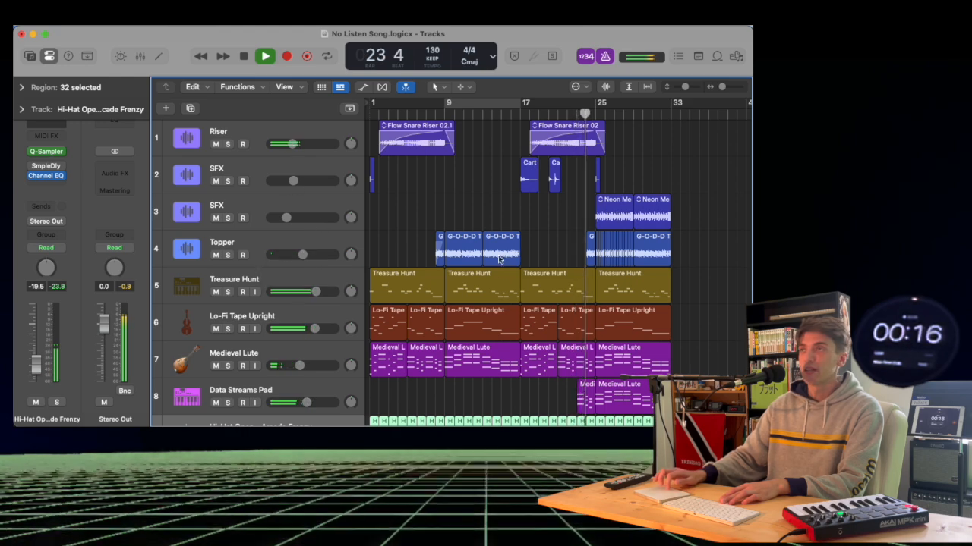
scroll(529, 225, "down", 5)
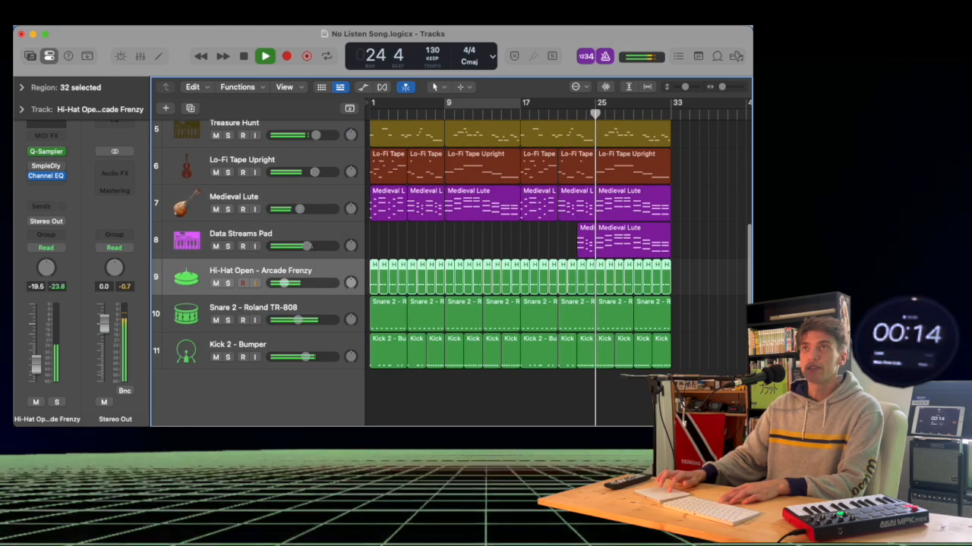
Step: Save the No Listen Song project and stop playback around bar 29
left_click(92, 18)
left_click(101, 118)
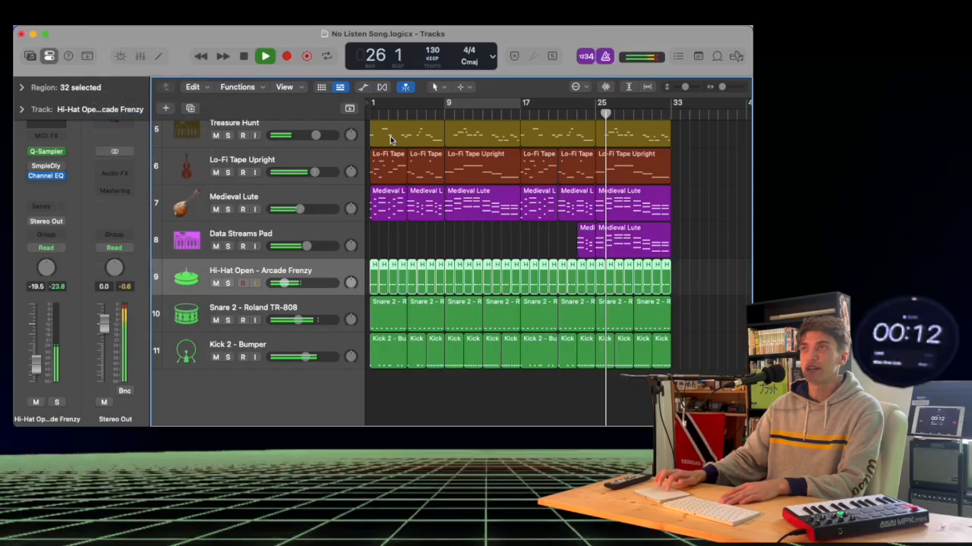
scroll(501, 219, "up", 5)
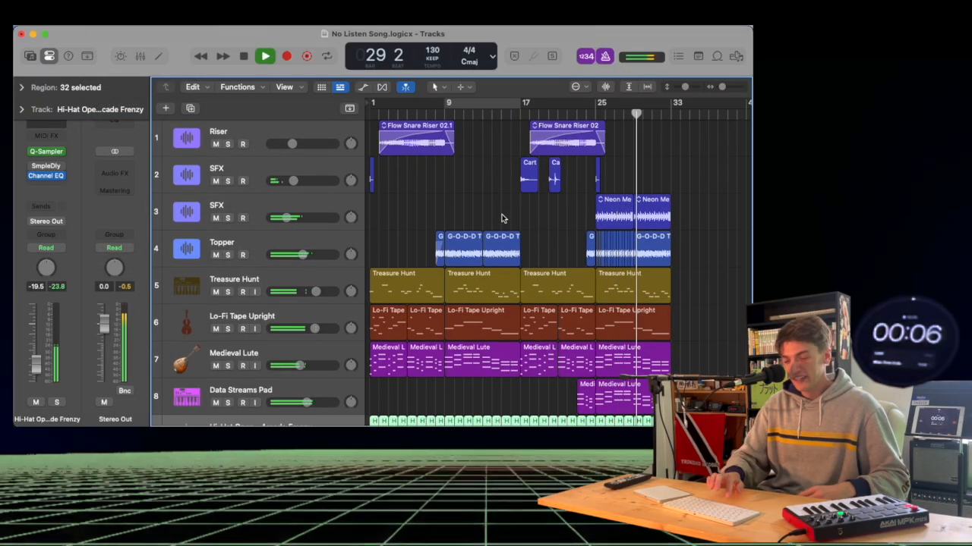
key("space")
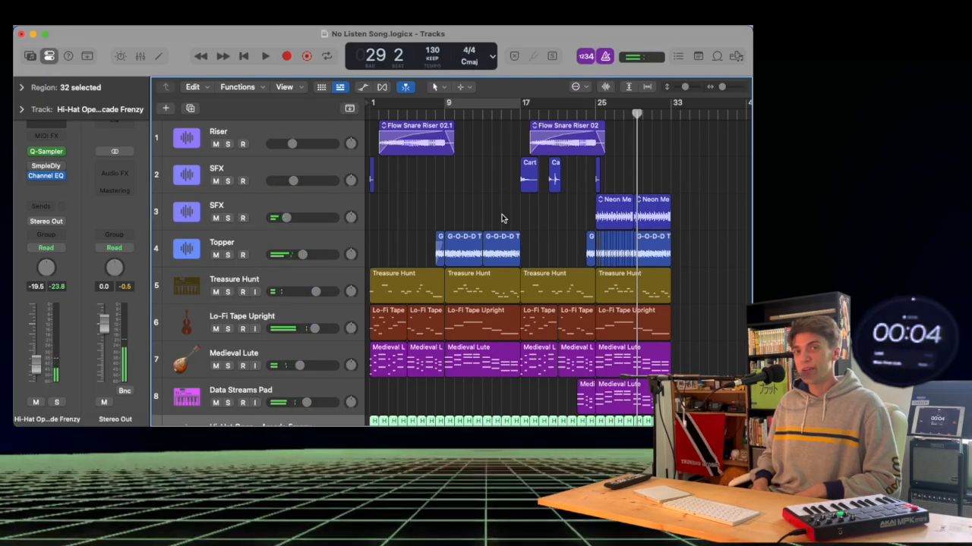